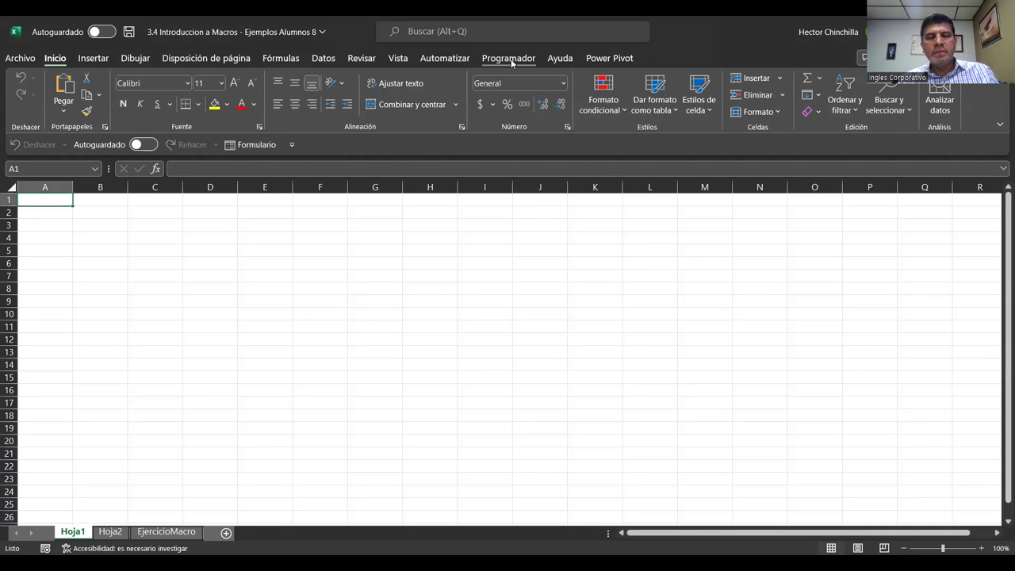
# - Check in the ribbon customization options that the Programador tab is enabled, leaving the settings as they are
pyautogui.click(509, 58)
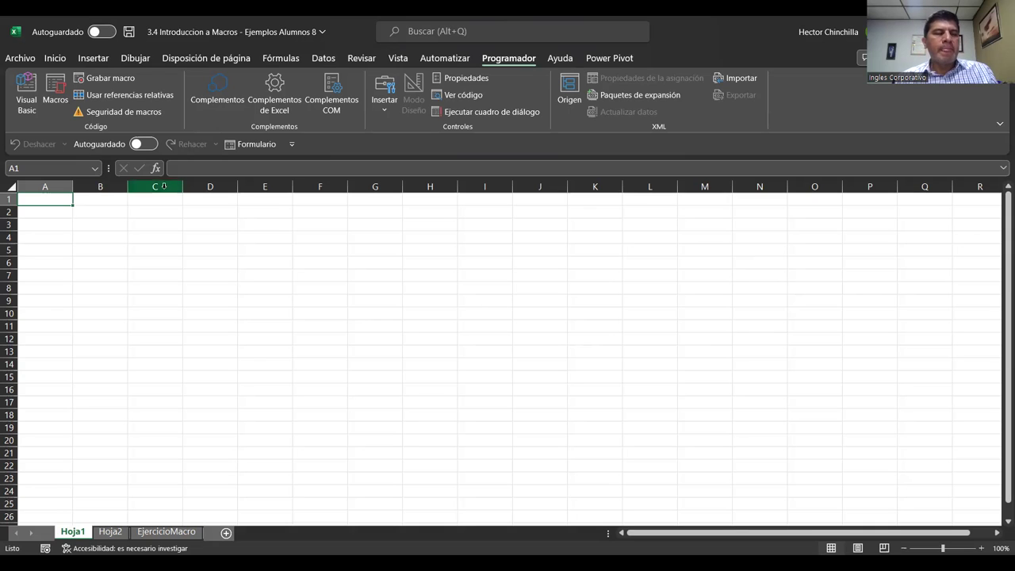
pyautogui.click(19, 60)
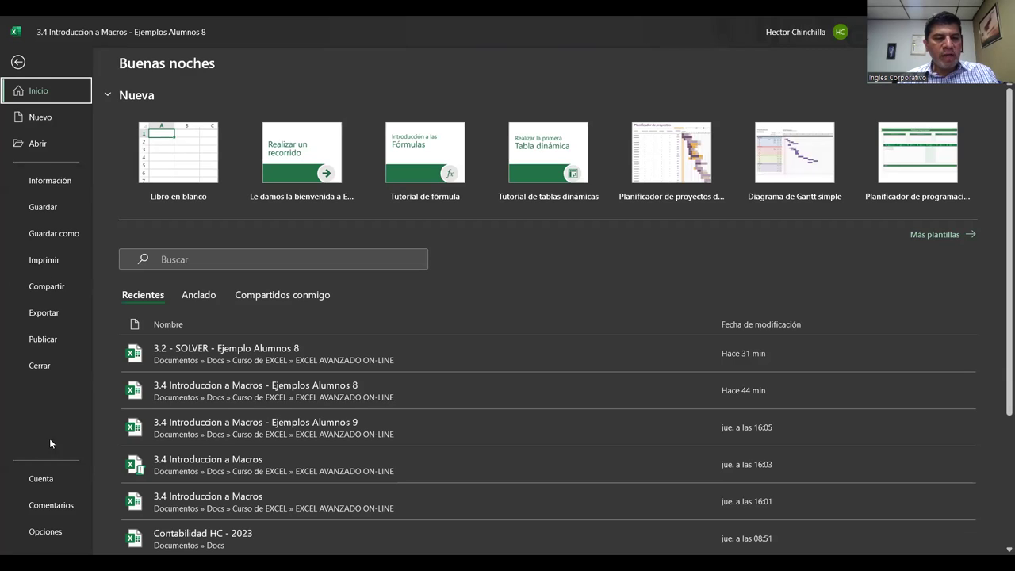
pyautogui.click(45, 531)
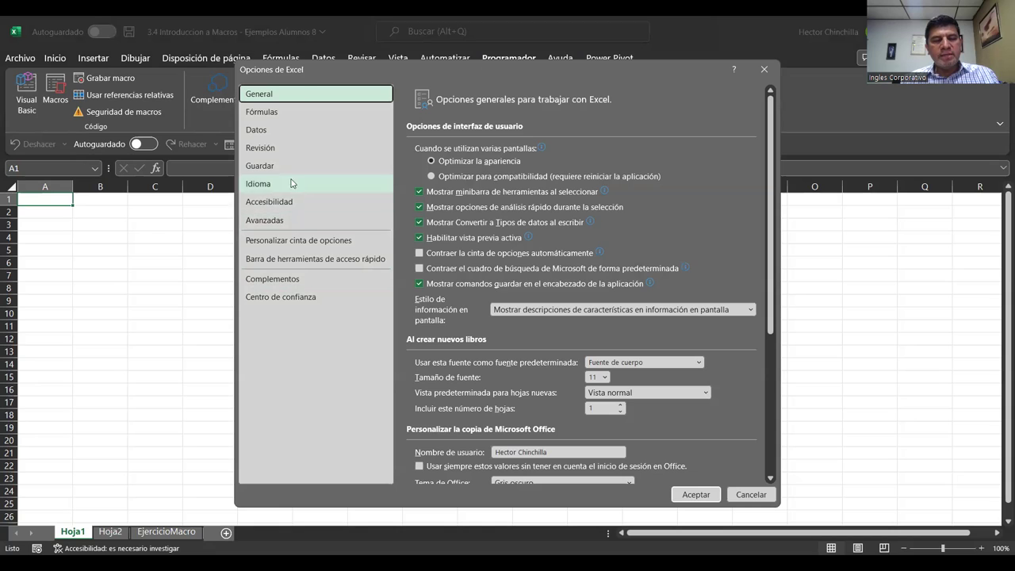
pyautogui.click(298, 240)
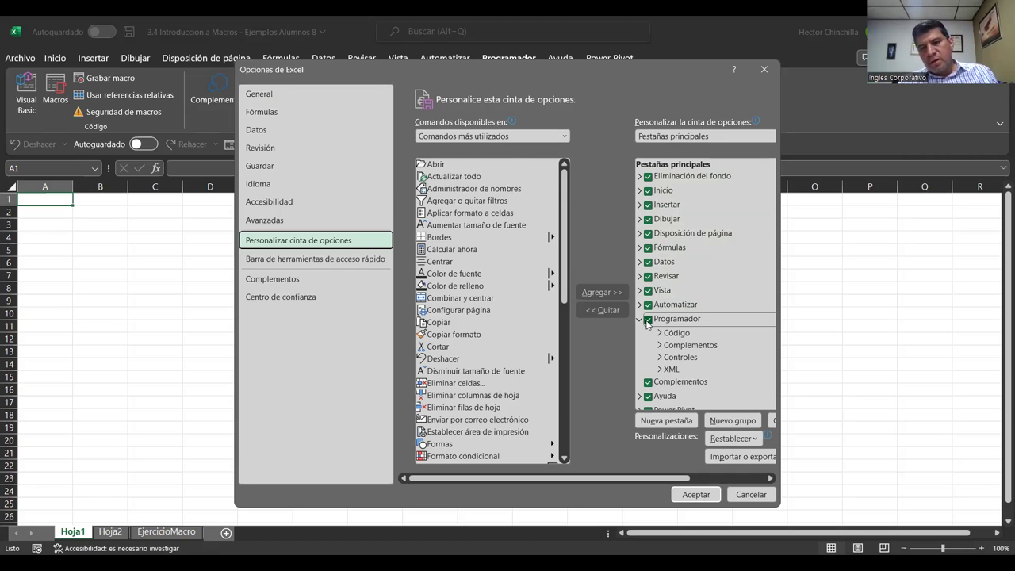
pyautogui.moveTo(780, 353); pyautogui.dragTo(810, 354)
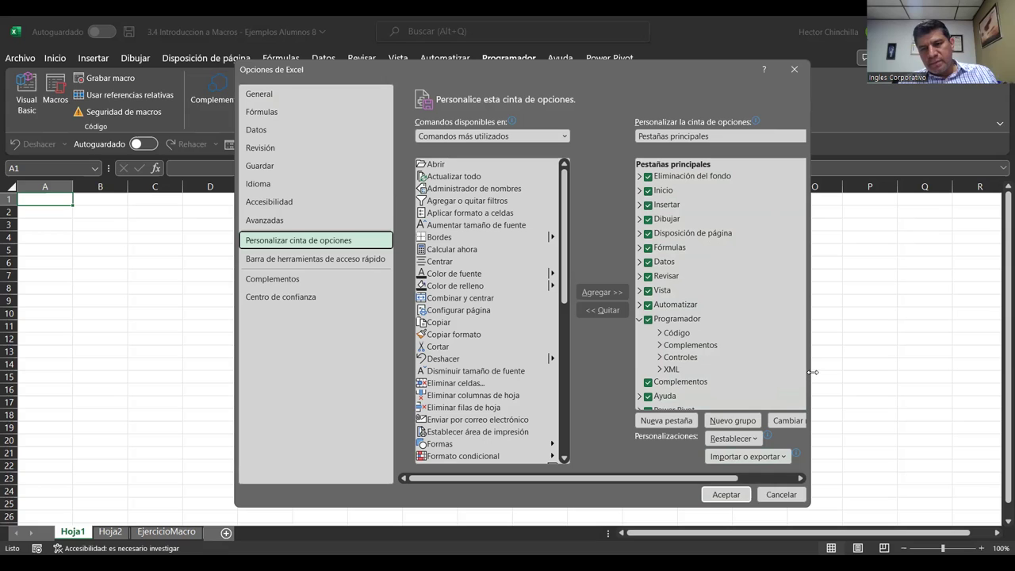
pyautogui.moveTo(813, 372); pyautogui.dragTo(854, 372)
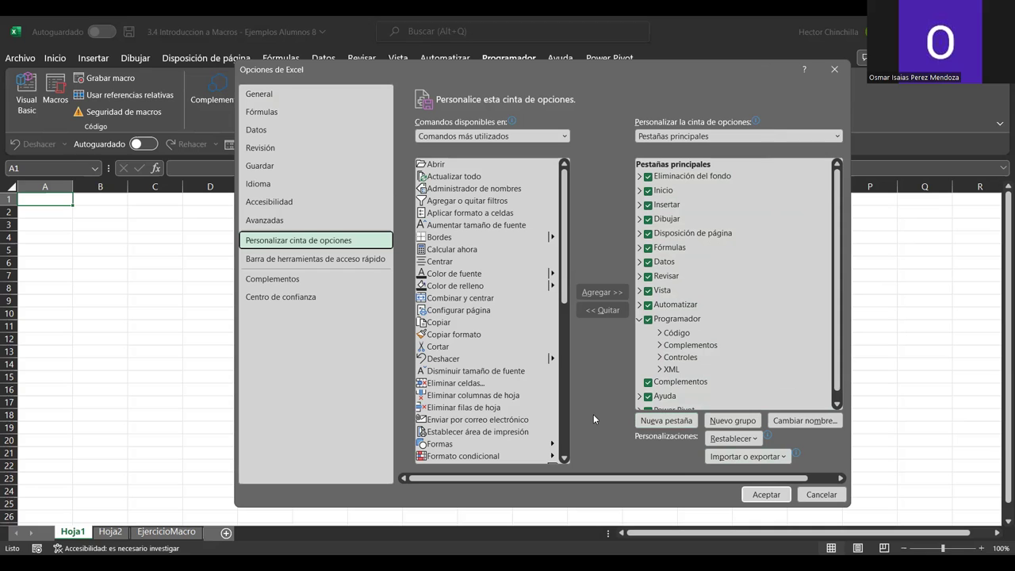
pyautogui.click(822, 494)
pyautogui.click(218, 263)
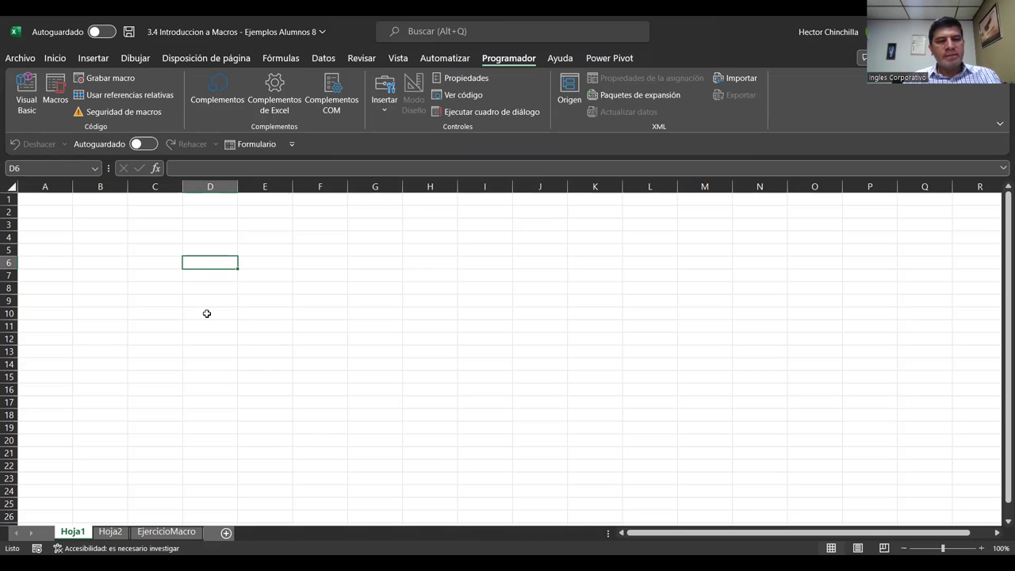
pyautogui.click(381, 266)
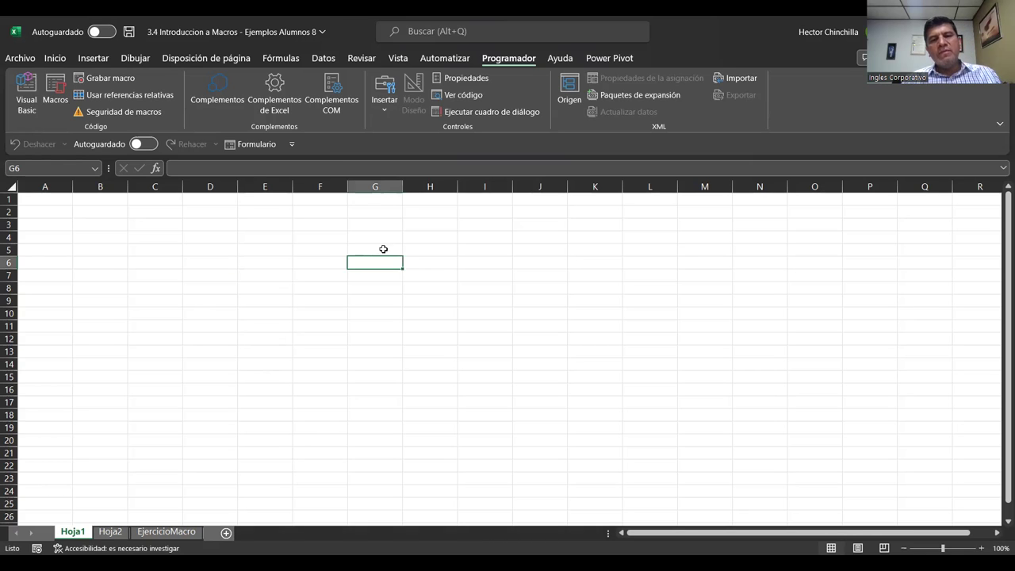
pyautogui.press('Left')
pyautogui.click(217, 262)
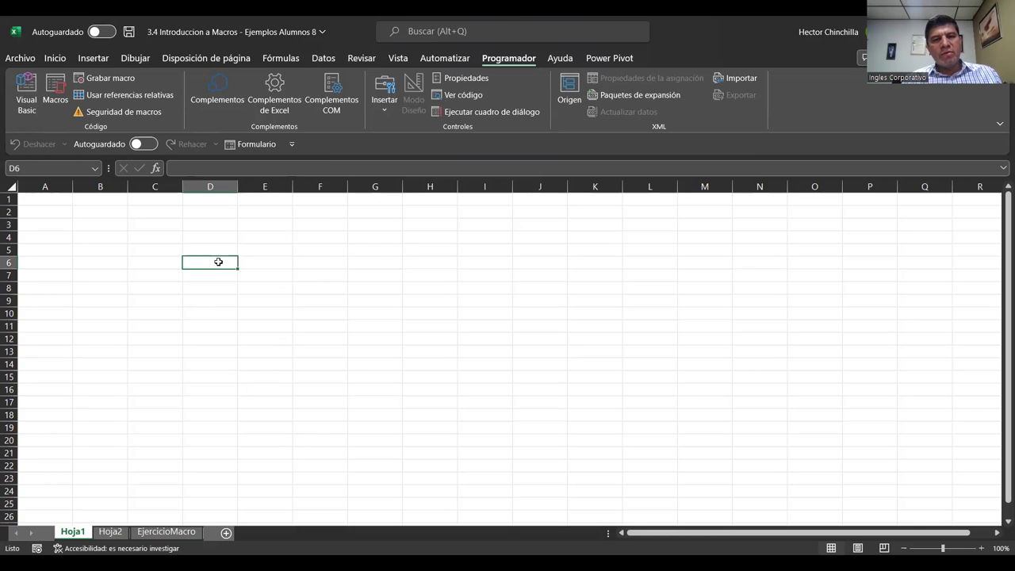
pyautogui.click(139, 229)
pyautogui.click(57, 215)
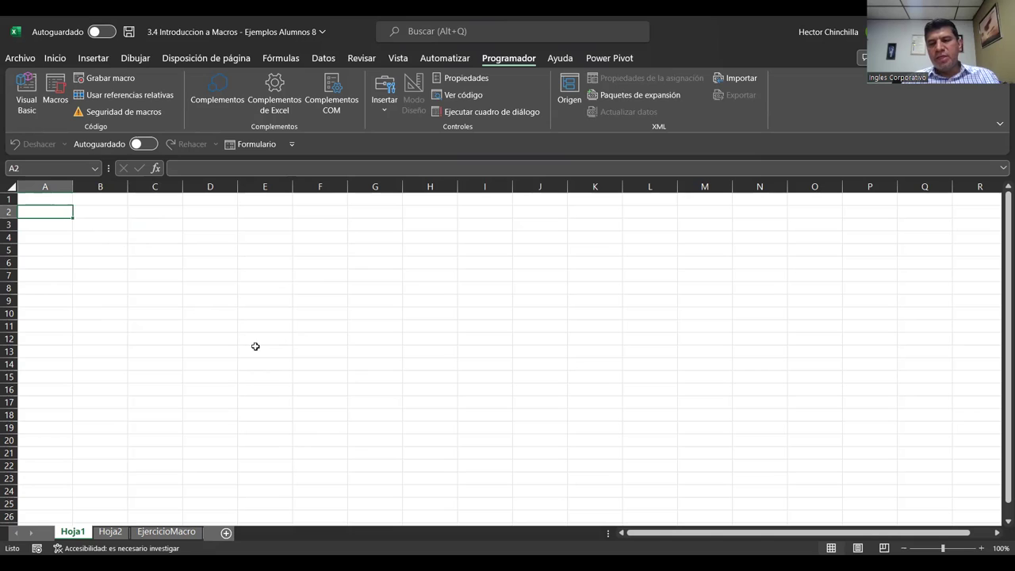
pyautogui.click(180, 303)
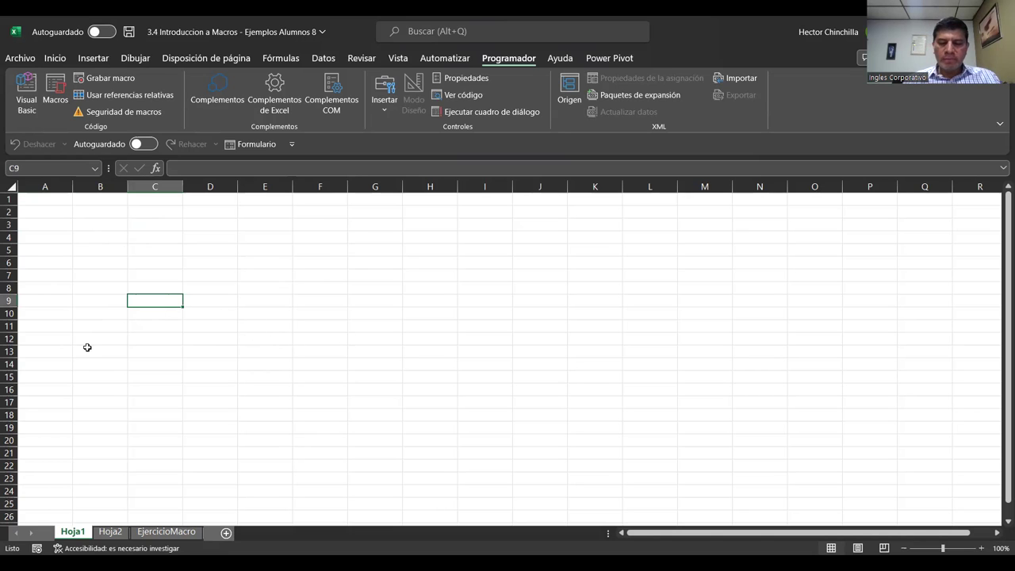
pyautogui.click(109, 338)
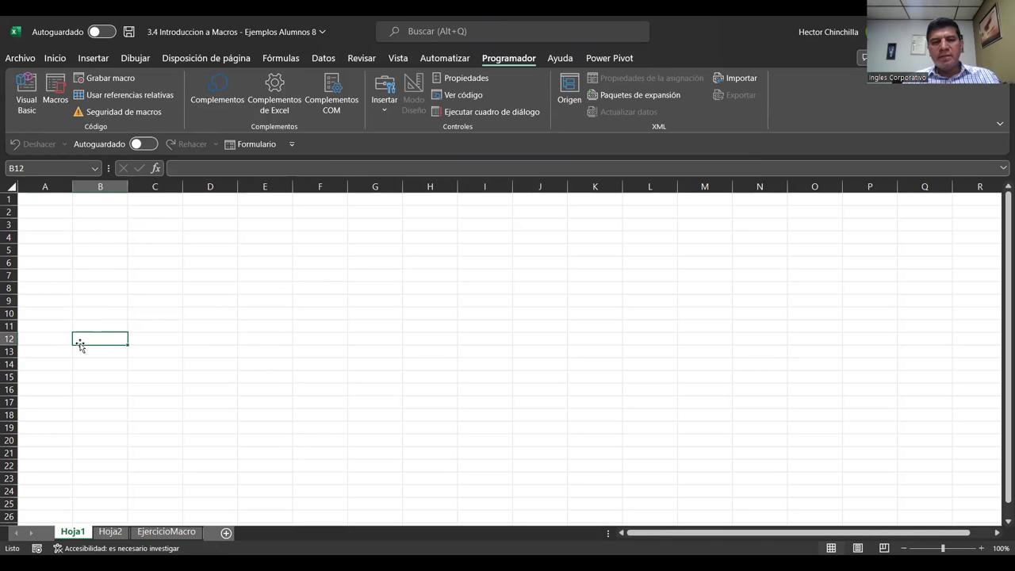
pyautogui.click(81, 323)
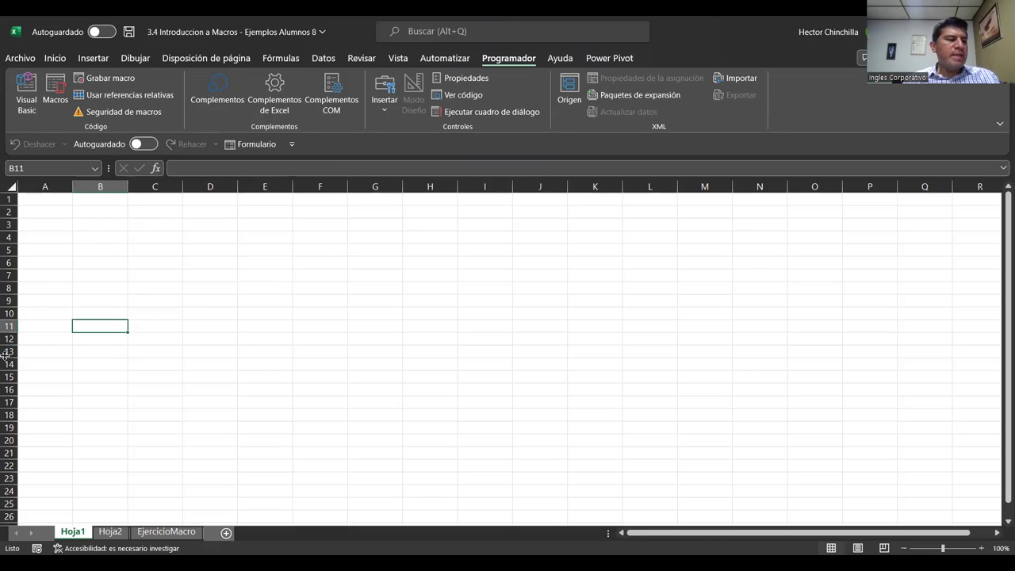
# - Enter a person's first name in cell A10 of Hoja1
pyautogui.click(90, 316)
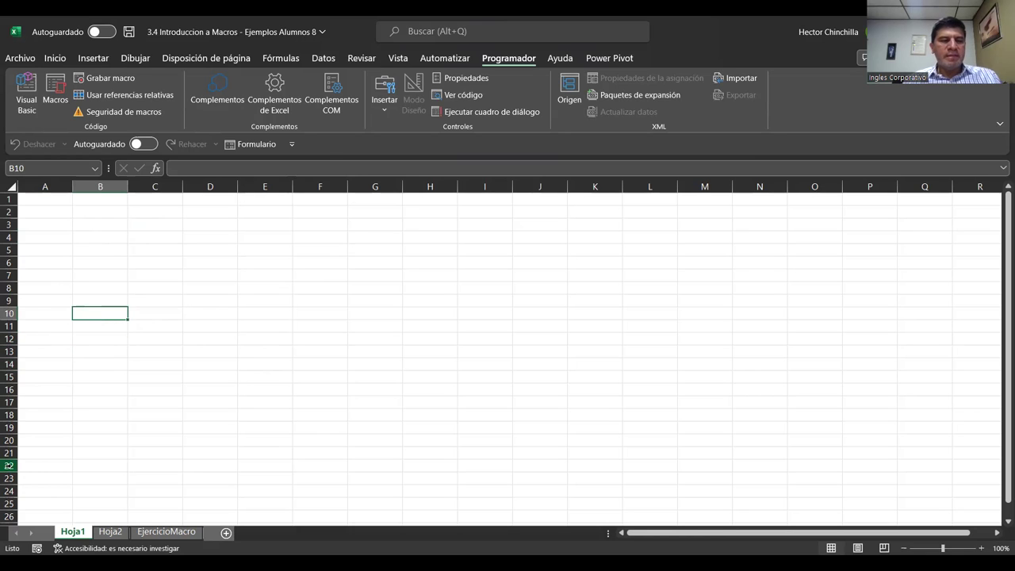
pyautogui.press('Left')
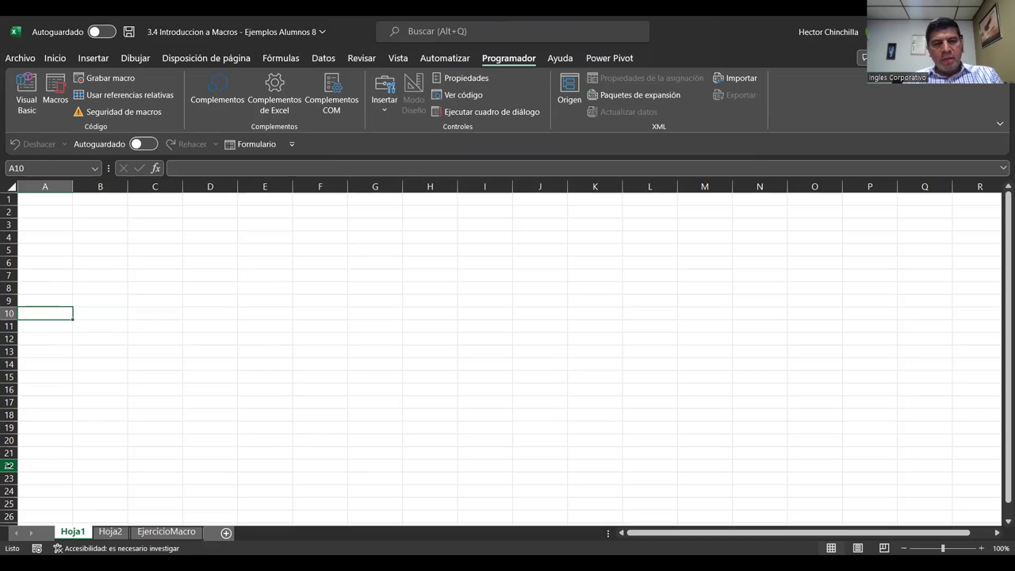
pyautogui.write('Hector')
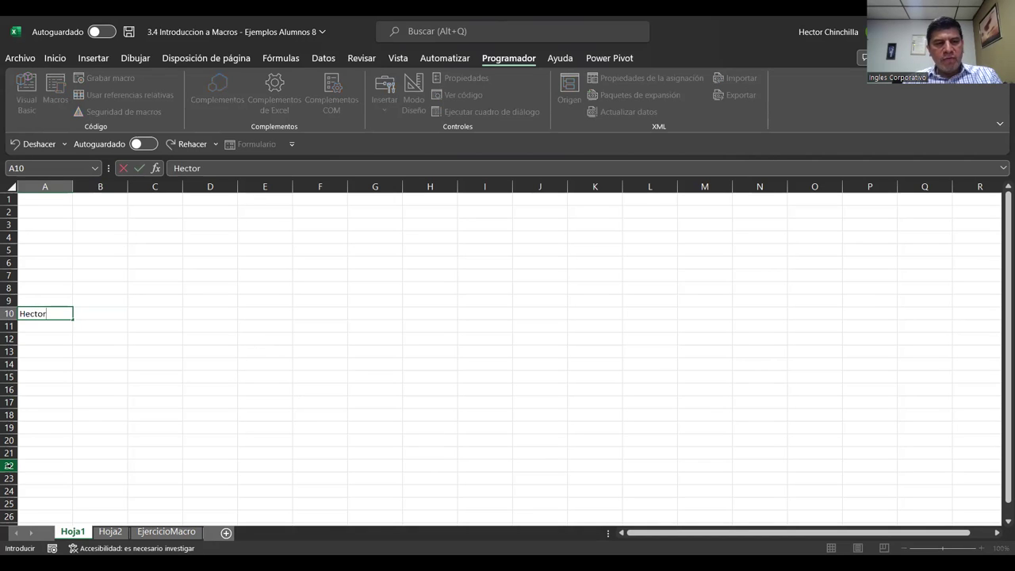
pyautogui.press('Return')
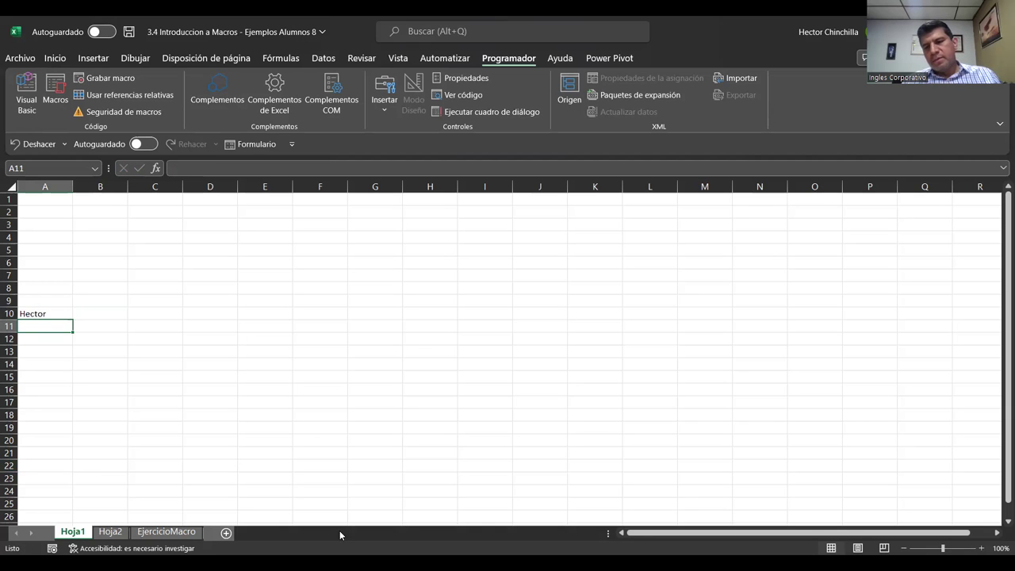
# - Set up a new macro recording with cell A10 selected, assigning Ctrl+n as the macro's shortcut
pyautogui.click(982, 548)
pyautogui.click(982, 549)
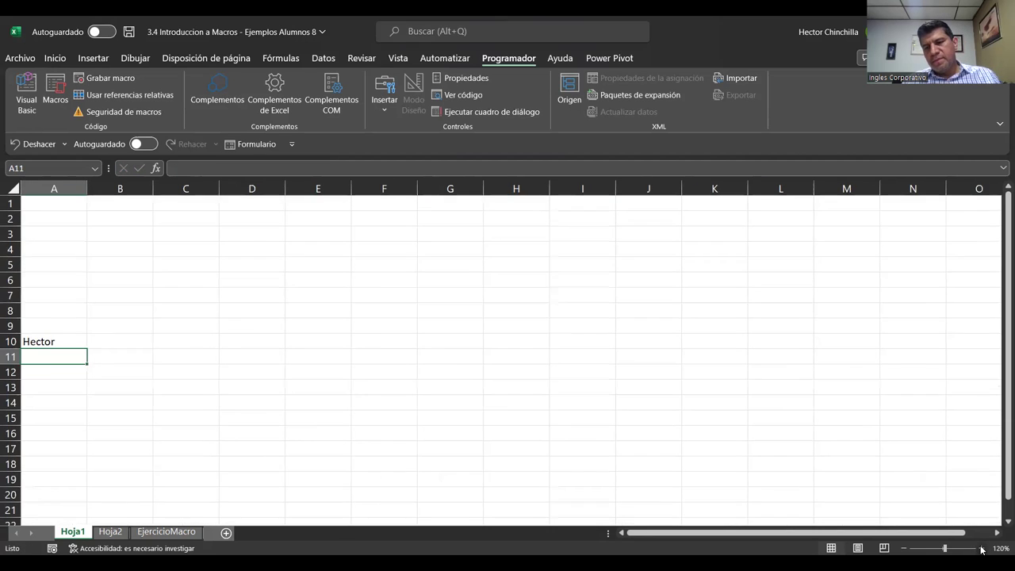
pyautogui.click(981, 549)
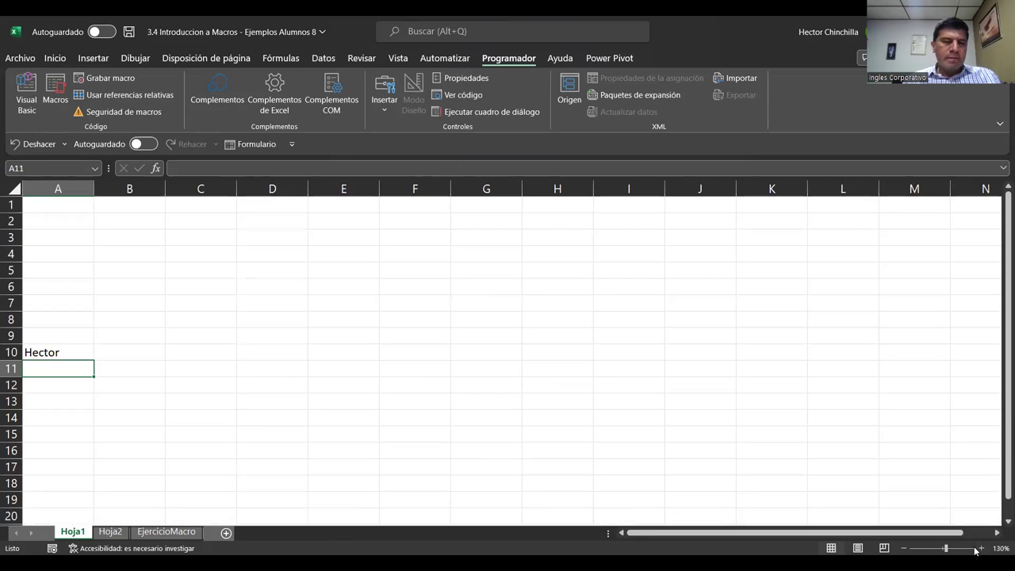
pyautogui.press('Up')
pyautogui.click(983, 549)
pyautogui.click(71, 431)
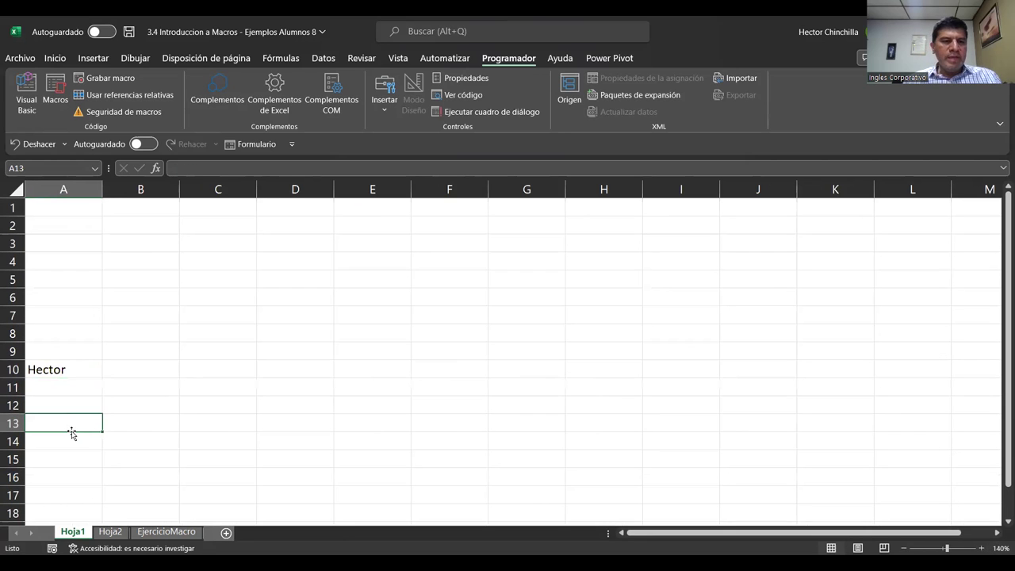
pyautogui.click(65, 374)
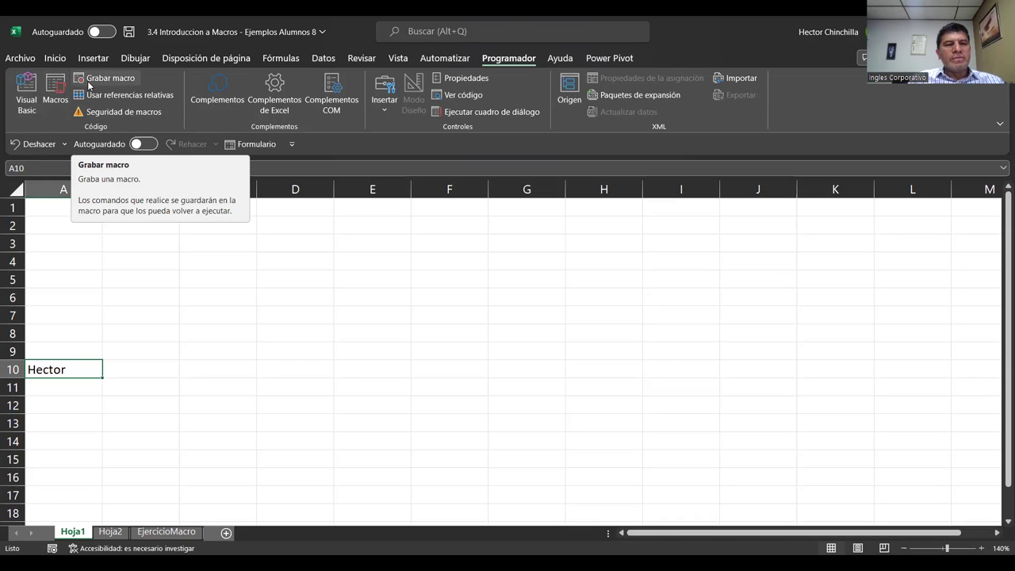
pyautogui.click(32, 92)
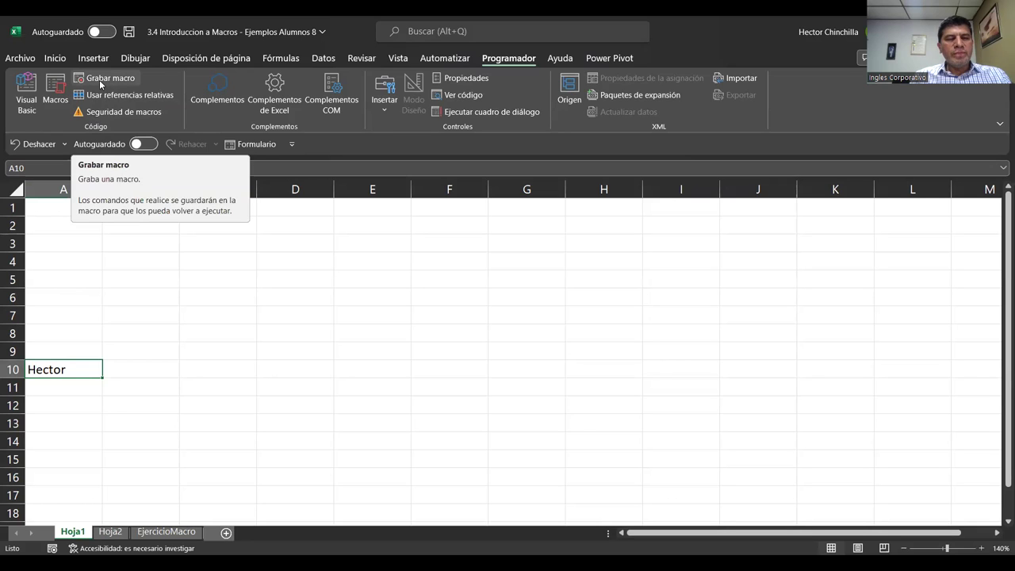
pyautogui.click(101, 80)
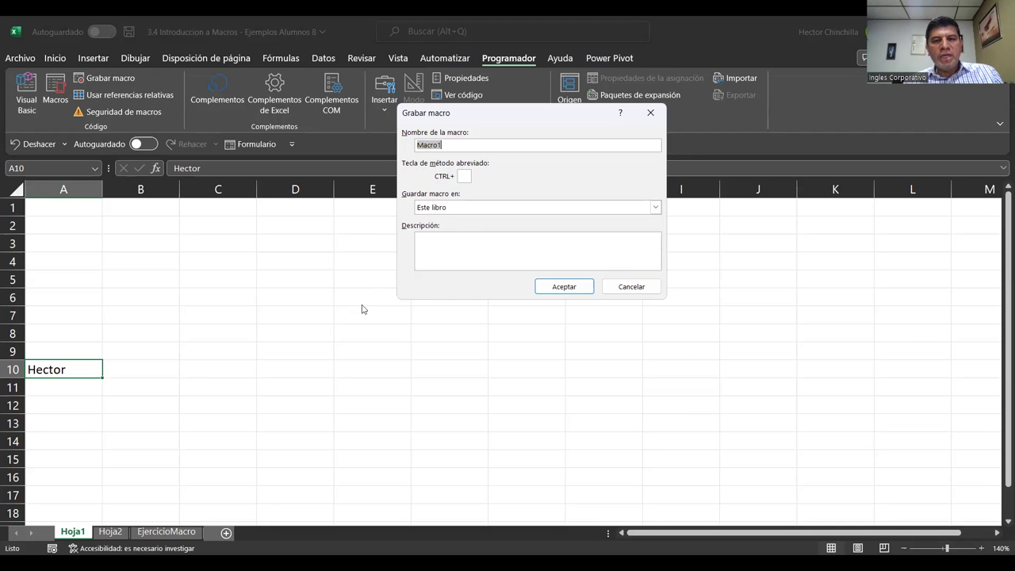
pyautogui.click(463, 176)
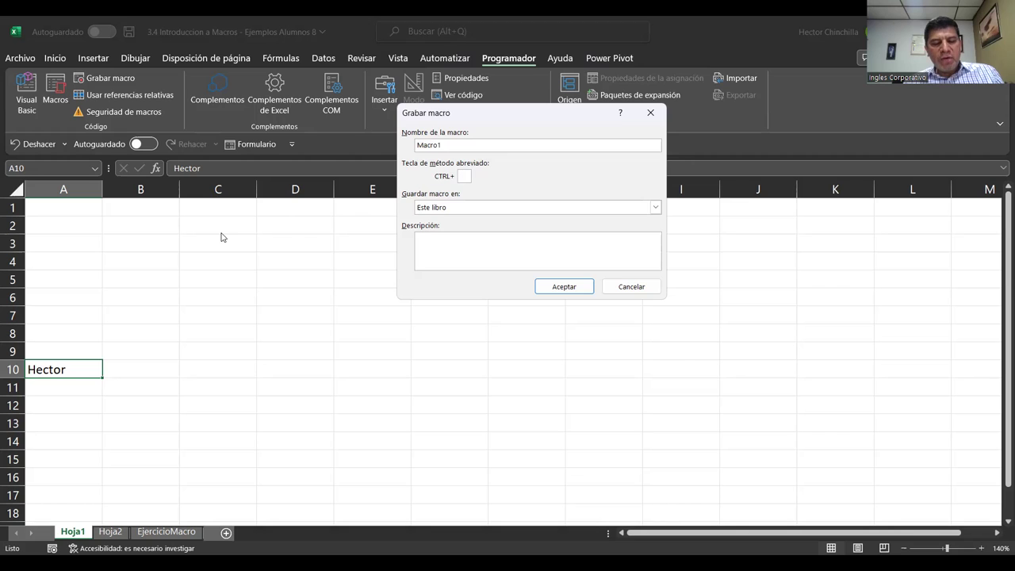
pyautogui.write('n')
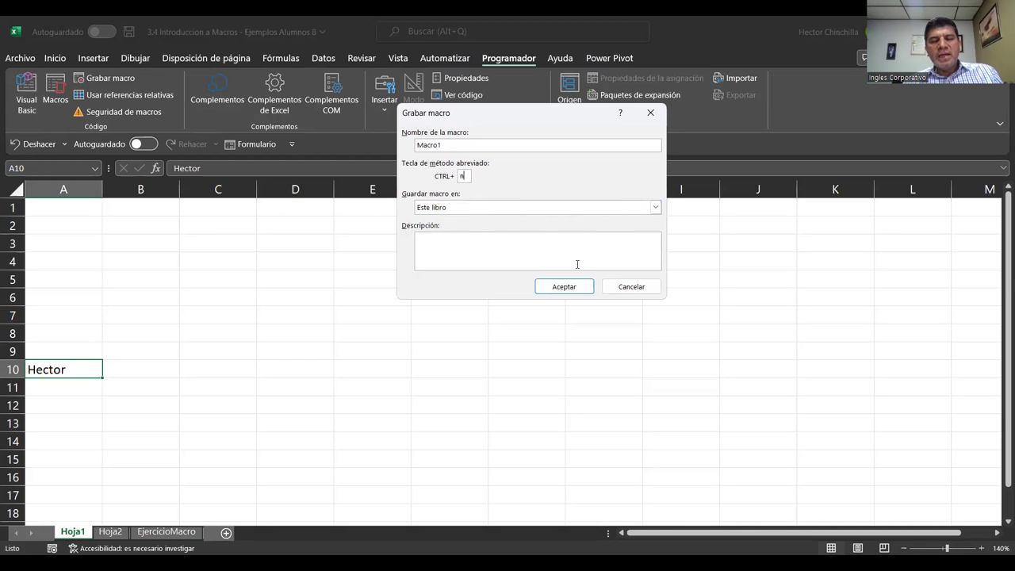
# - Store the macro in Este libro with the description "Macro para nombre", keep n as its shortcut letter, and start recording
pyautogui.click(654, 207)
pyautogui.click(596, 207)
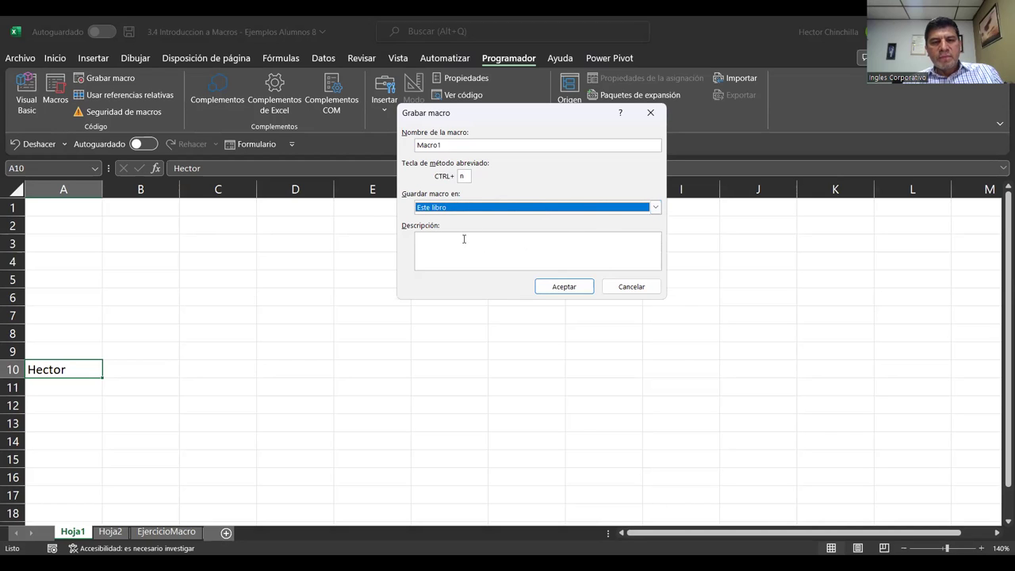
pyautogui.click(438, 249)
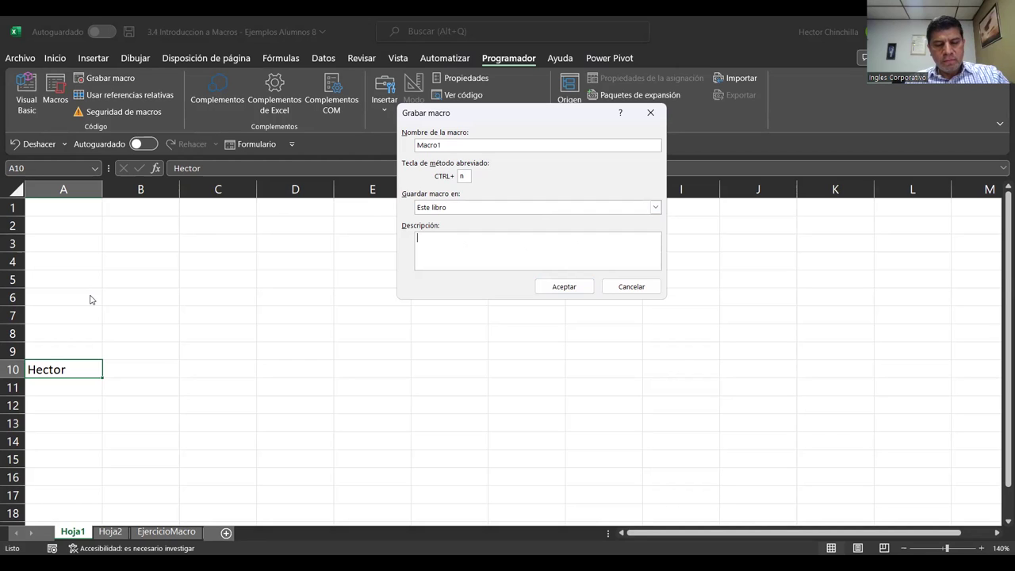
pyautogui.write('Macro p')
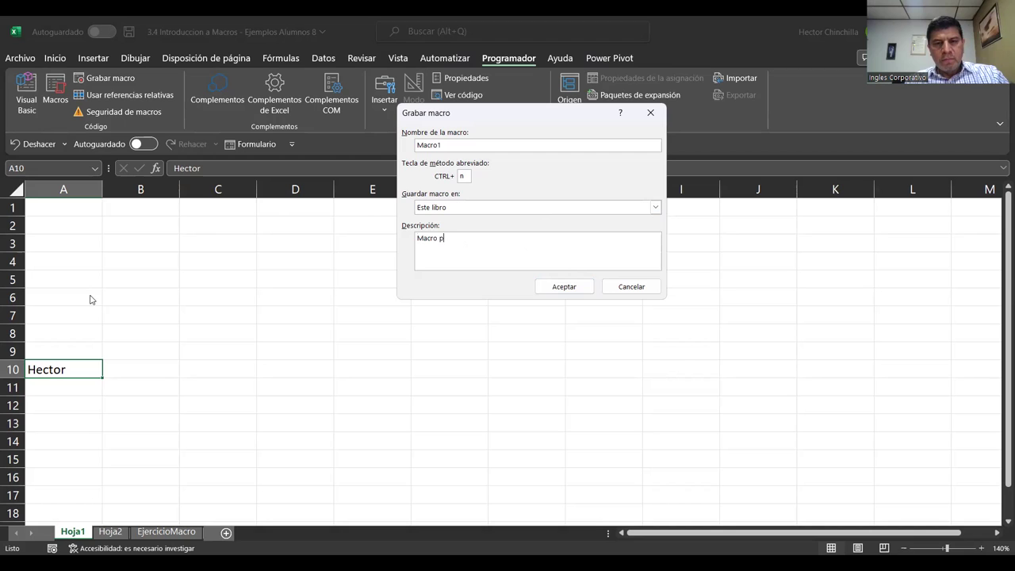
pyautogui.write('ara nombre')
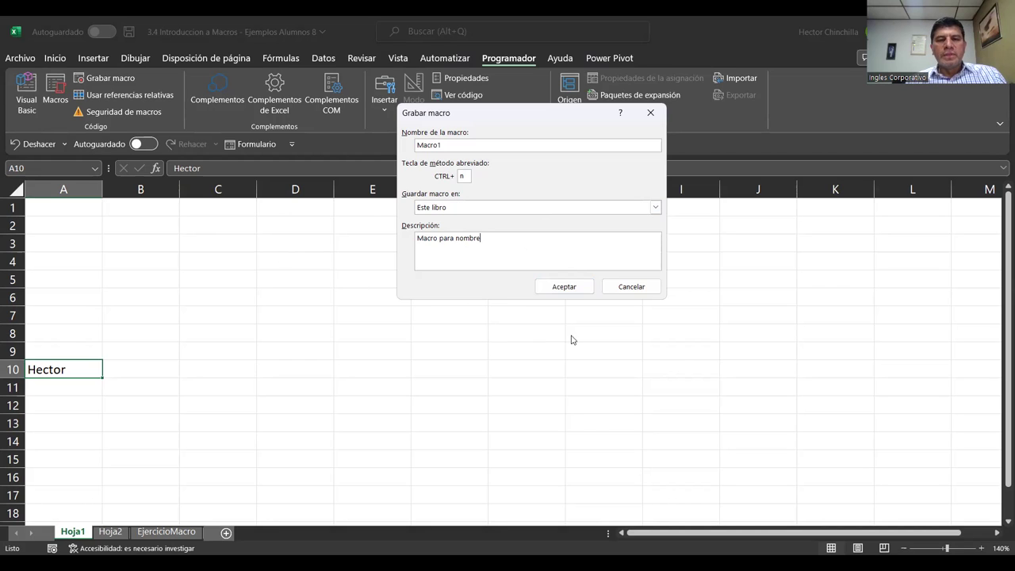
pyautogui.click(463, 177)
pyautogui.write('n')
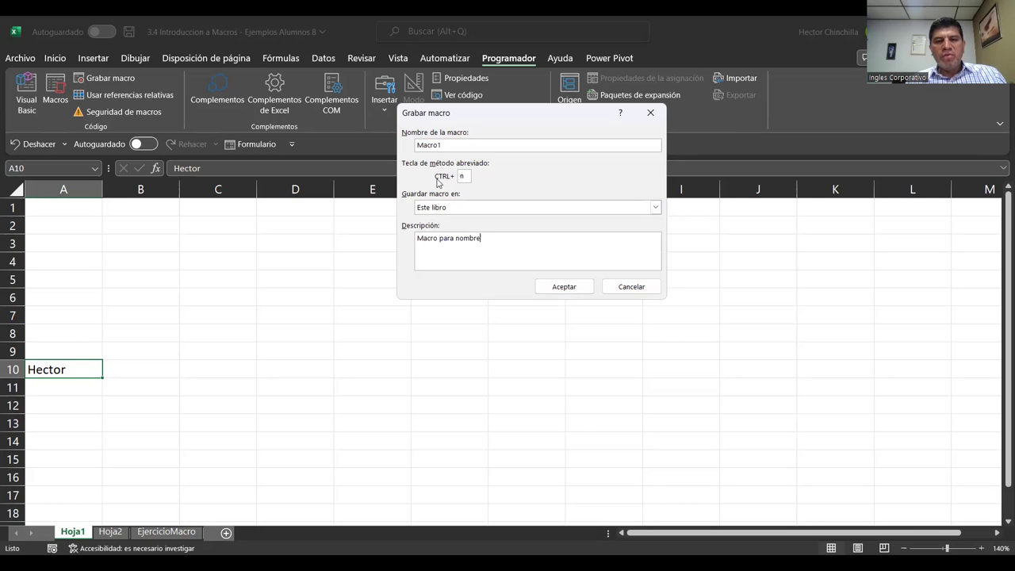
pyautogui.click(548, 290)
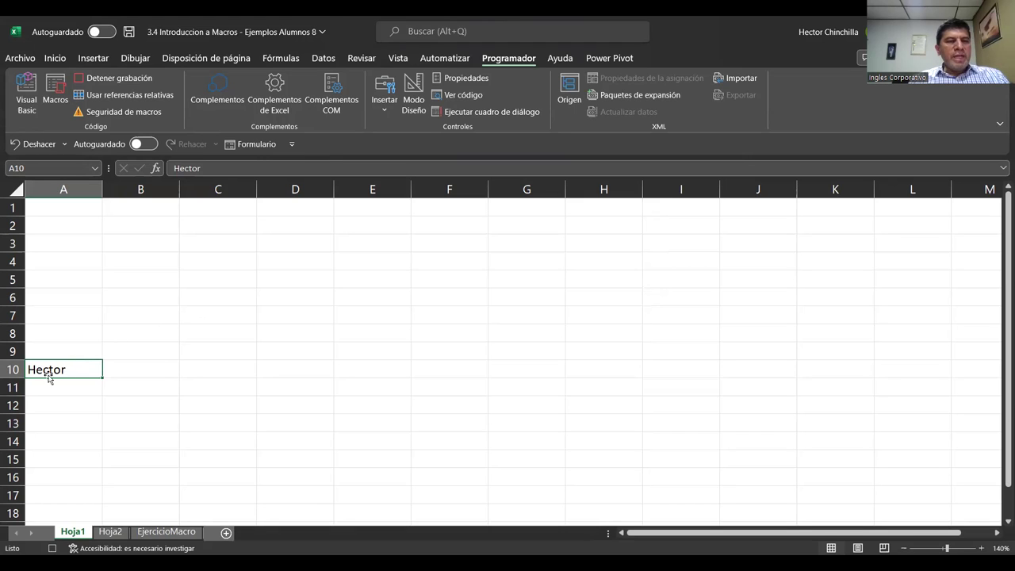
# - Fill cell A10 with yellow and increase its font size to 14
pyautogui.click(56, 60)
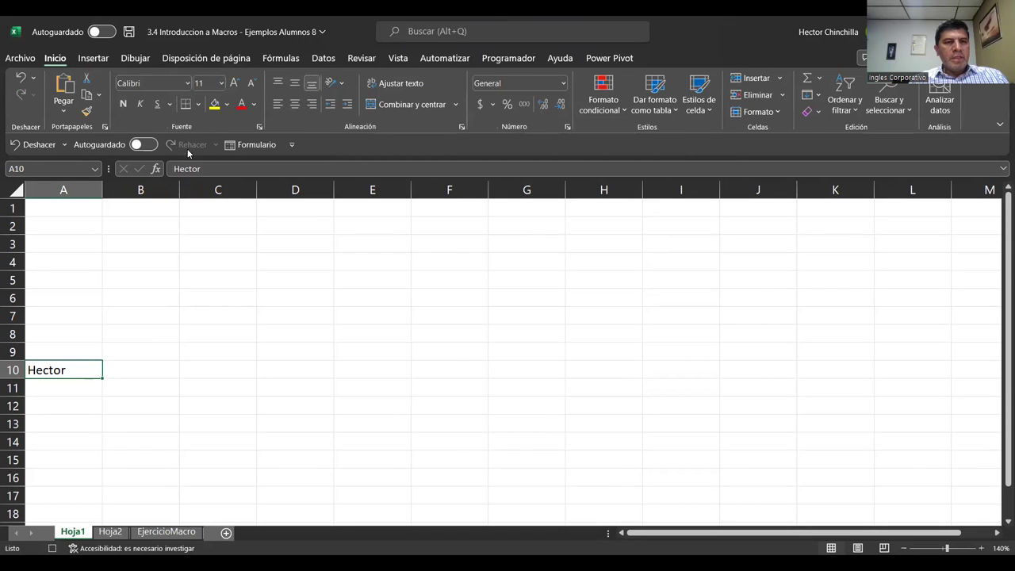
pyautogui.click(213, 108)
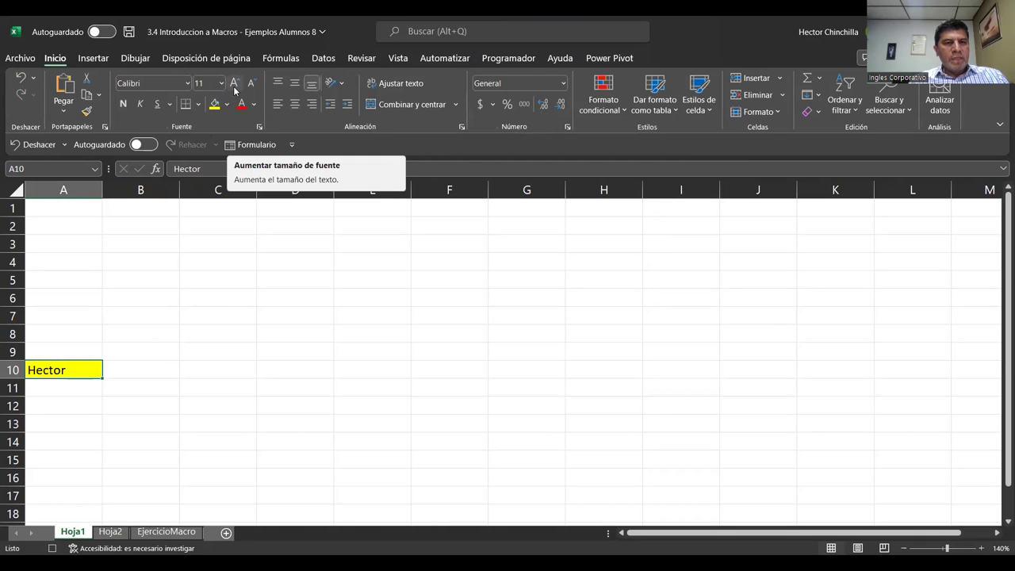
pyautogui.click(234, 84)
pyautogui.click(233, 84)
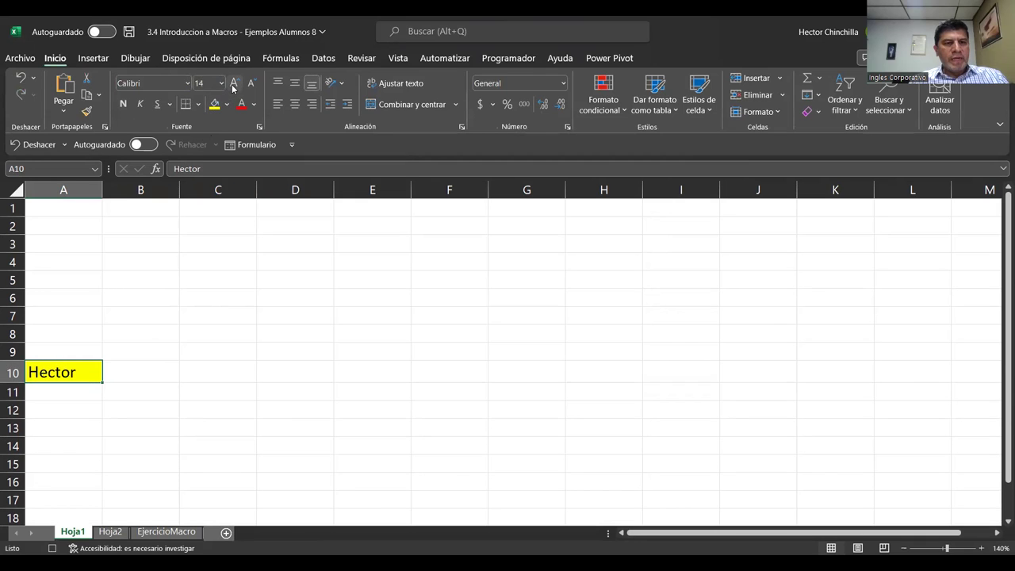
# - Set the text of cell A10 to the Algerian font in bold red
pyautogui.click(188, 85)
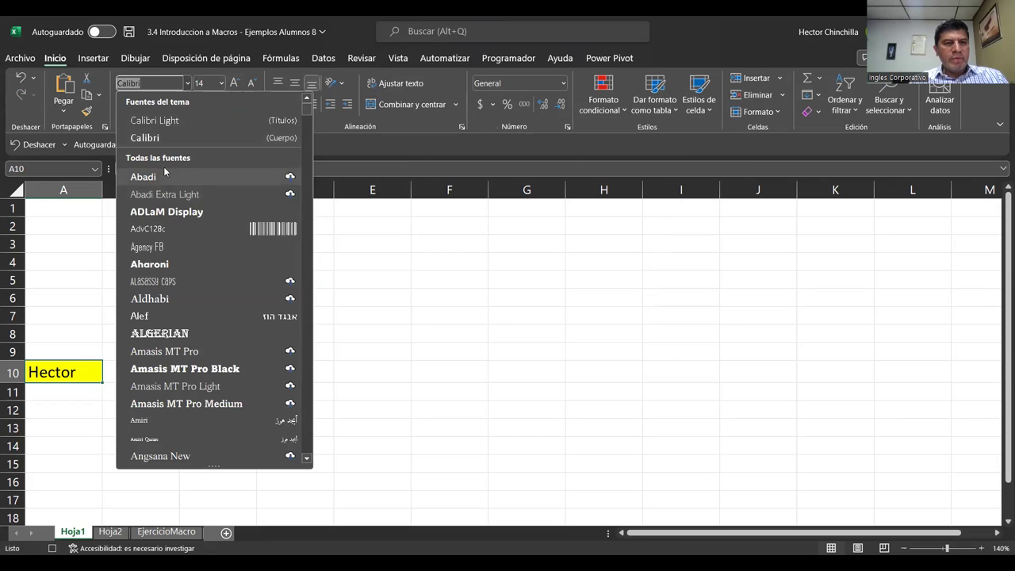
pyautogui.click(173, 337)
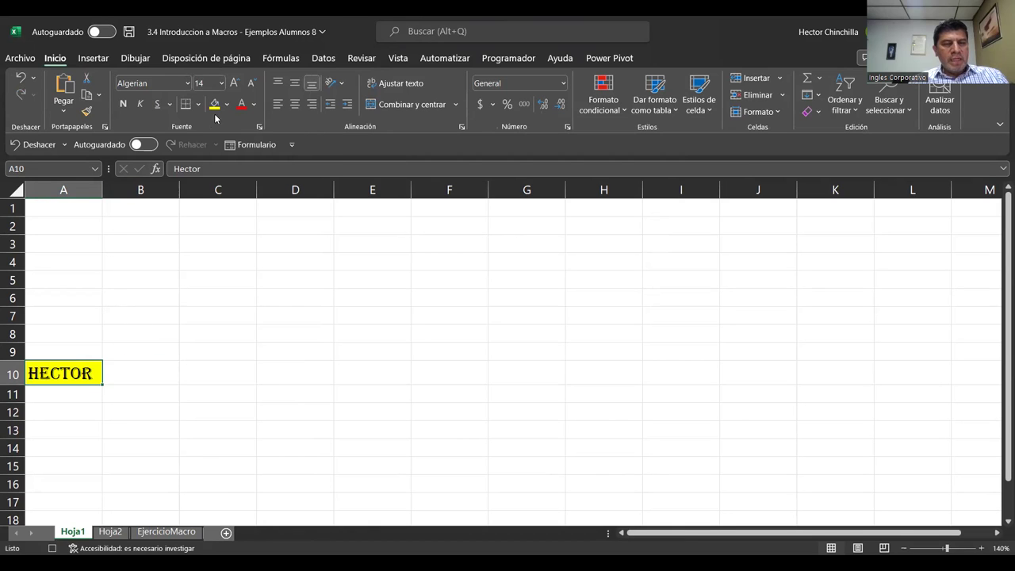
pyautogui.click(239, 111)
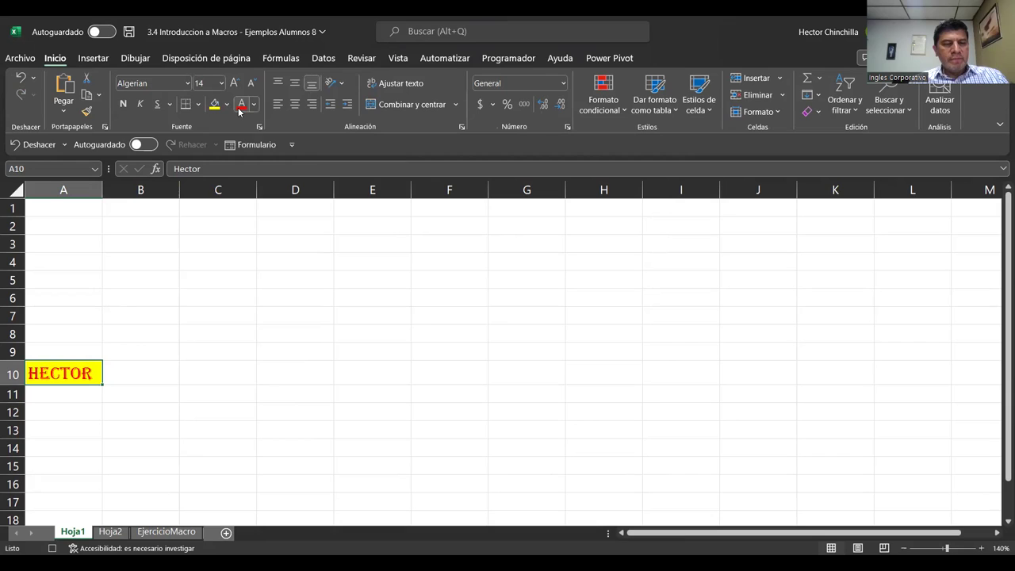
pyautogui.click(123, 104)
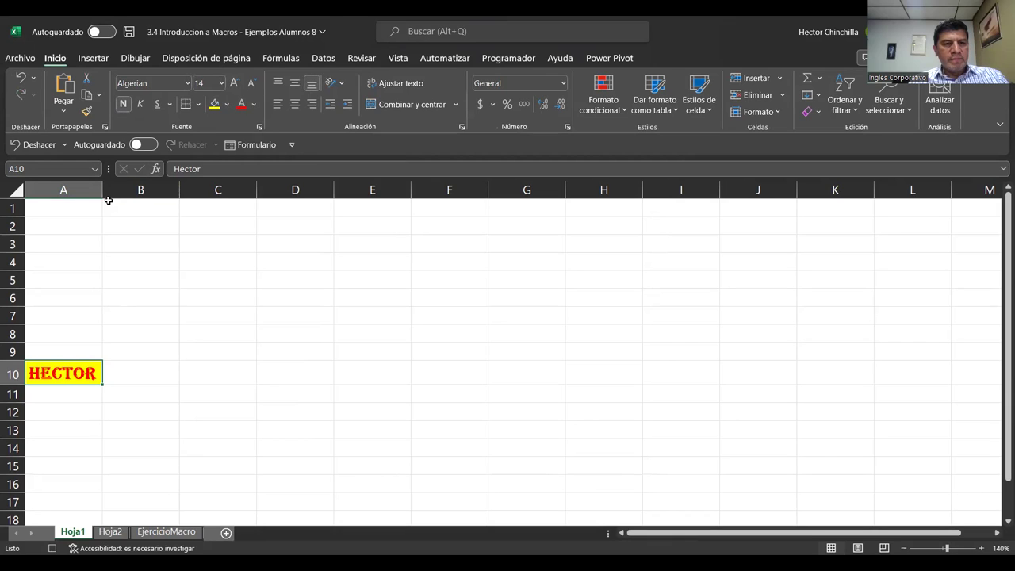
# - Give cell A10 a thick outside border (Borde exterior grueso) and stop recording the macro
pyautogui.click(199, 105)
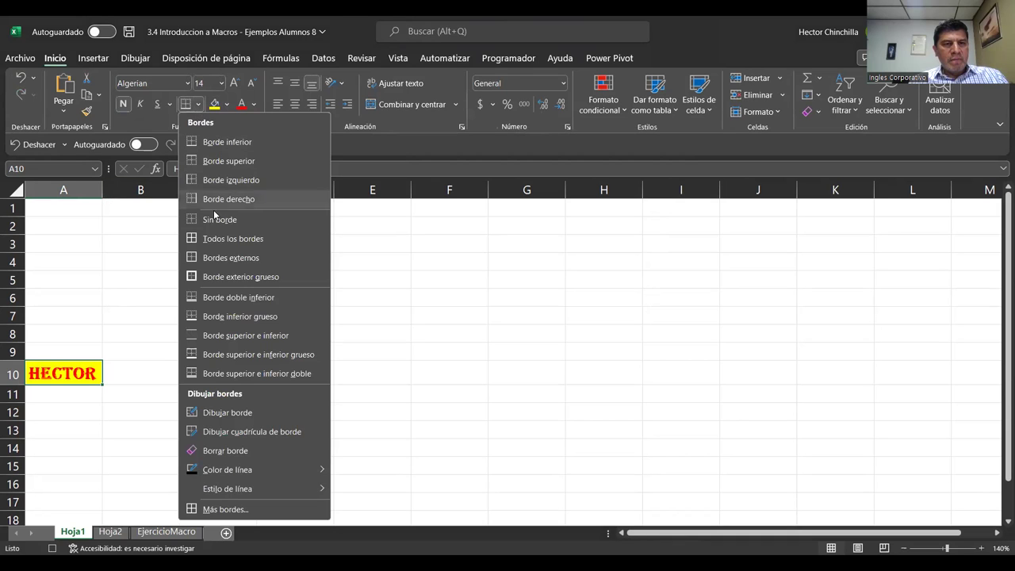
pyautogui.click(209, 277)
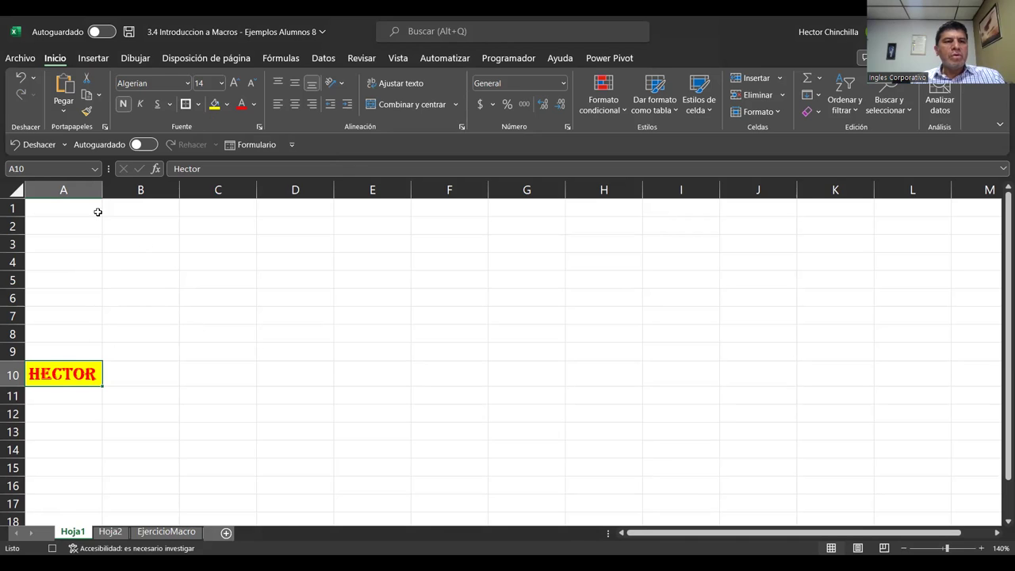
pyautogui.click(507, 59)
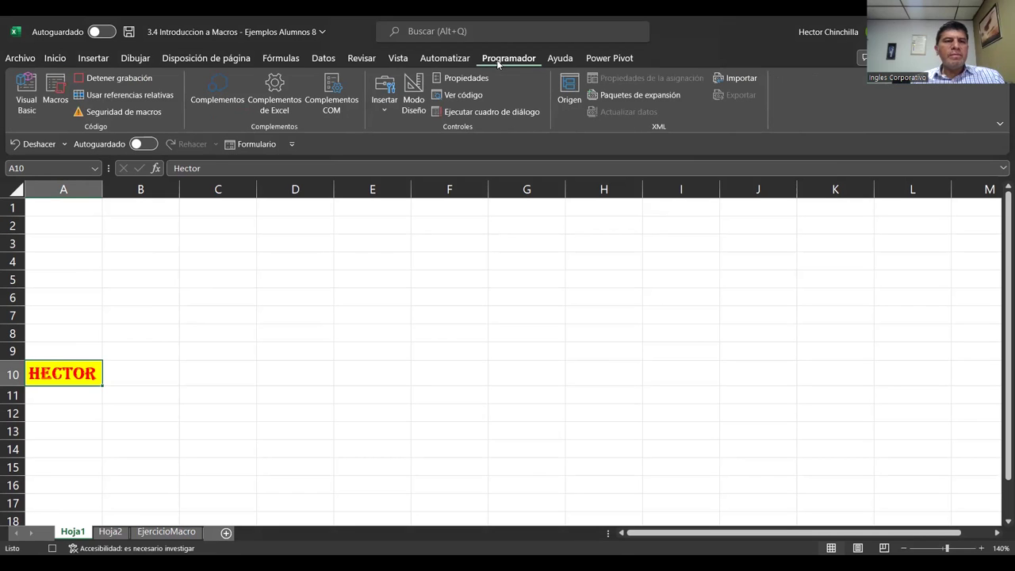
pyautogui.click(108, 80)
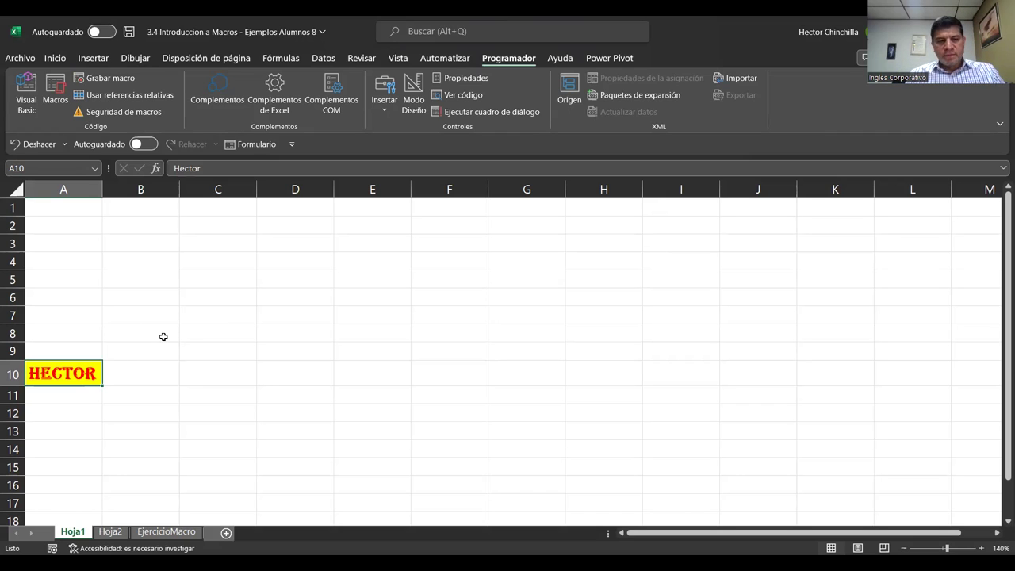
# - Enter a person's first name in cell C5 of Hoja1
pyautogui.click(127, 333)
pyautogui.click(161, 273)
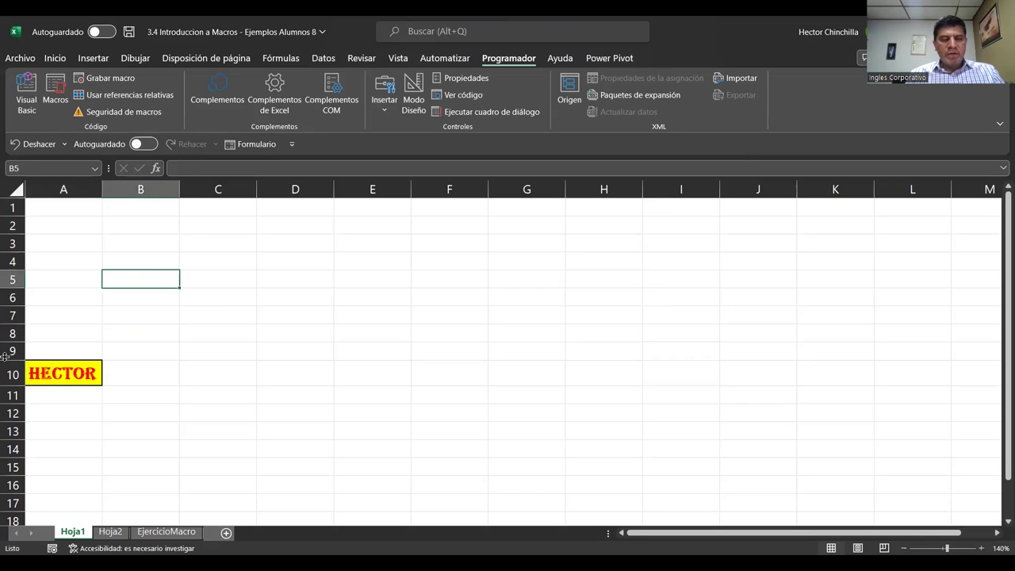
pyautogui.press('Right')
pyautogui.press('Left')
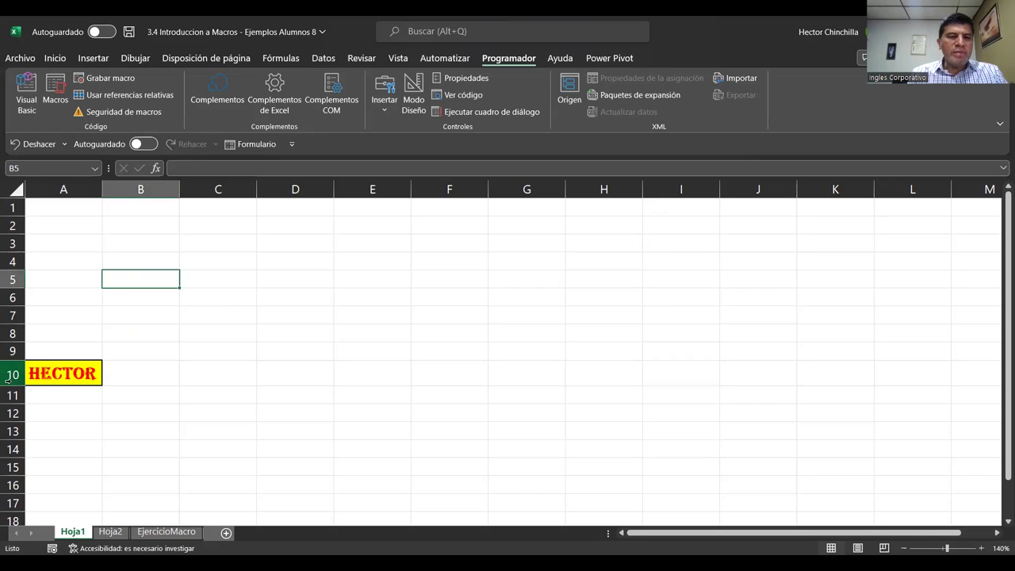
pyautogui.press('Right')
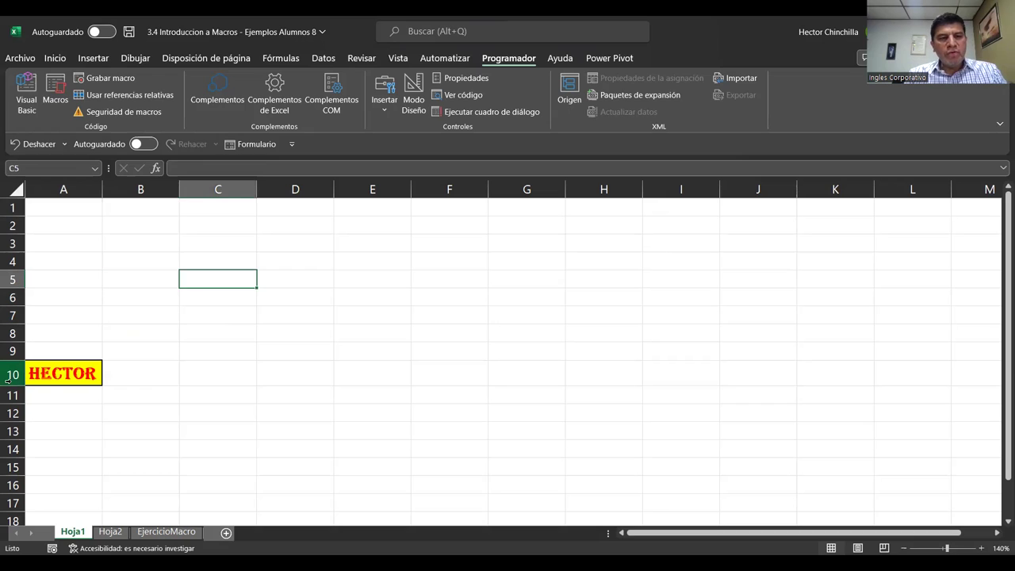
pyautogui.write('Anita')
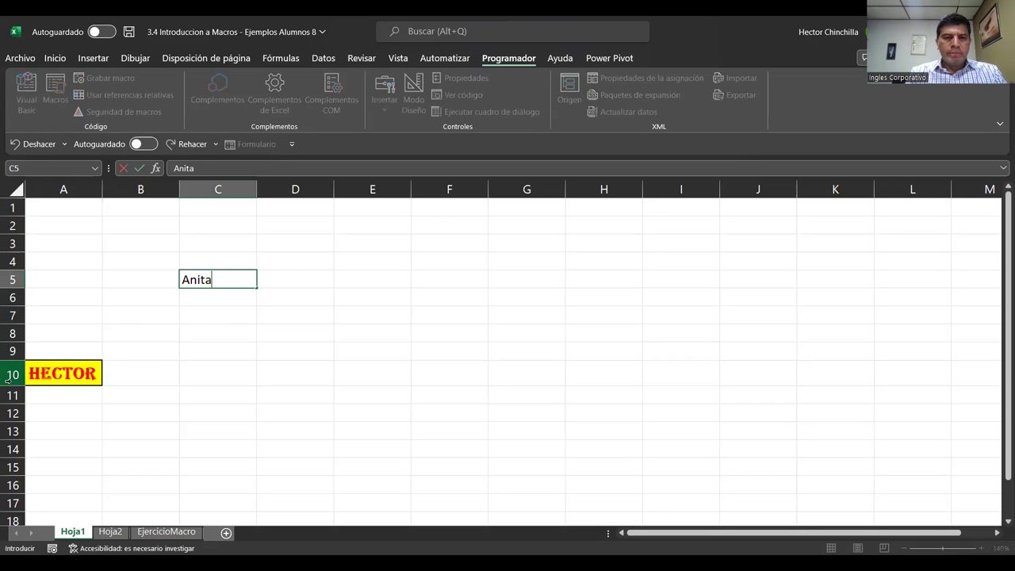
pyautogui.press('Return')
# - Run the recorded name-formatting macro on cell C5 with its shortcut
pyautogui.press('Up')
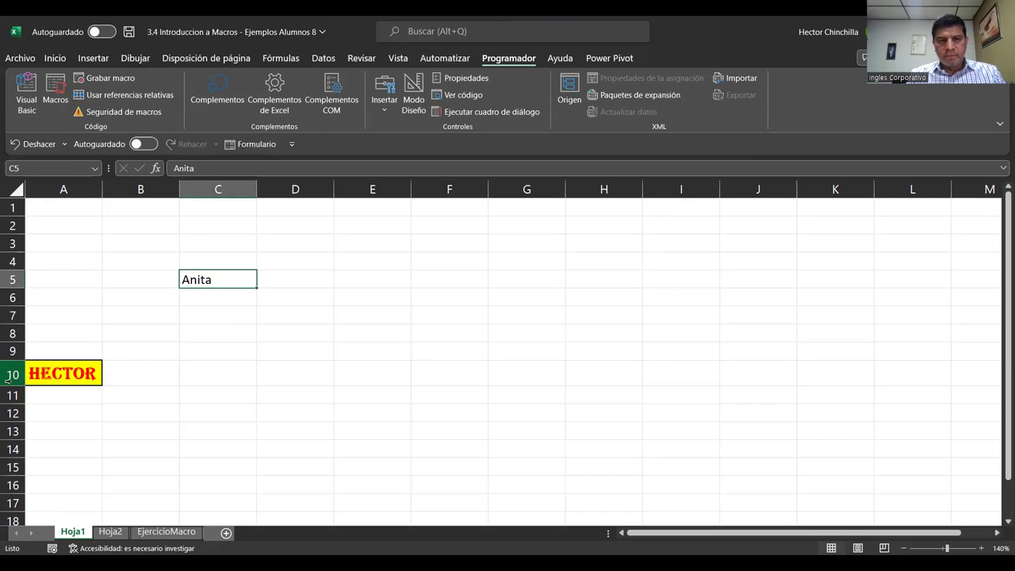
pyautogui.press('Up')
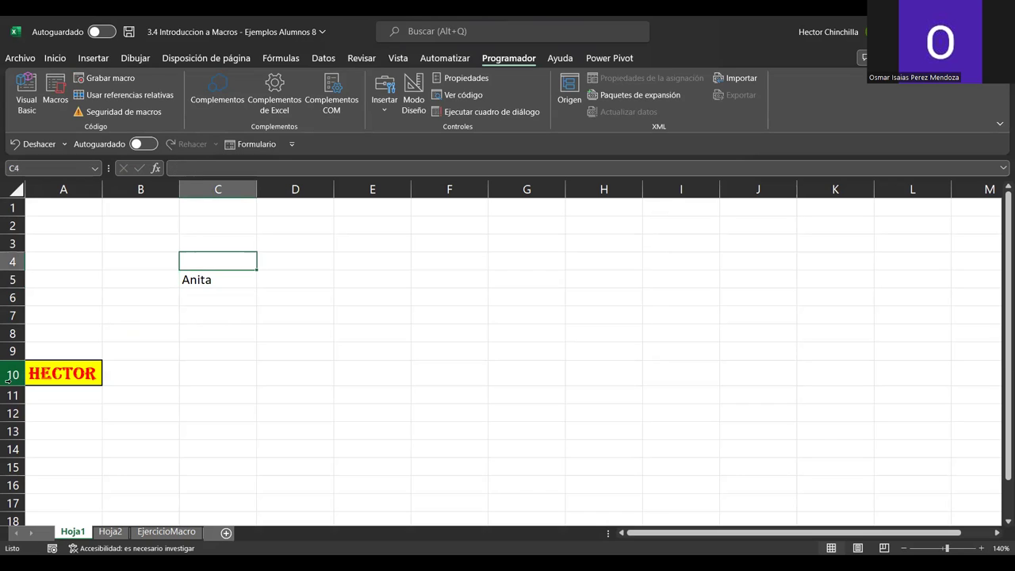
pyautogui.press('Down')
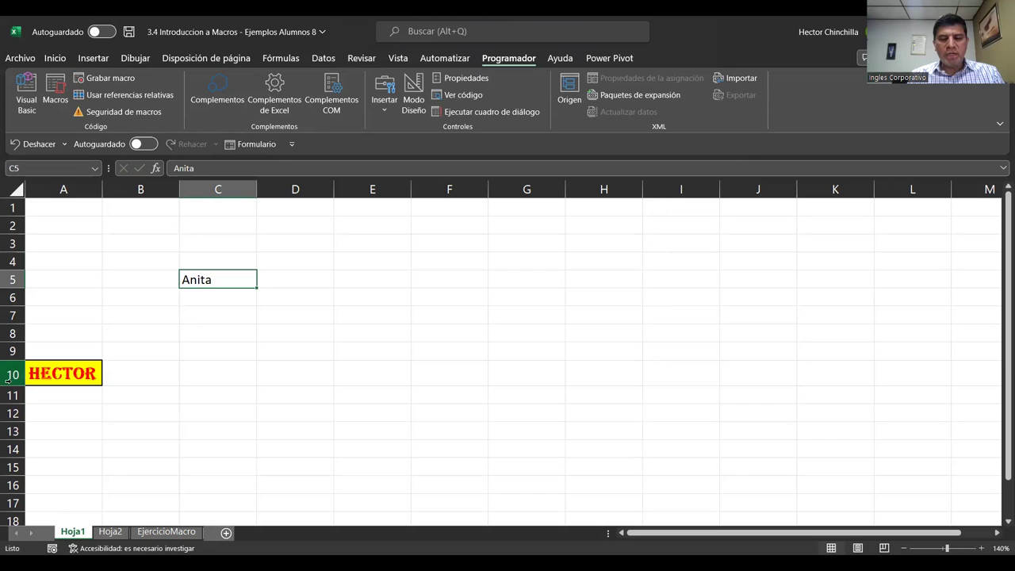
pyautogui.hotkey('ctrl', 'shift', 'm')
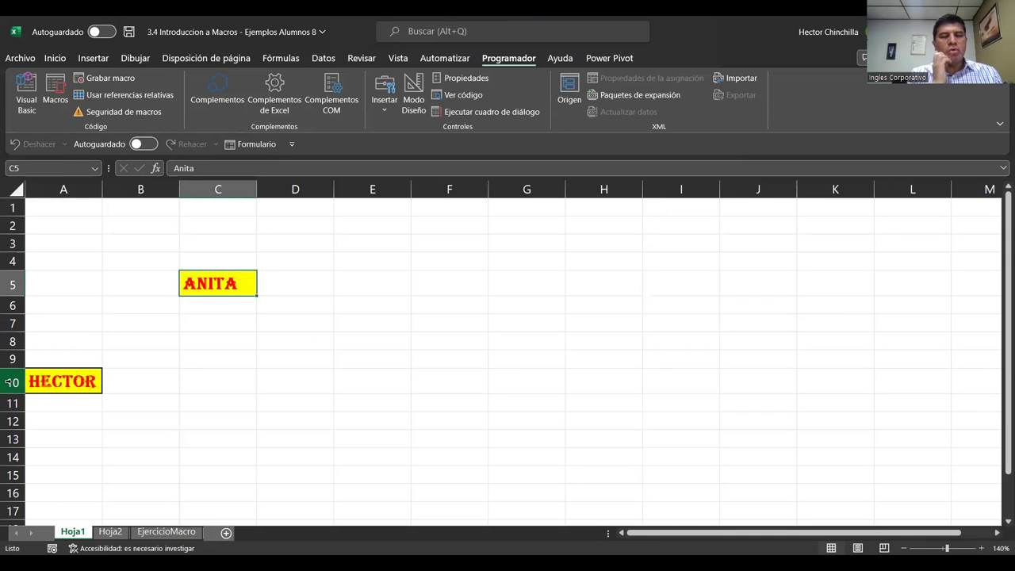
# - Enter another person's first name in cell C8 and run the recorded formatting macro on it
pyautogui.press('Down')
pyautogui.press('Down')
pyautogui.press('Down')
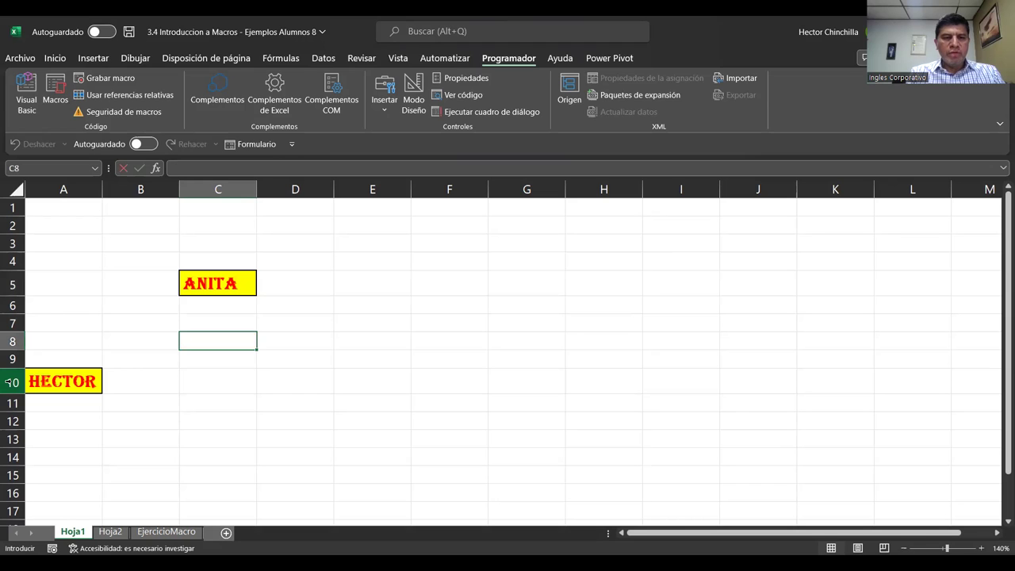
pyautogui.write('Josue')
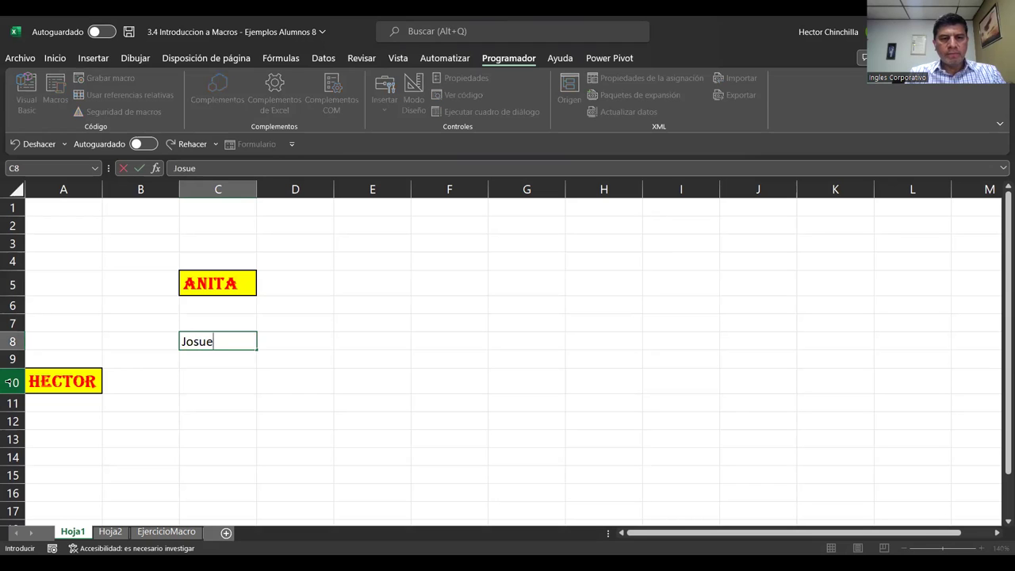
pyautogui.press('Return')
pyautogui.press('Up')
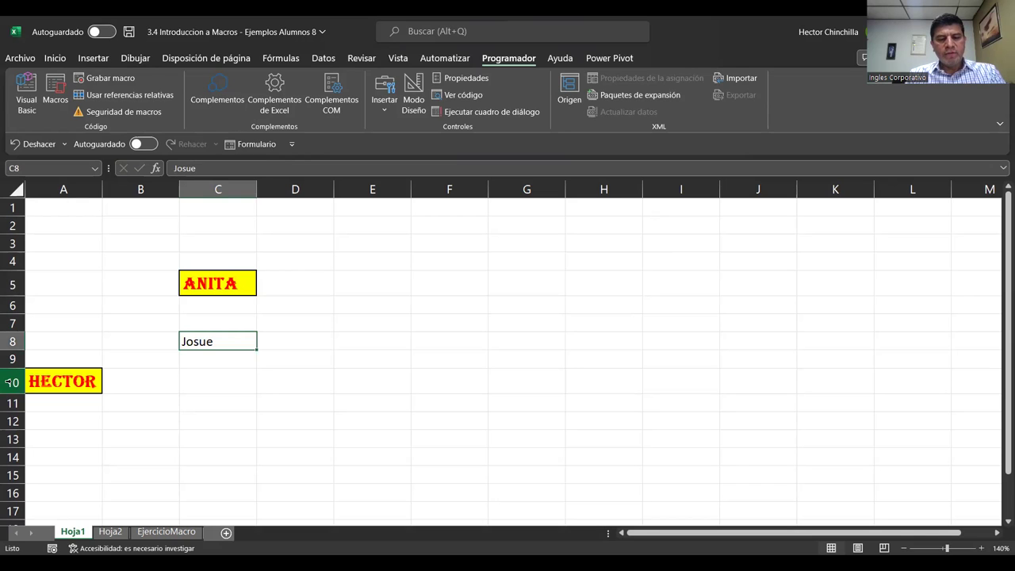
pyautogui.hotkey('ctrl', 'shift', 'f')
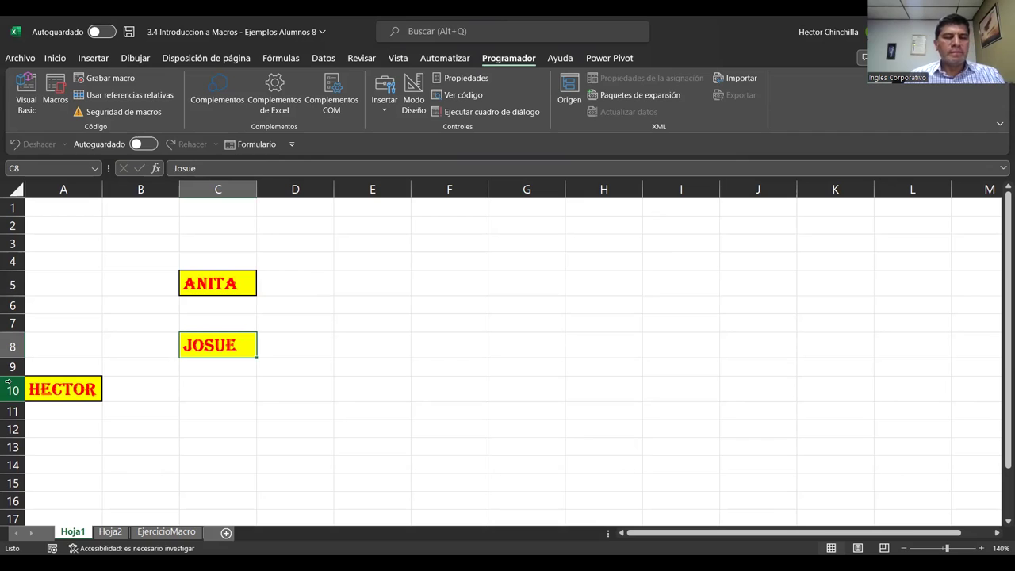
# - Enter "Empresa XYZ" in cell B3 and run the recorded formatting macro on it
pyautogui.click(381, 329)
pyautogui.click(231, 242)
pyautogui.click(320, 395)
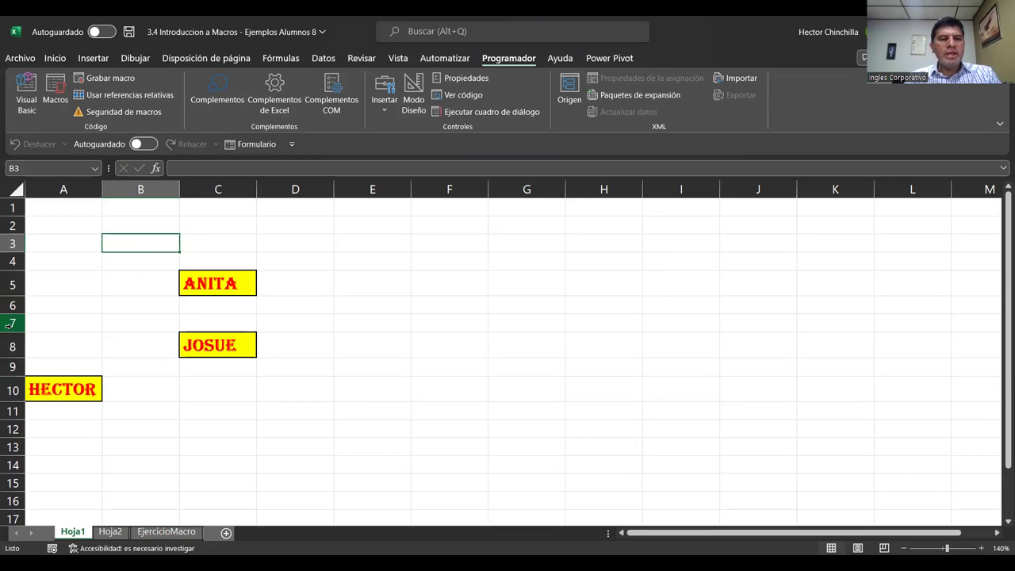
pyautogui.press('Up')
pyautogui.press('Down')
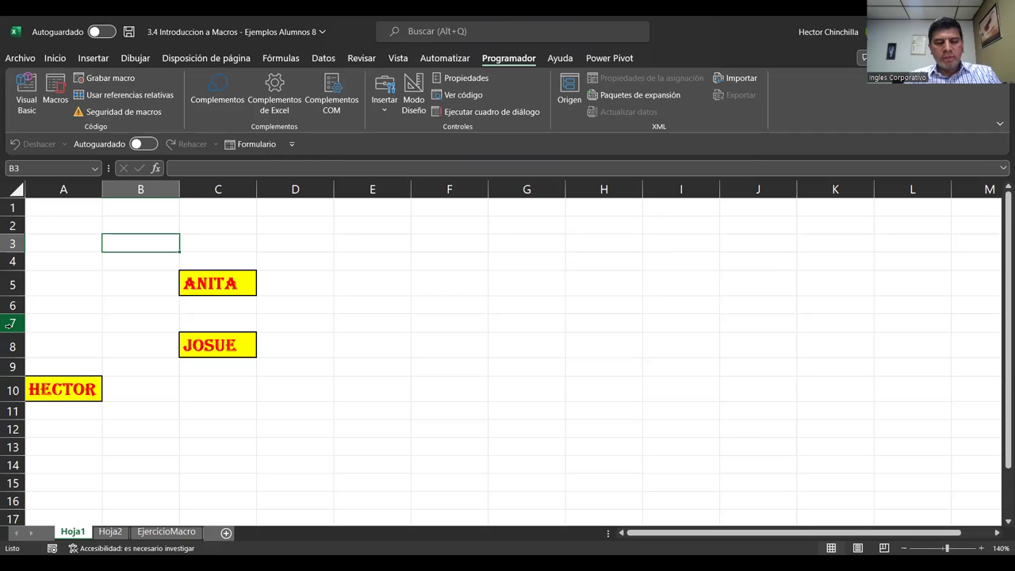
pyautogui.write('Empresa')
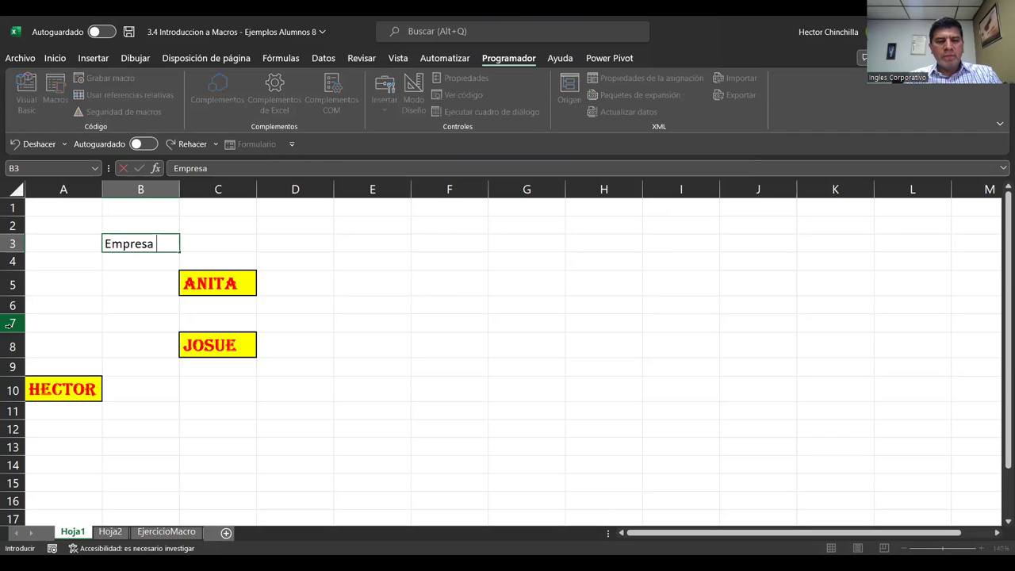
pyautogui.write(' XYZ')
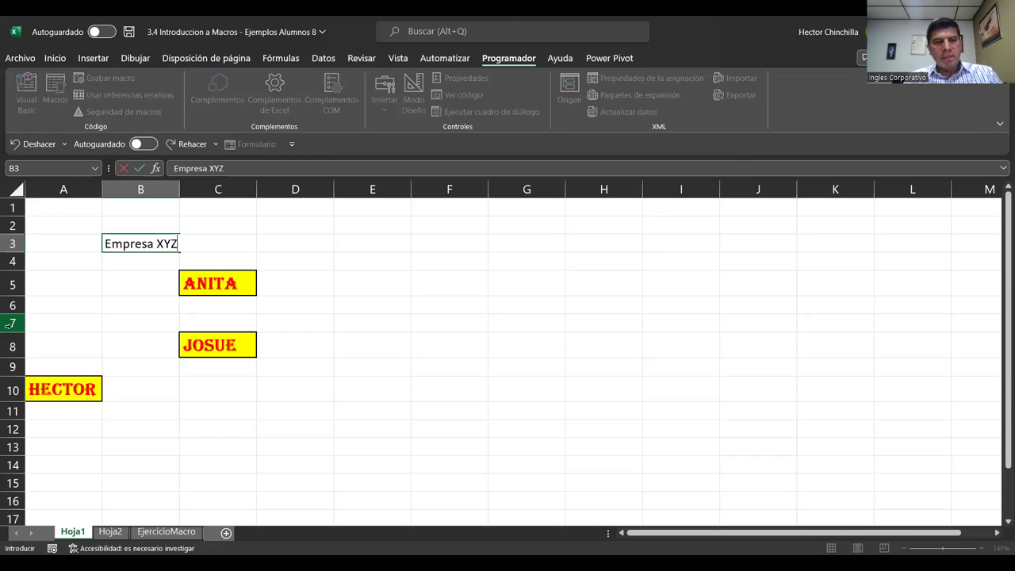
pyautogui.press('Return')
pyautogui.press('Up')
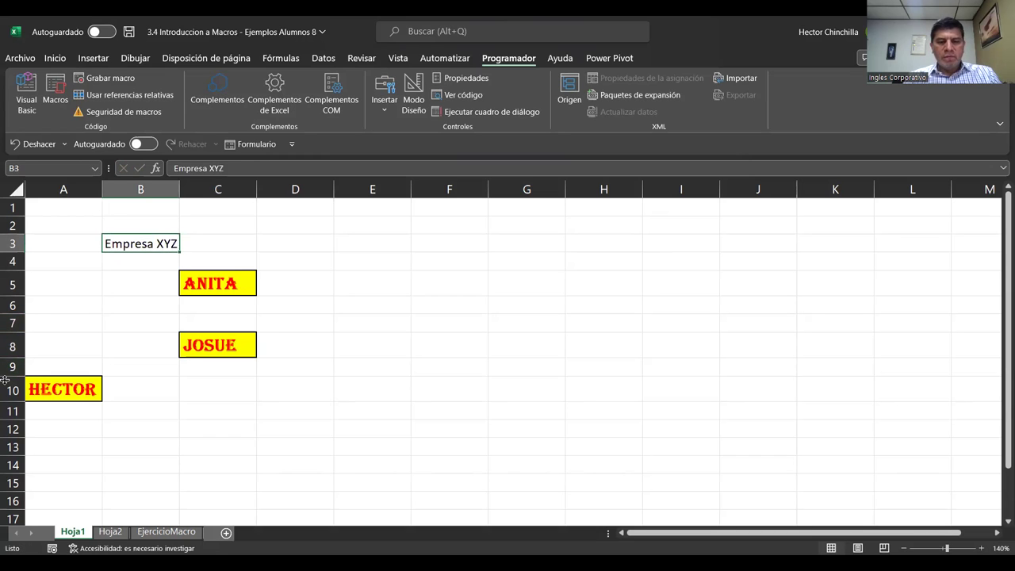
pyautogui.hotkey('ctrl', 'shift', 'f')
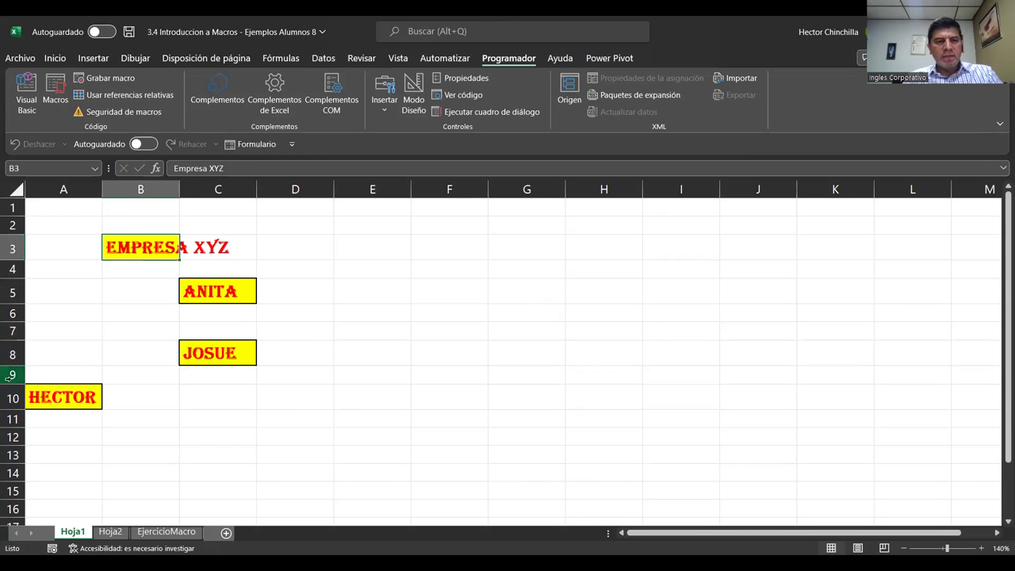
pyautogui.click(116, 311)
pyautogui.press('Up')
pyautogui.press('Up')
pyautogui.press('Up')
pyautogui.press('Up')
pyautogui.press('Up')
pyautogui.press('Down')
pyautogui.press('Down')
pyautogui.press('Down')
pyautogui.press('Down')
pyautogui.press('Up')
pyautogui.press('Up')
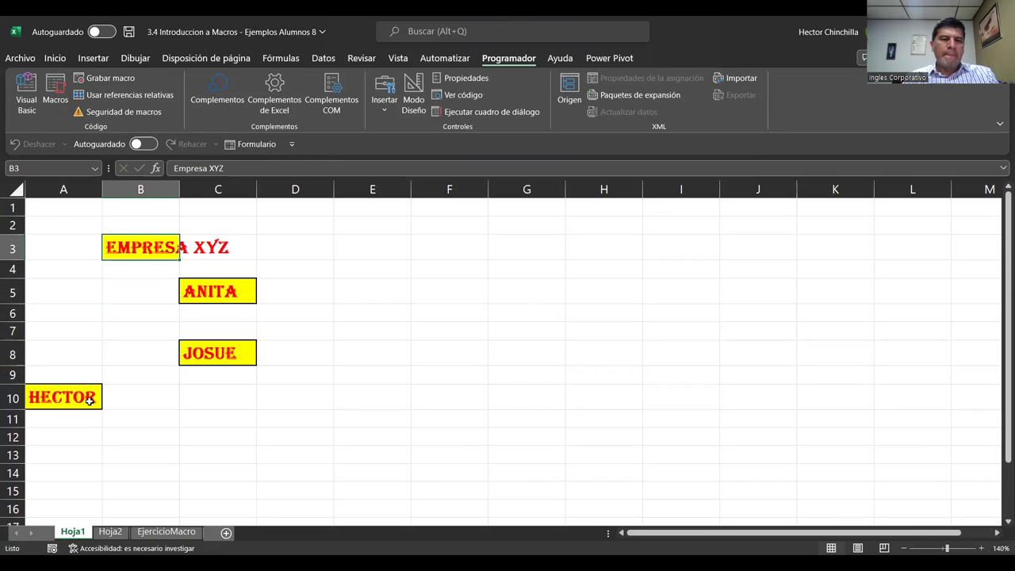
pyautogui.press('Down')
pyautogui.press('Up')
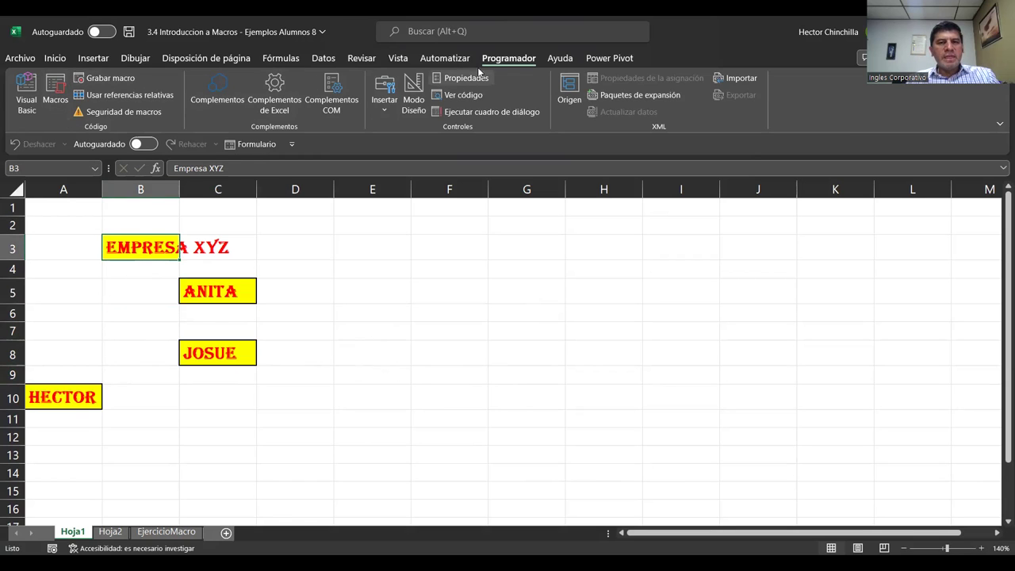
# - Change Macro1's description to "Macro para formatear celda con nombre" in its macro options, keeping the shortcut letter n
pyautogui.click(55, 93)
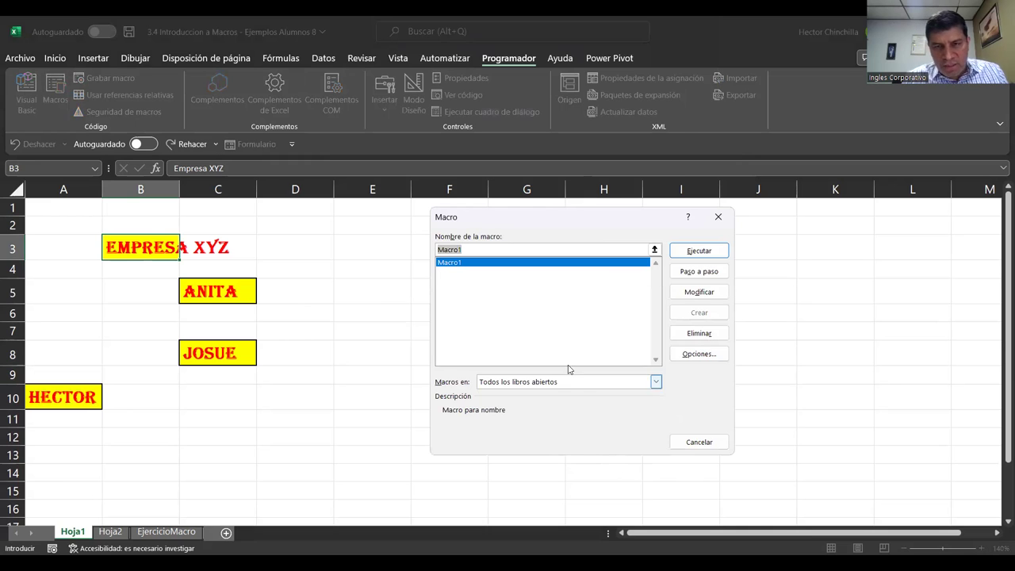
pyautogui.click(474, 266)
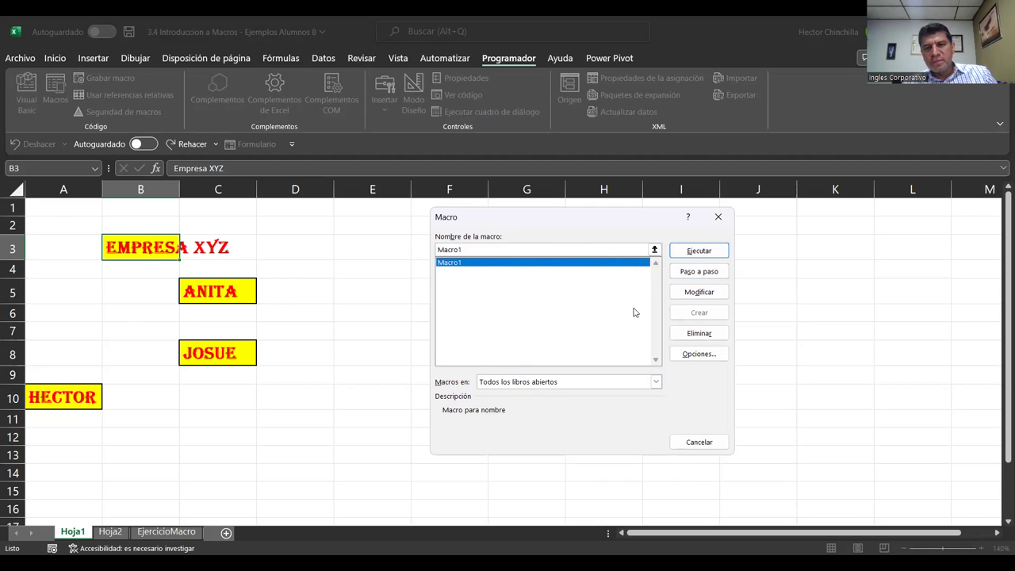
pyautogui.click(695, 356)
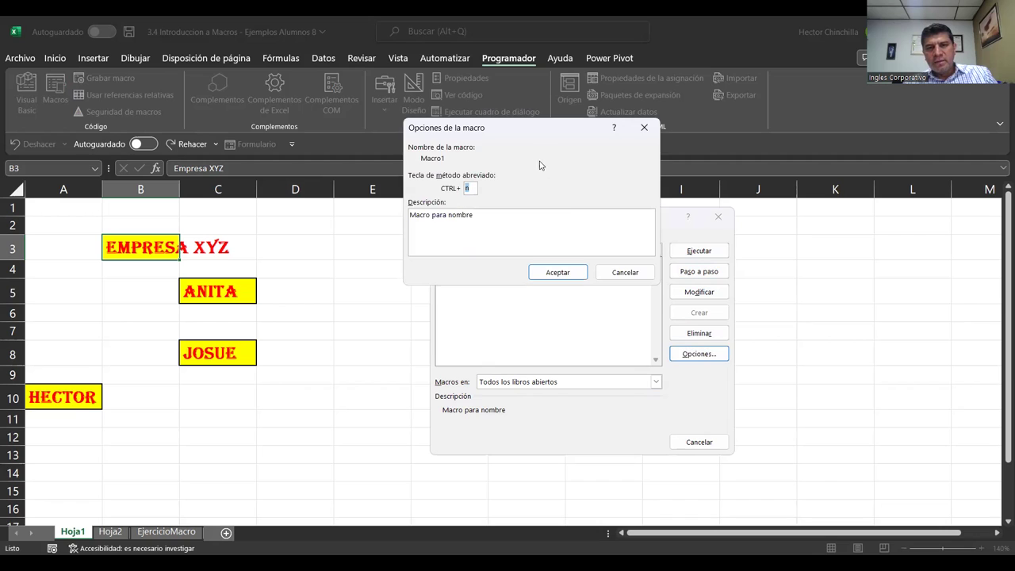
pyautogui.moveTo(531, 137); pyautogui.dragTo(686, 308)
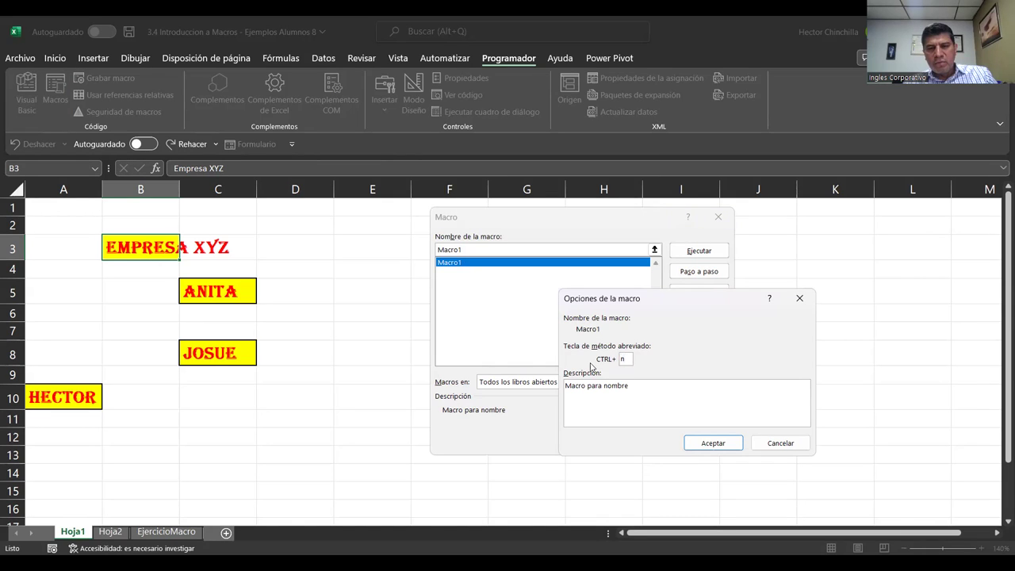
pyautogui.click(630, 386)
pyautogui.press('BackSpace')
pyautogui.press('BackSpace')
pyautogui.press('BackSpace')
pyautogui.press('BackSpace')
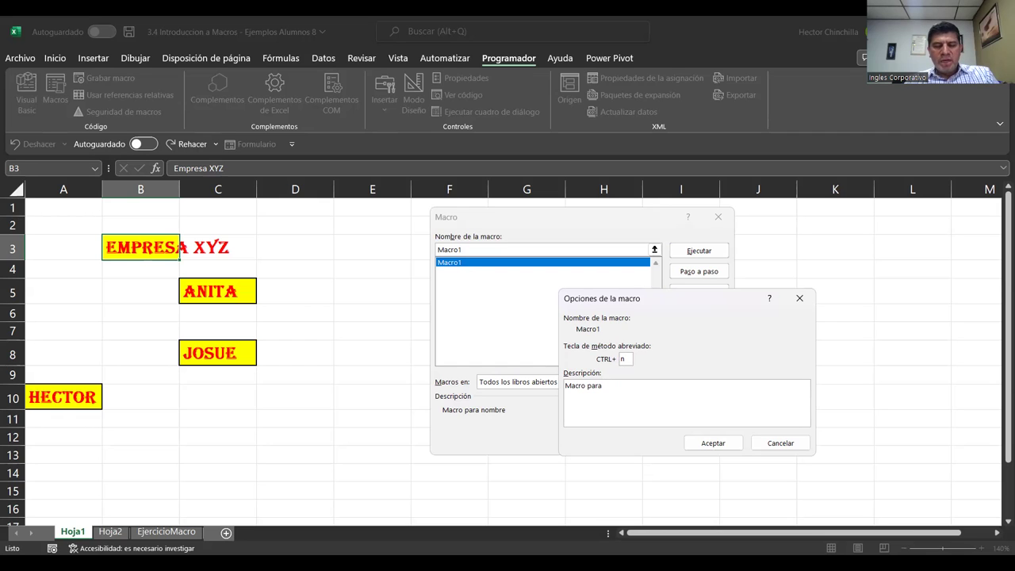
pyautogui.write('formatear celda con nombre')
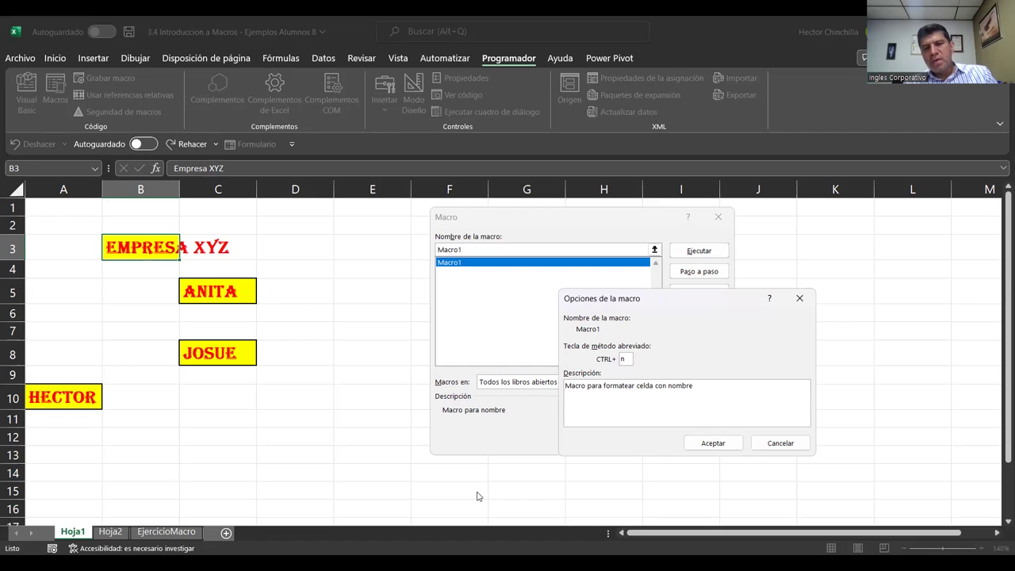
pyautogui.click(712, 448)
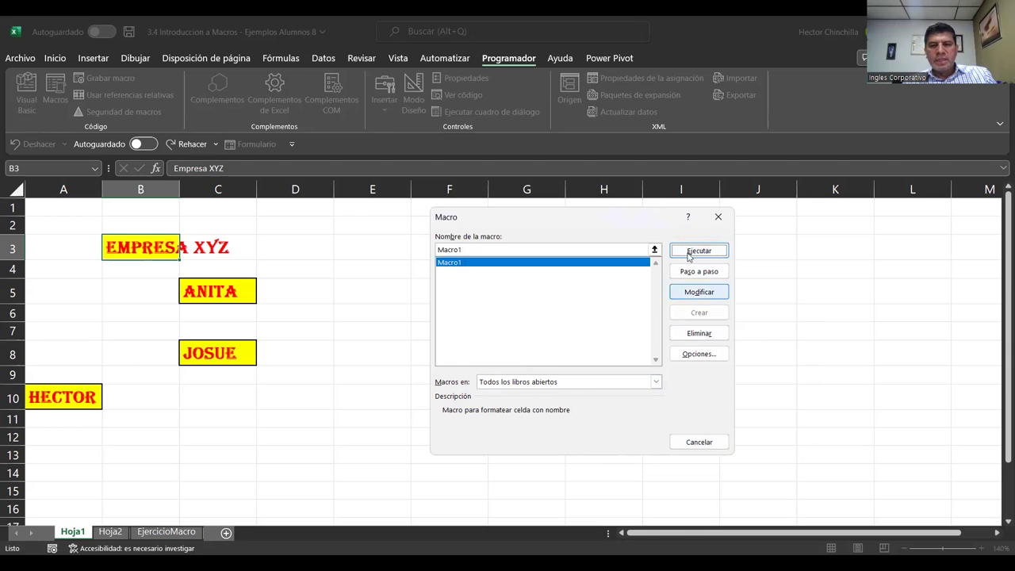
# - Enter another person's first name in cell E8 and run Macro1 on it from the macro list
pyautogui.click(719, 216)
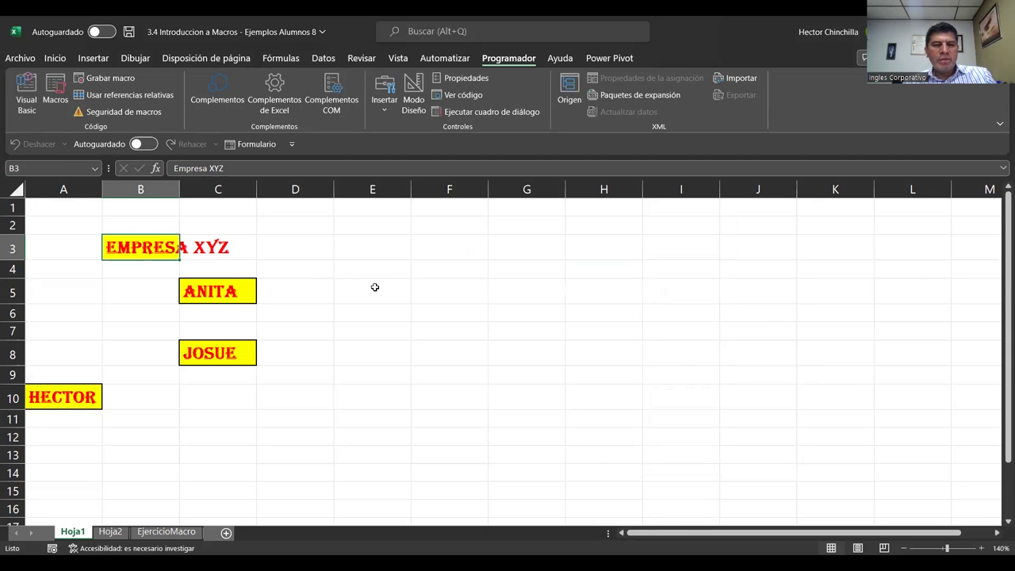
pyautogui.click(375, 288)
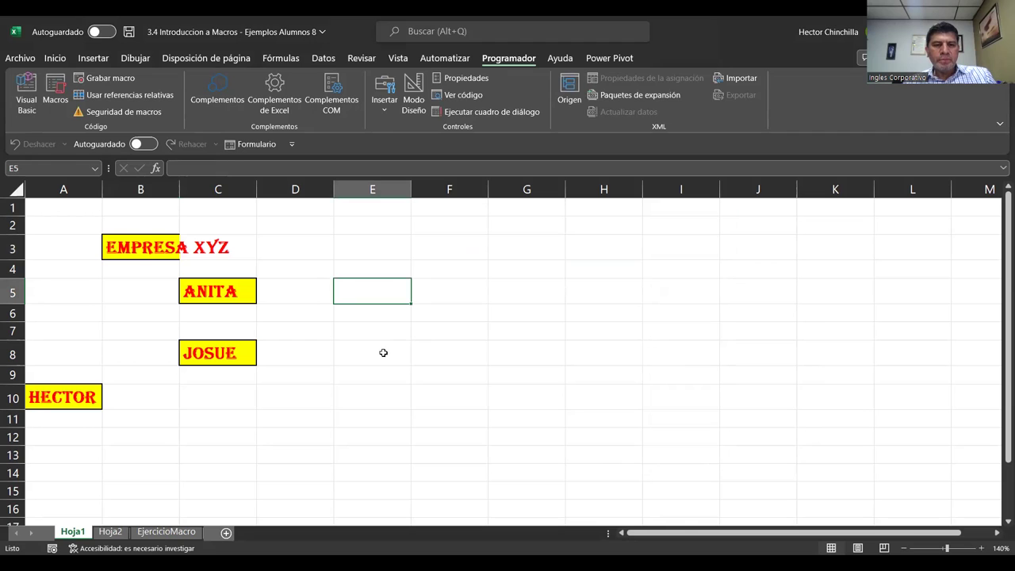
pyautogui.click(349, 361)
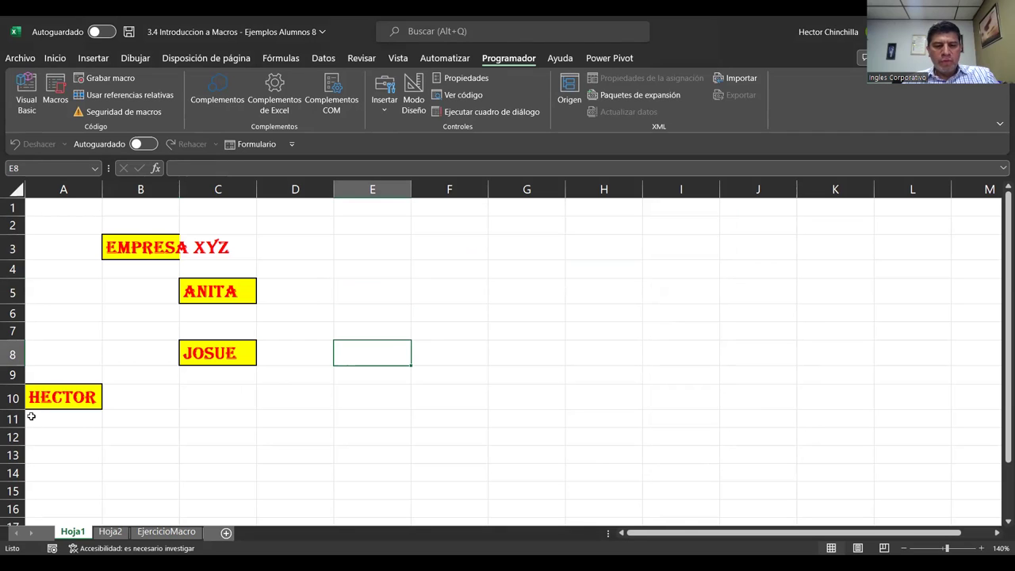
pyautogui.write('Armando')
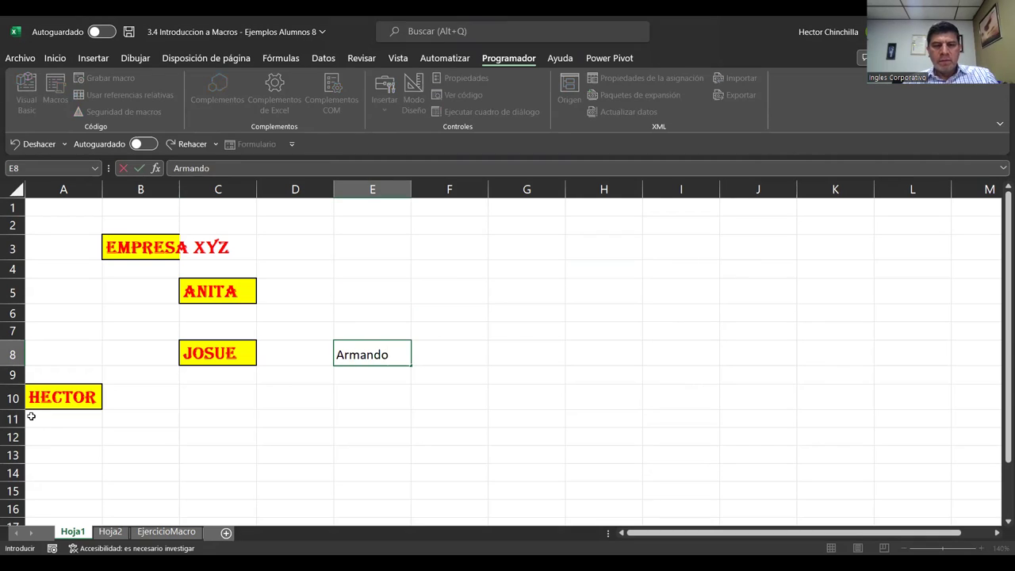
pyautogui.press('Return')
pyautogui.press('Up')
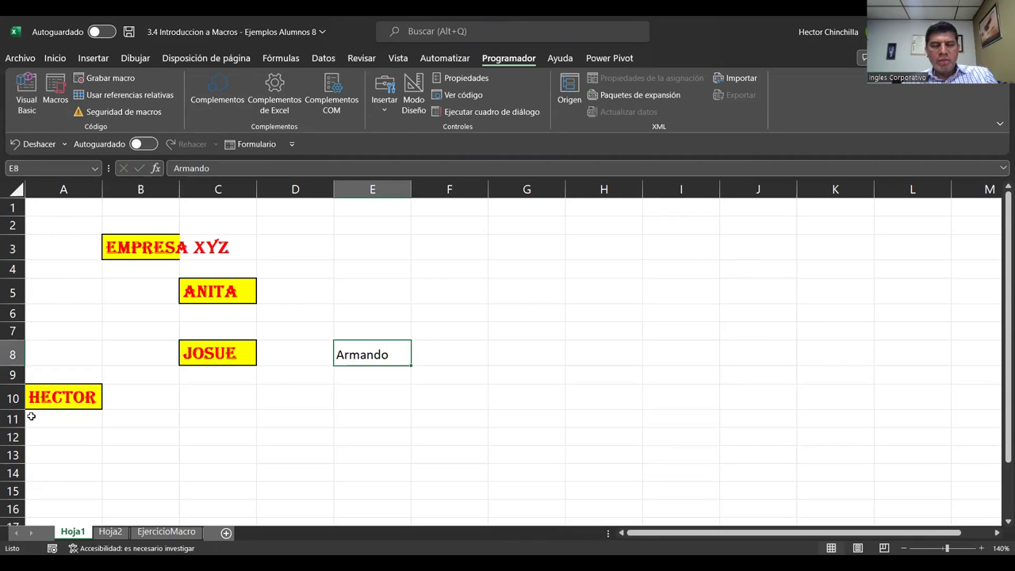
pyautogui.click(55, 94)
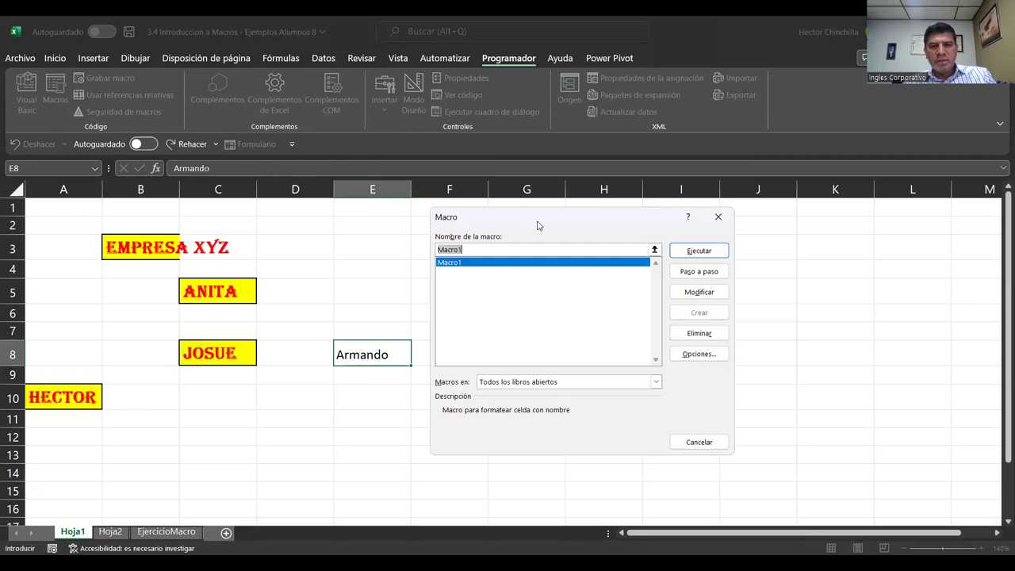
pyautogui.click(501, 241)
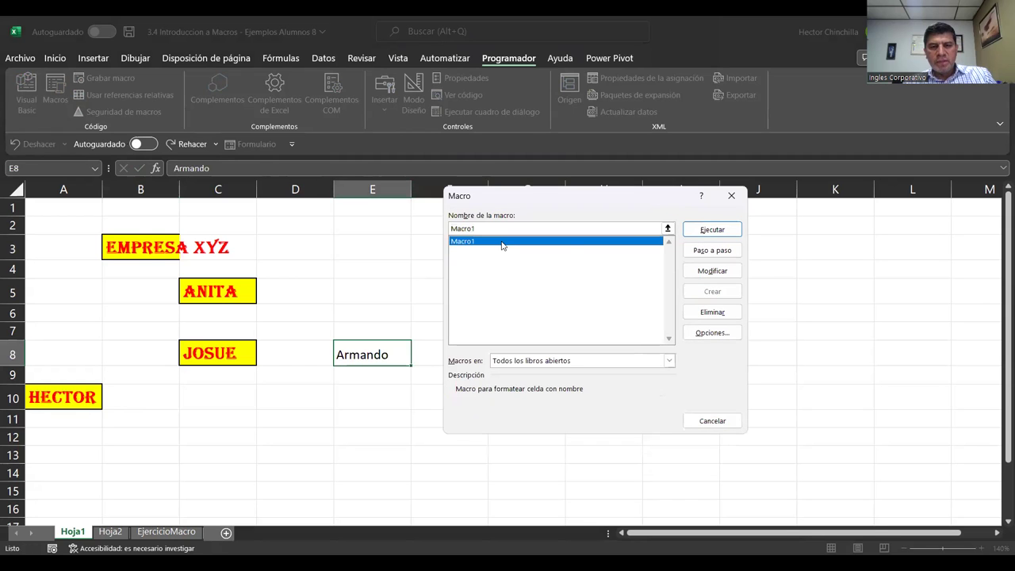
pyautogui.click(706, 232)
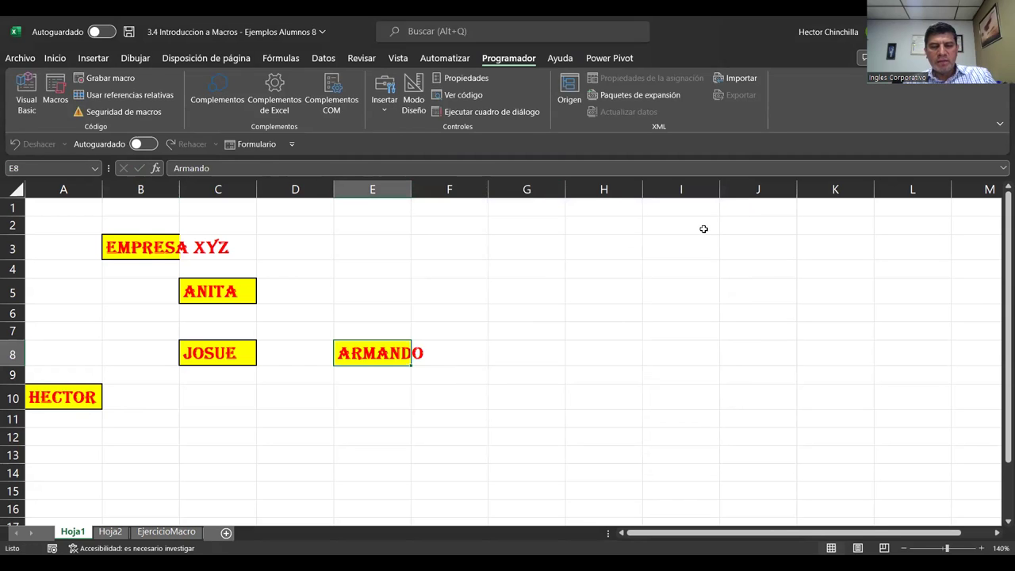
pyautogui.click(346, 403)
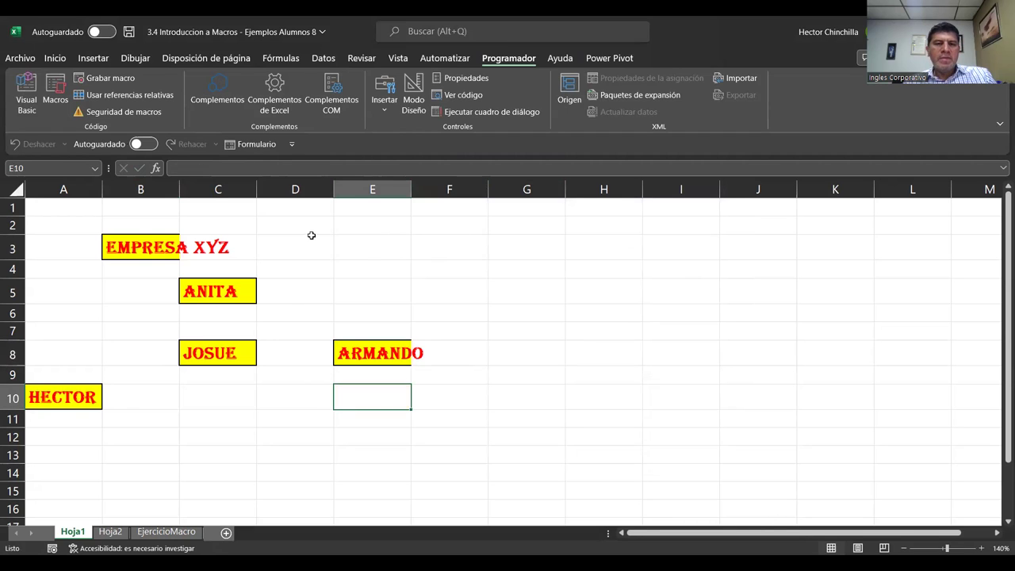
pyautogui.click(287, 352)
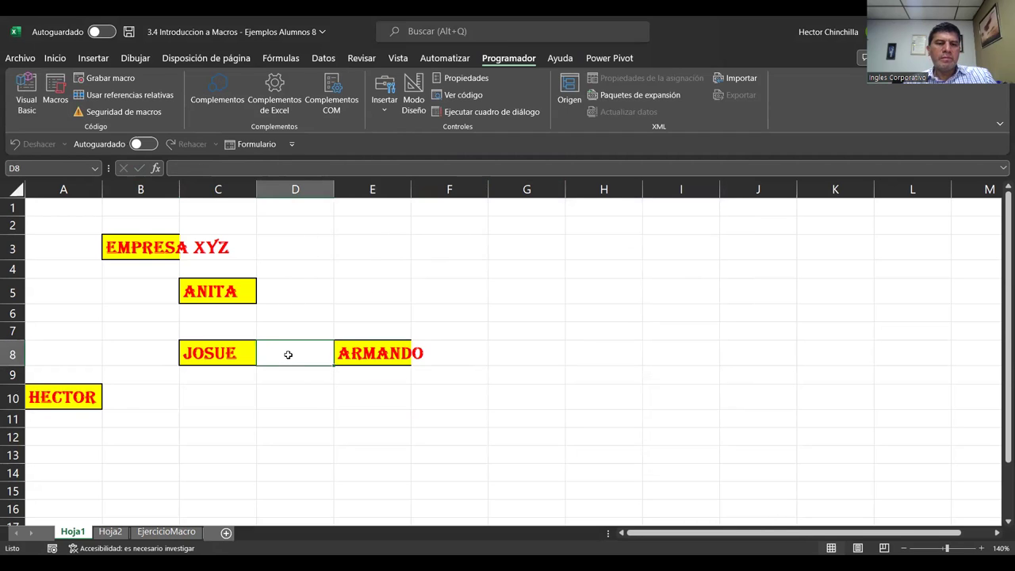
pyautogui.click(73, 338)
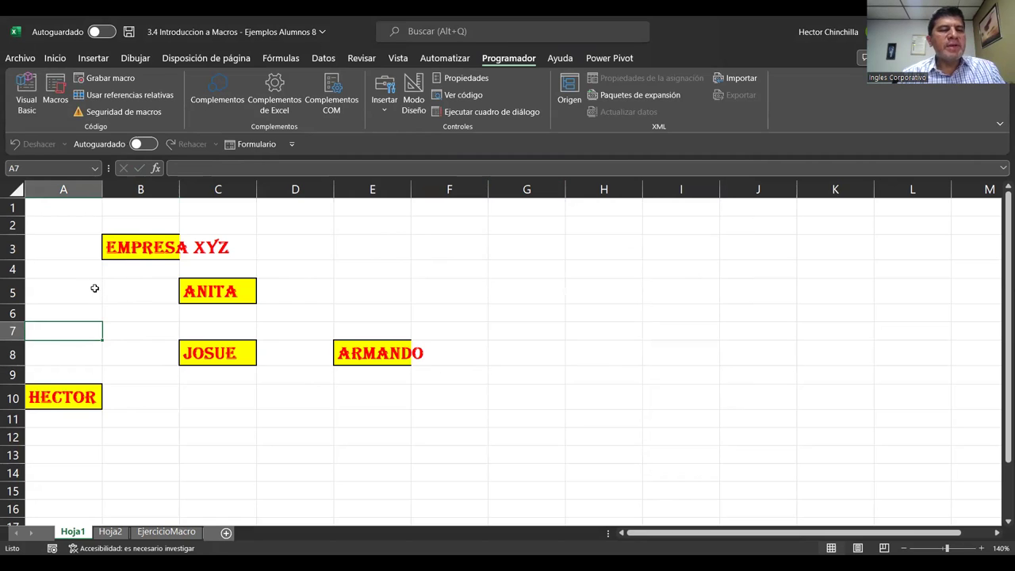
pyautogui.click(83, 264)
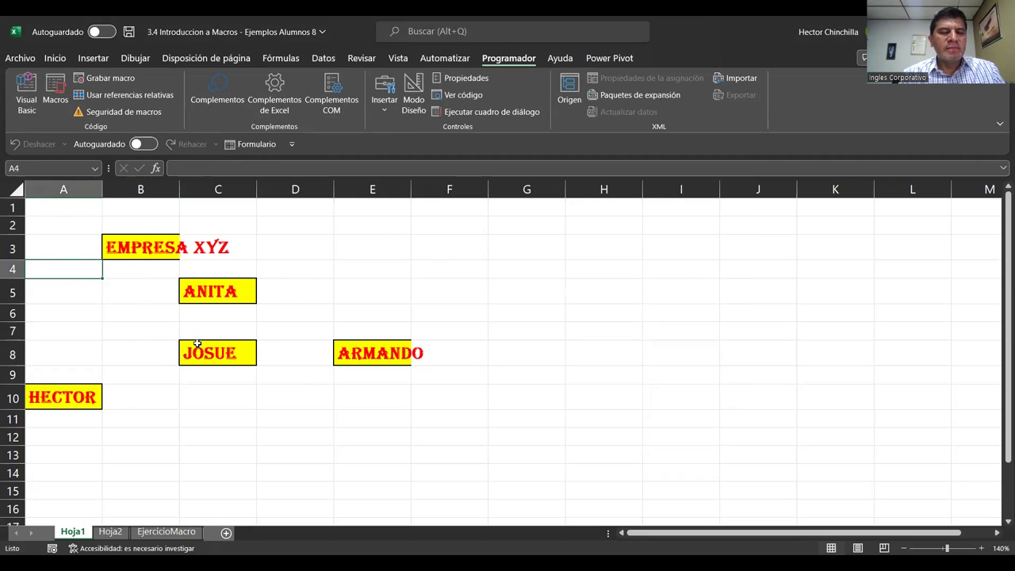
pyautogui.click(137, 319)
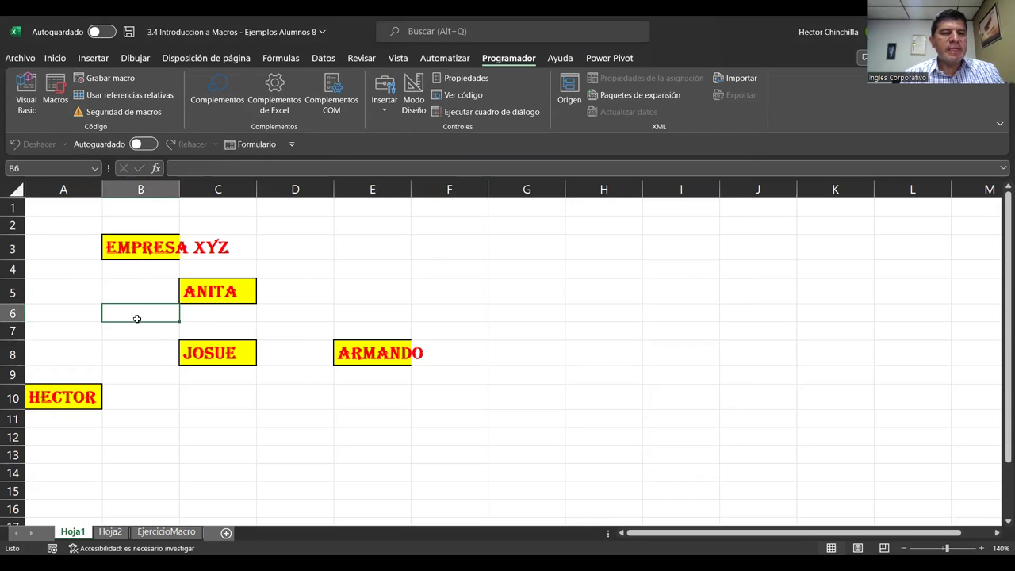
pyautogui.click(283, 331)
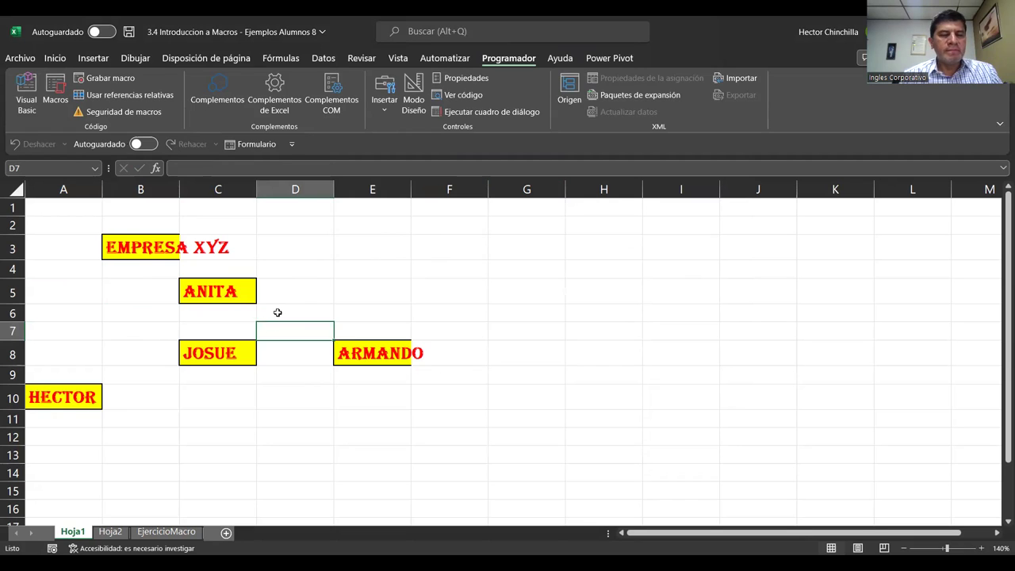
pyautogui.click(270, 310)
pyautogui.click(159, 312)
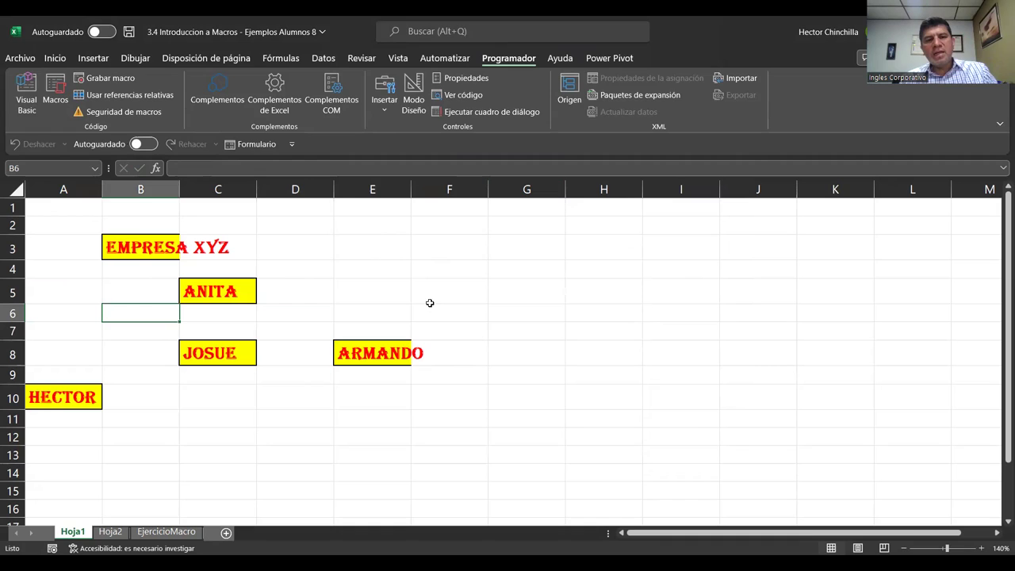
pyautogui.click(171, 403)
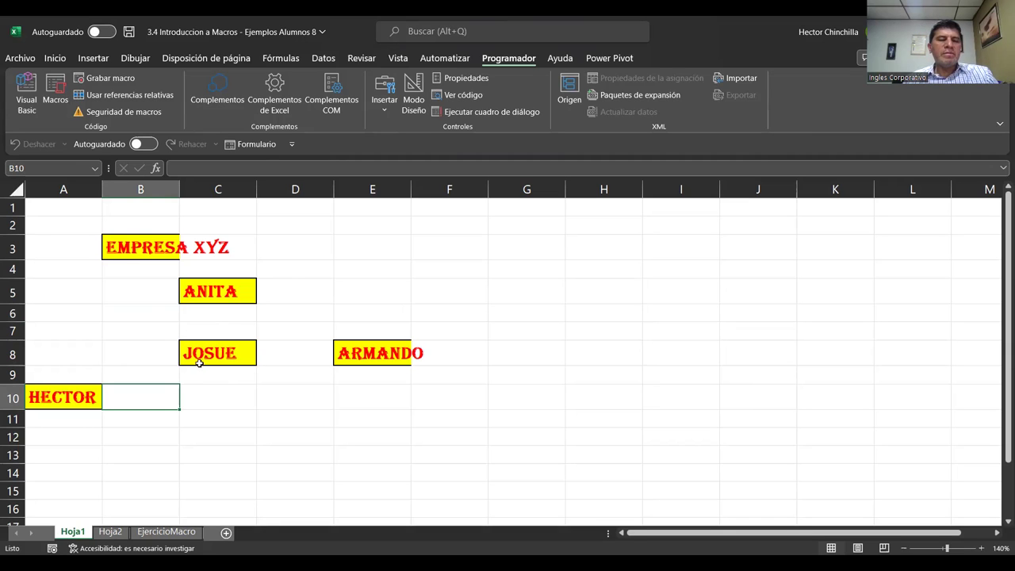
pyautogui.click(153, 298)
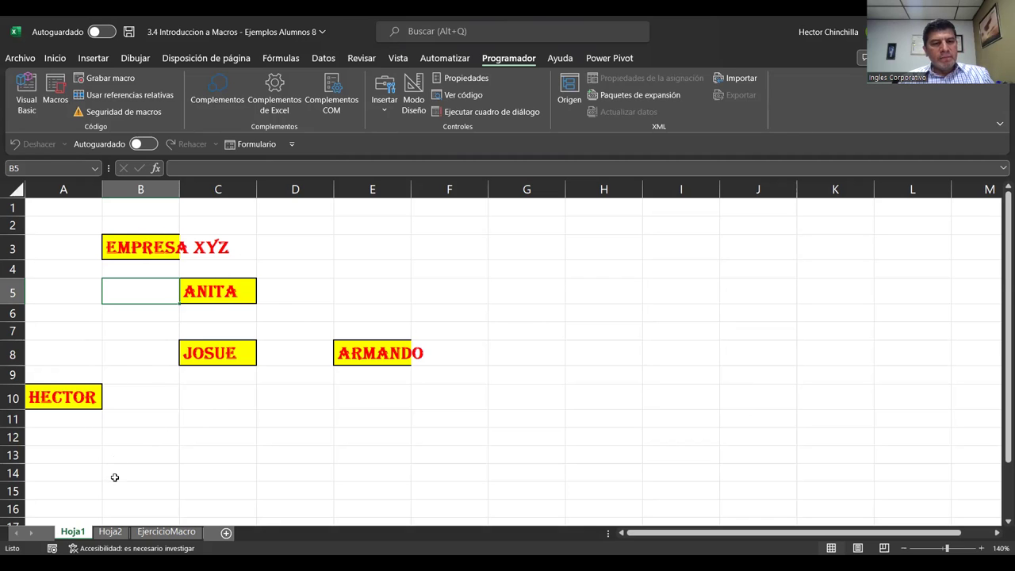
# - On sheet Hoja2, enlarge the picture of the names and sales table to about row 22 and column J, and nudge it slightly upward
pyautogui.click(111, 532)
pyautogui.click(199, 339)
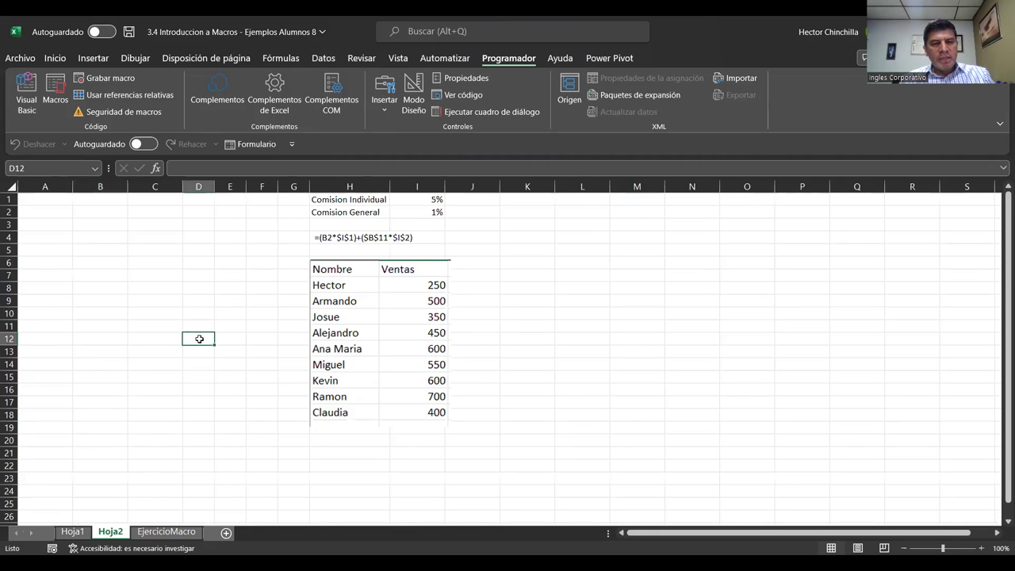
pyautogui.click(354, 356)
pyautogui.moveTo(451, 428); pyautogui.dragTo(491, 473)
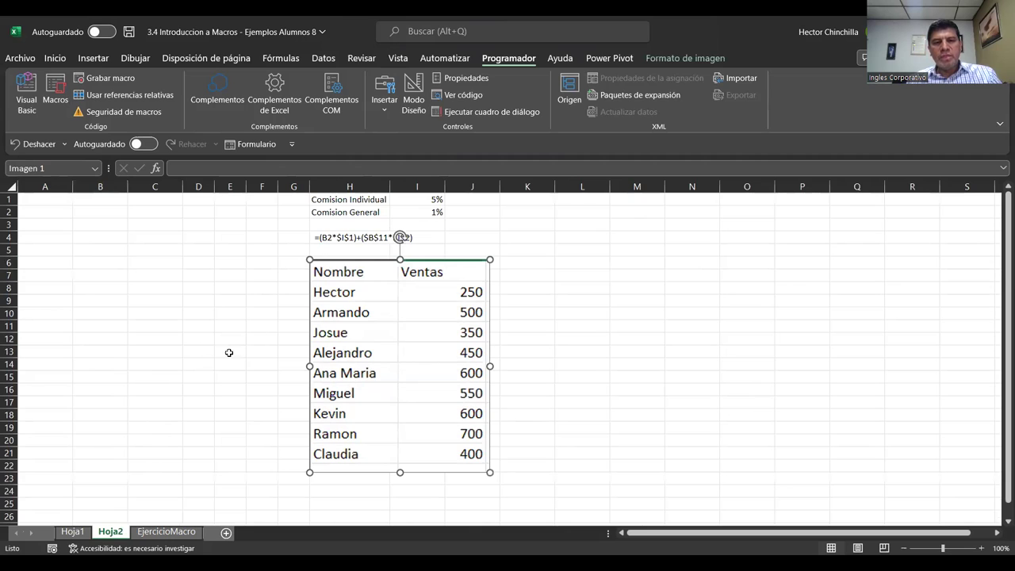
pyautogui.click(266, 334)
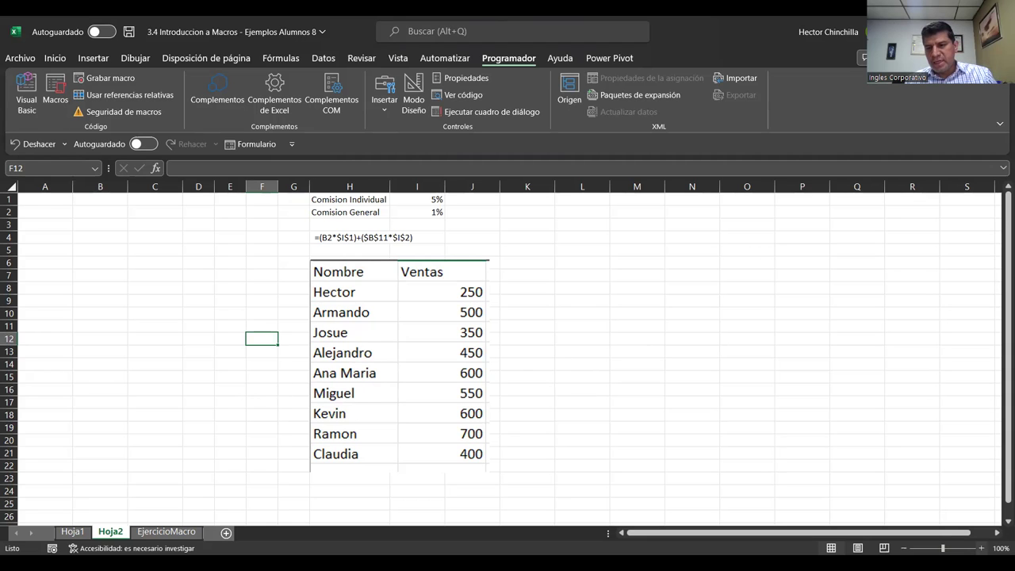
pyautogui.click(982, 548)
pyautogui.click(982, 548)
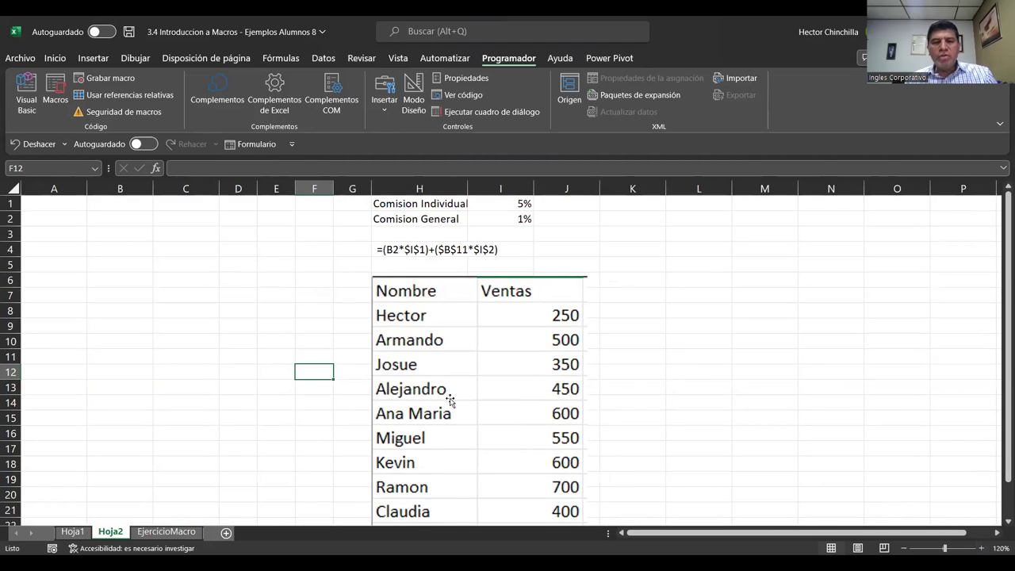
pyautogui.moveTo(436, 395)
pyautogui.mouseDown()
pyautogui.moveTo(427, 390)
pyautogui.moveTo(437, 381)
pyautogui.mouseUp()
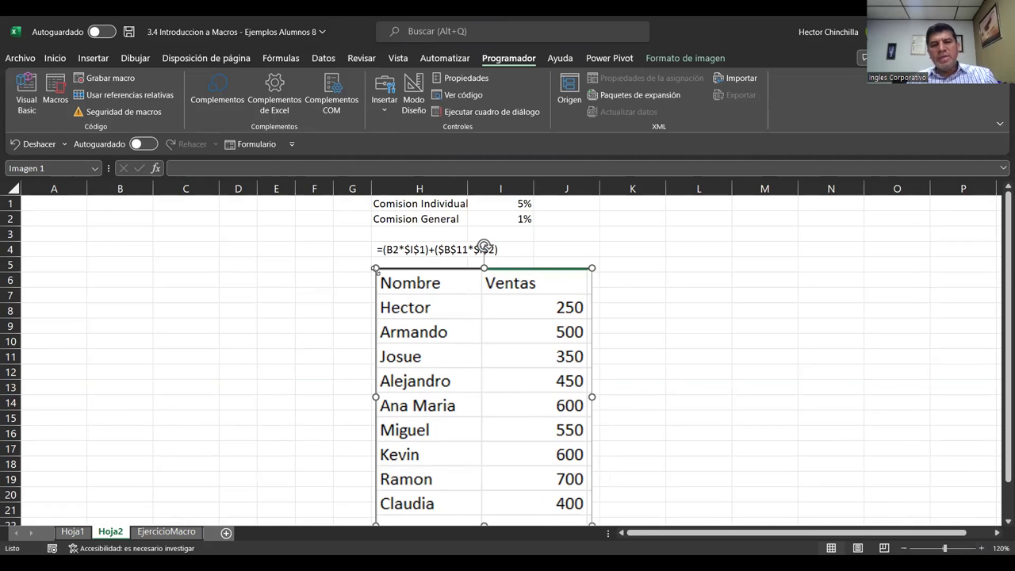
pyautogui.click(352, 235)
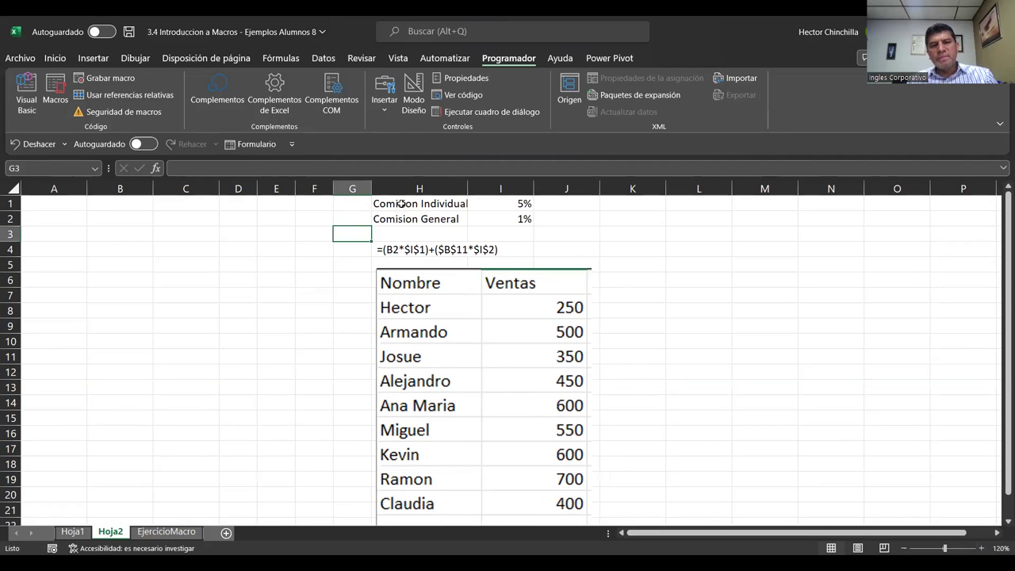
# - Examine the Comision Individual and Comision General rates in the cells above the table picture
pyautogui.click(401, 204)
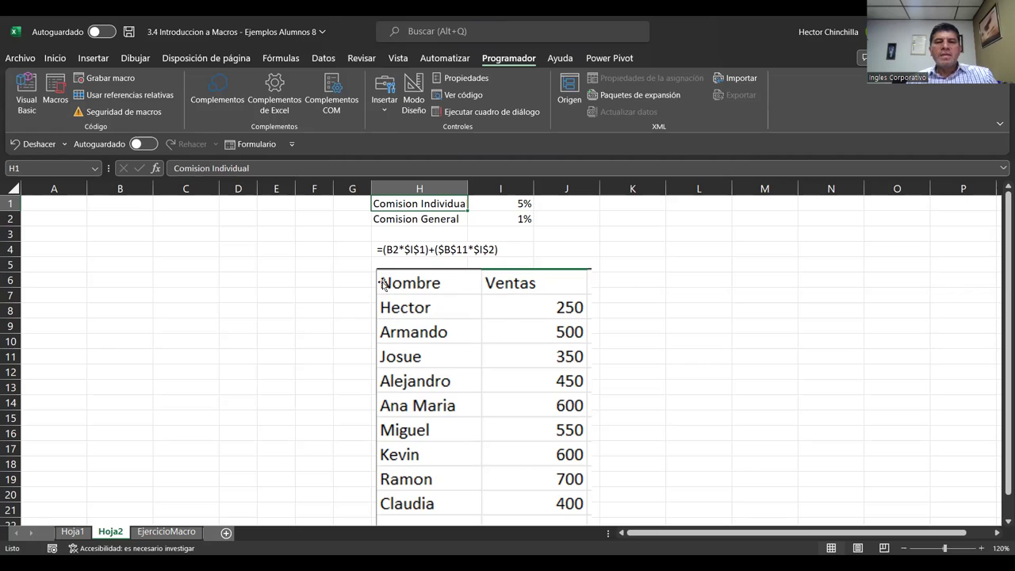
pyautogui.click(498, 205)
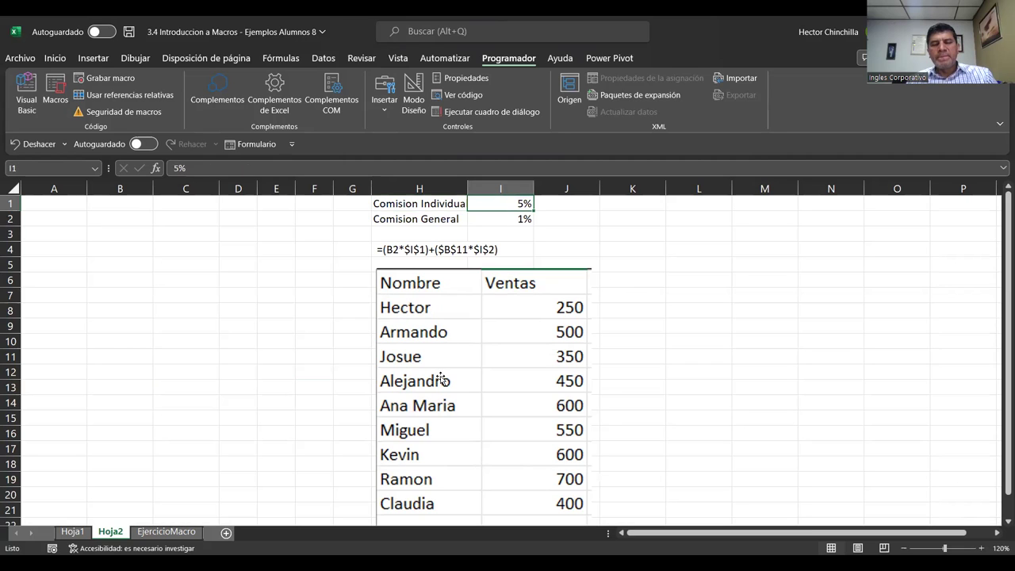
pyautogui.click(493, 223)
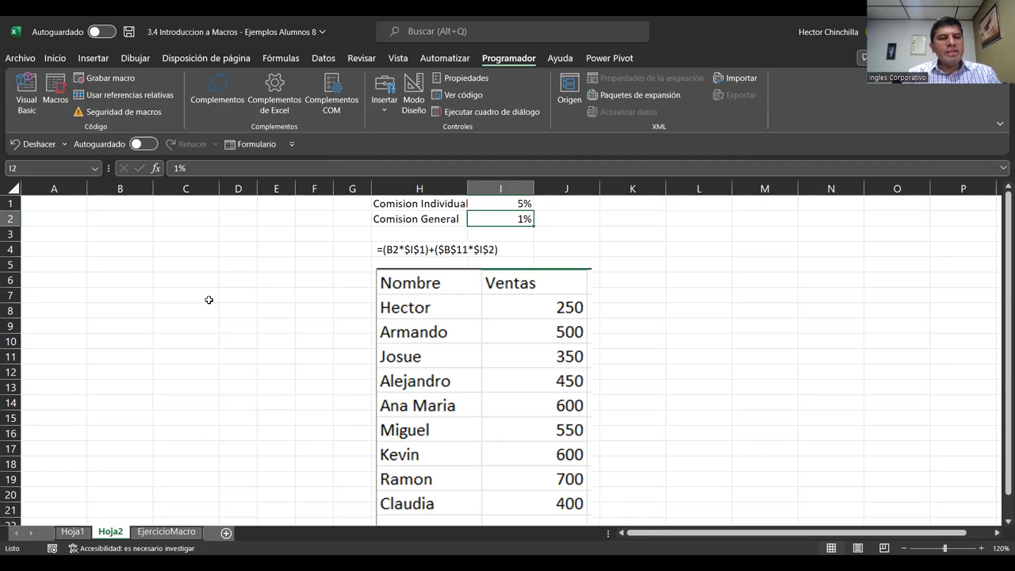
# - Enter the heading "Nombre" in cell A1 of Hoja2 and make it bold
pyautogui.click(68, 250)
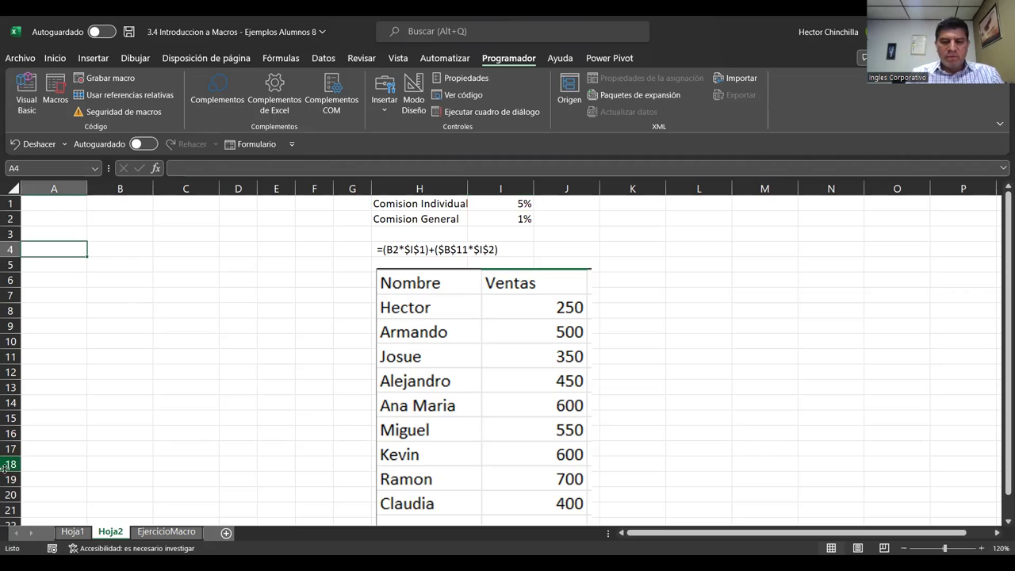
pyautogui.press('Up')
pyautogui.press('Up')
pyautogui.press('Up')
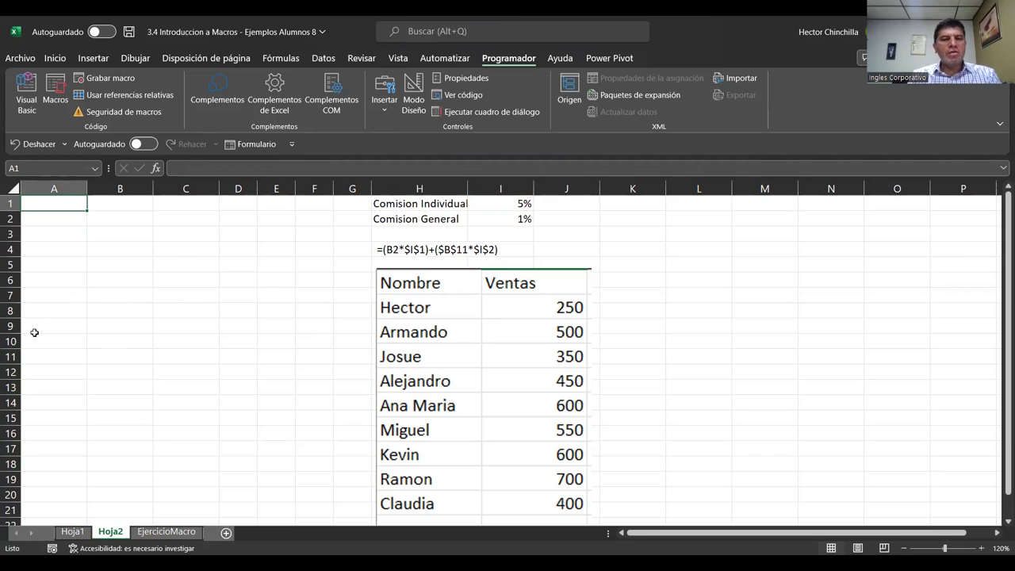
pyautogui.write('Nom')
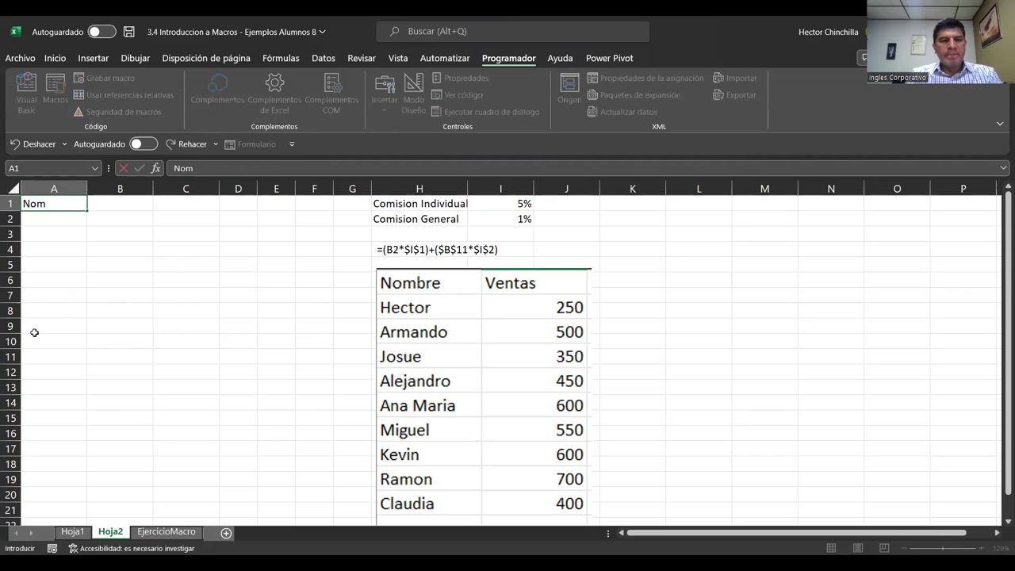
pyautogui.write('bre')
pyautogui.press('Return')
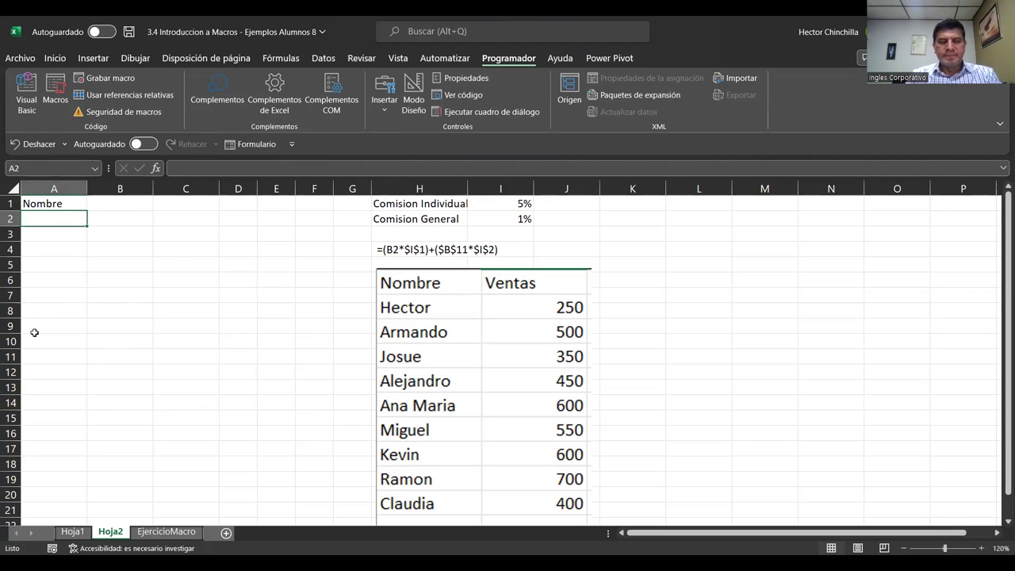
pyautogui.press('Up')
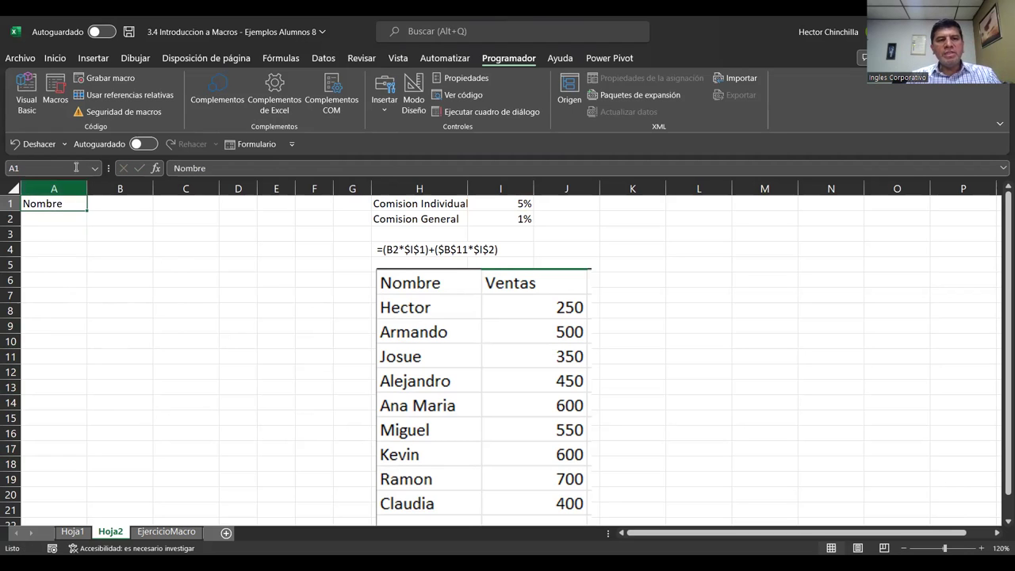
pyautogui.click(55, 58)
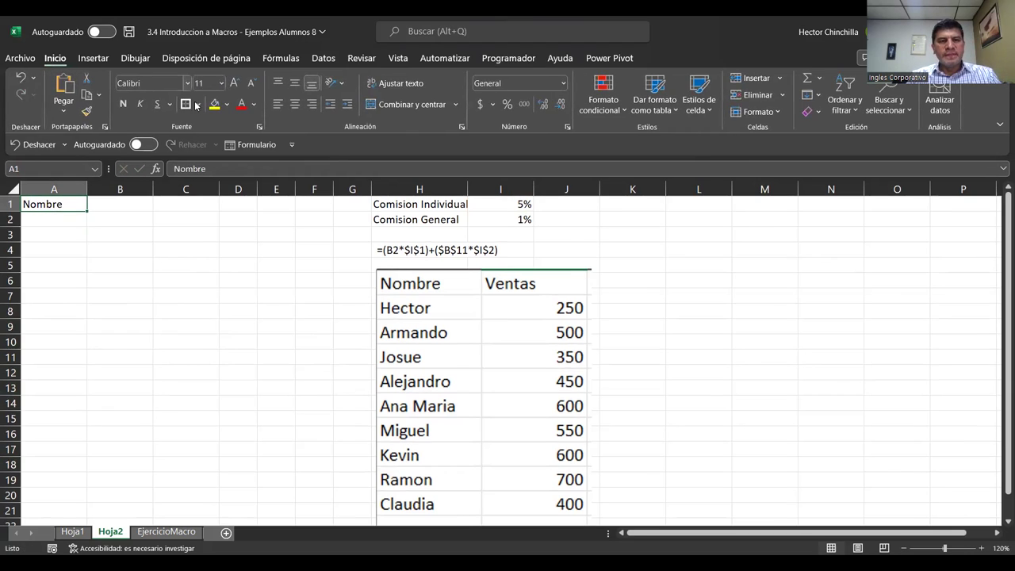
pyautogui.click(123, 104)
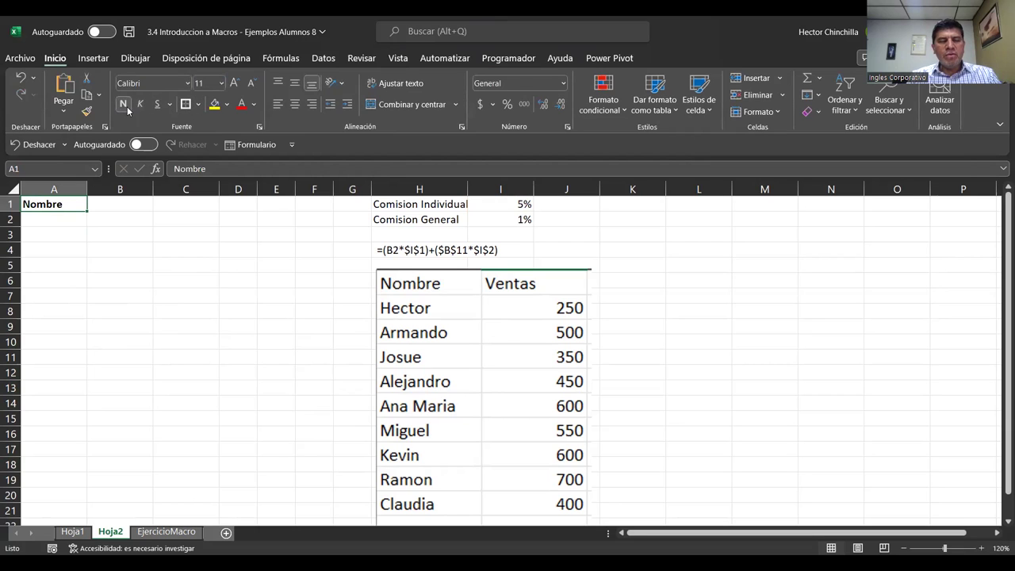
# - Enter the heading "Ventas" in cell B1, beside the Nombre heading
pyautogui.click(113, 246)
pyautogui.press('Up')
pyautogui.press('Up')
pyautogui.press('Up')
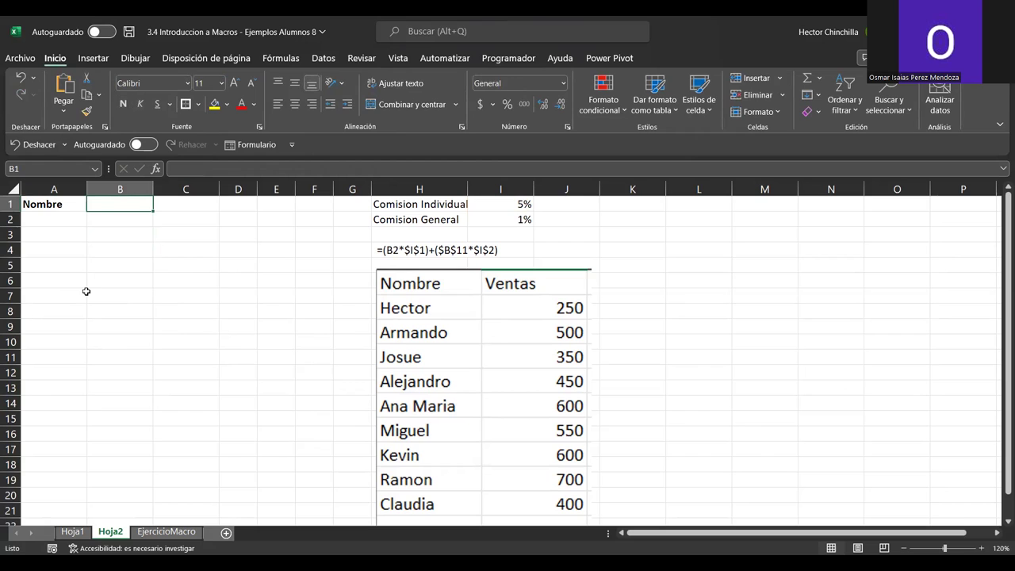
pyautogui.write('Ventas')
pyautogui.press('Return')
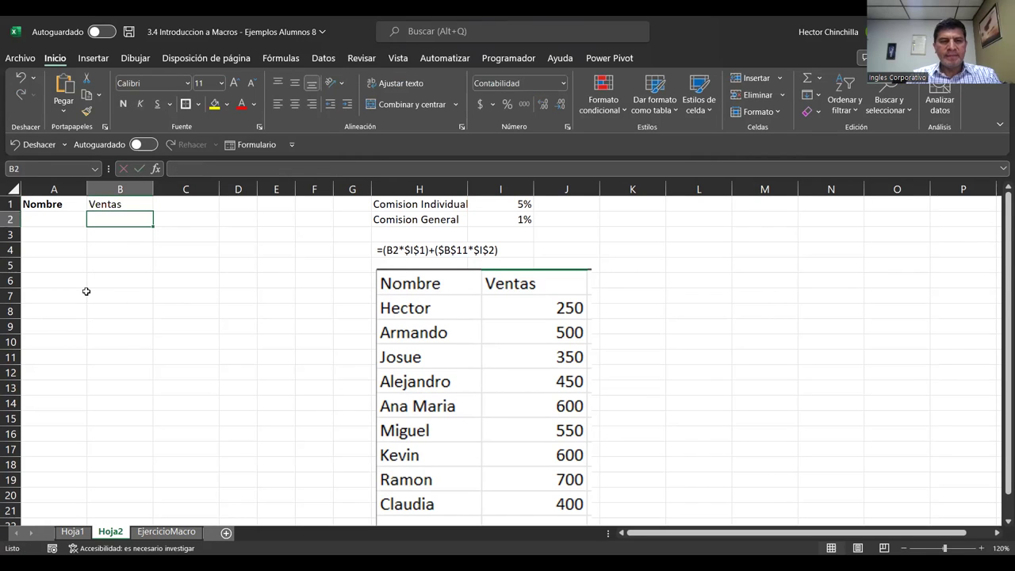
# - Remove the bold formatting from the Nombre heading in cell A1
pyautogui.press('Up')
pyautogui.press('Right')
pyautogui.press('Left')
pyautogui.press('Left')
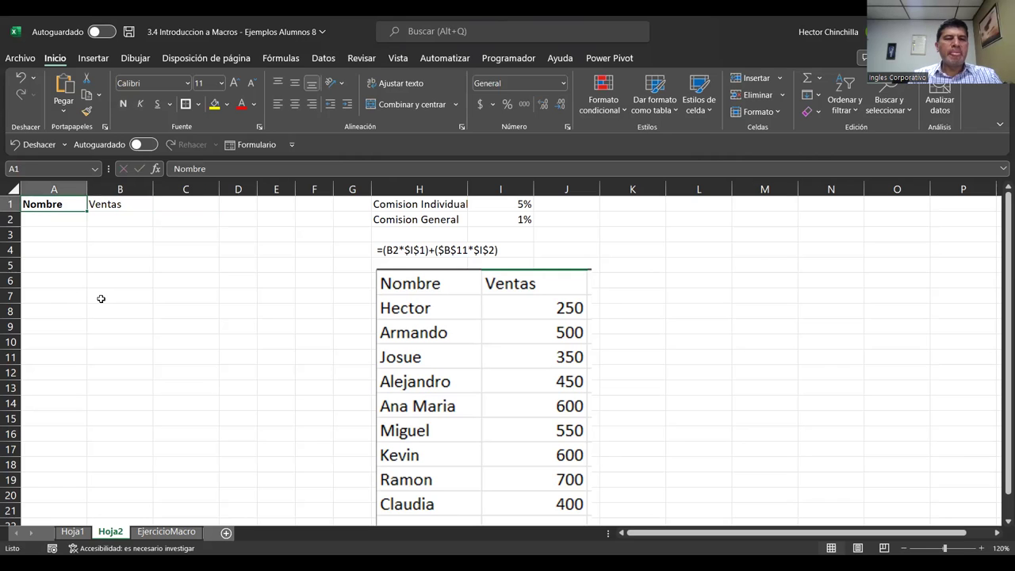
pyautogui.press('Right')
pyautogui.press('Left')
pyautogui.press('Right')
pyautogui.press('Left')
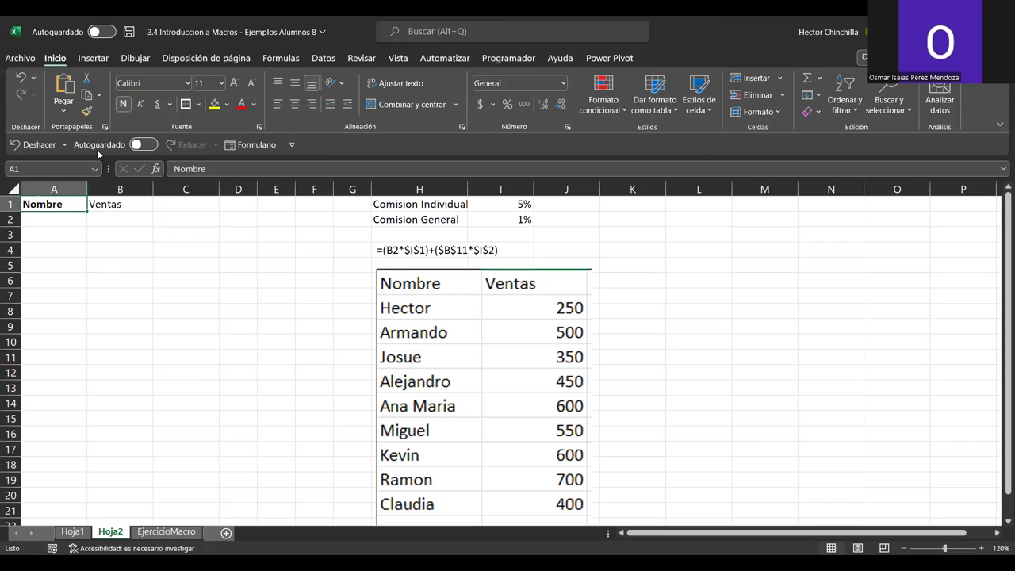
pyautogui.click(123, 104)
pyautogui.click(60, 247)
pyautogui.press('Up')
pyautogui.press('Up')
pyautogui.press('Up')
pyautogui.press('Right')
pyautogui.press('Left')
# - Enter the first four names from the picture in cells A2 to A5, under the Nombre heading
pyautogui.press('Down')
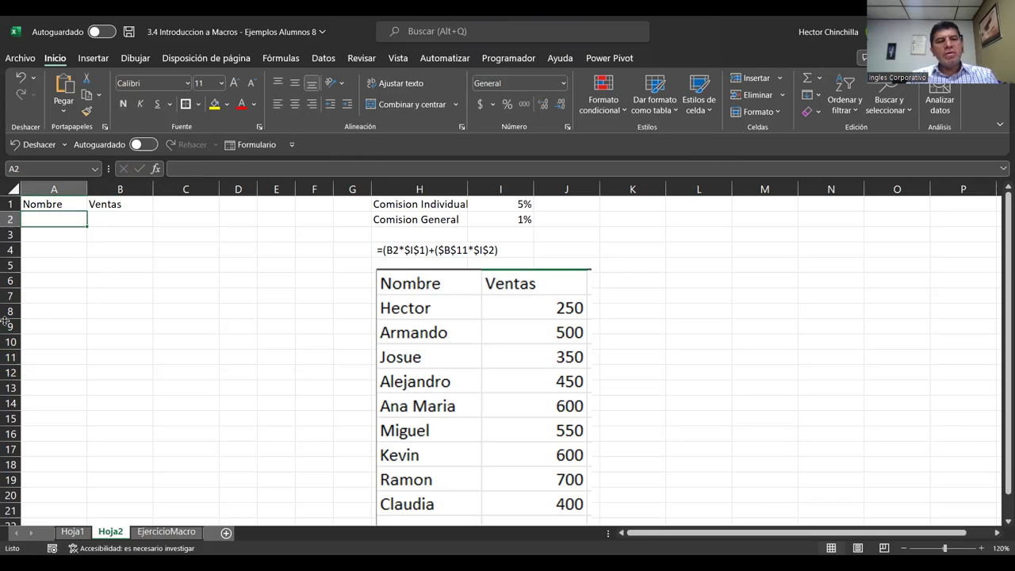
pyautogui.write('Hector')
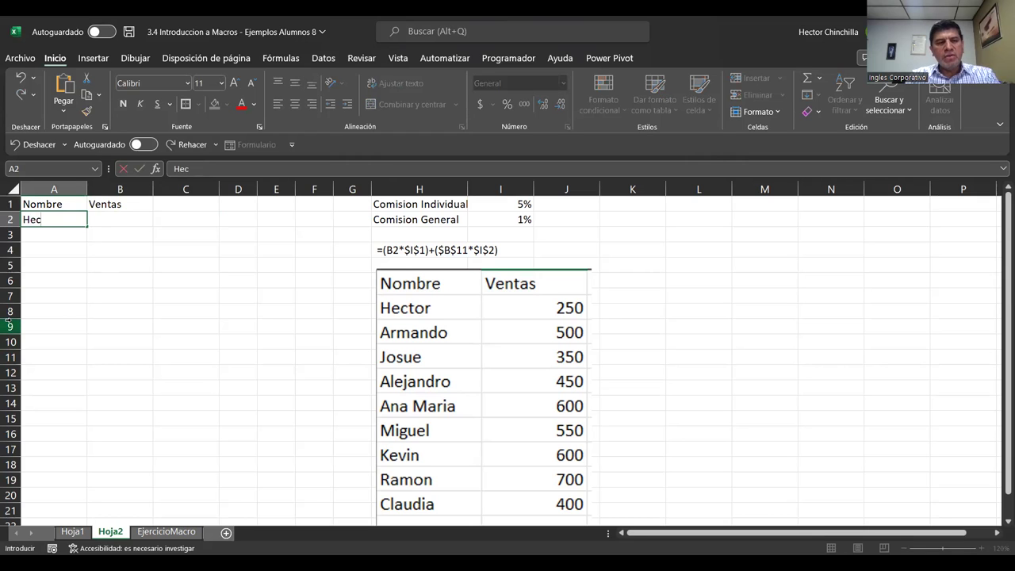
pyautogui.press('Return')
pyautogui.write('Armando')
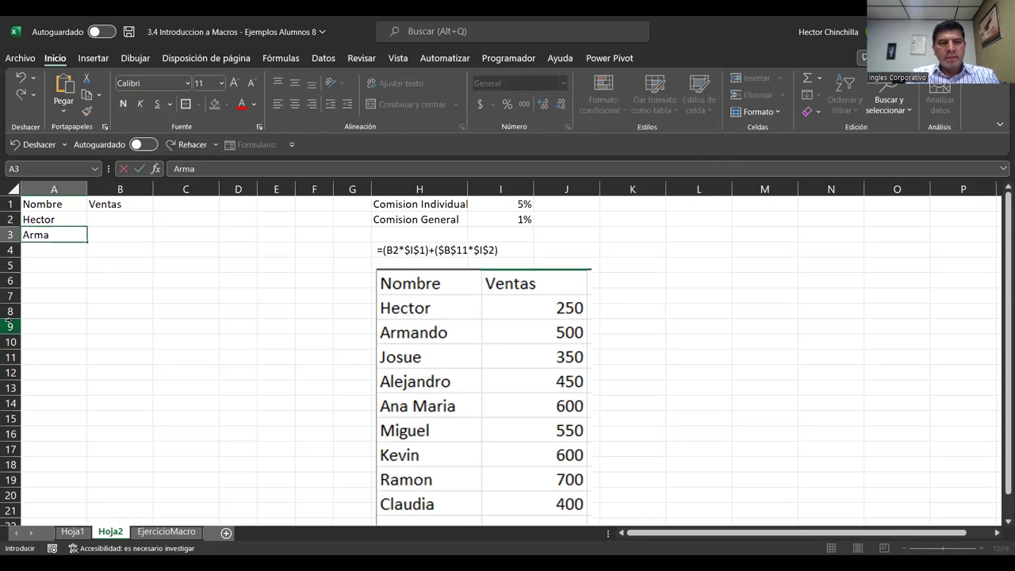
pyautogui.press('Return')
pyautogui.write('Josue')
pyautogui.press('Return')
pyautogui.write('Alejandro')
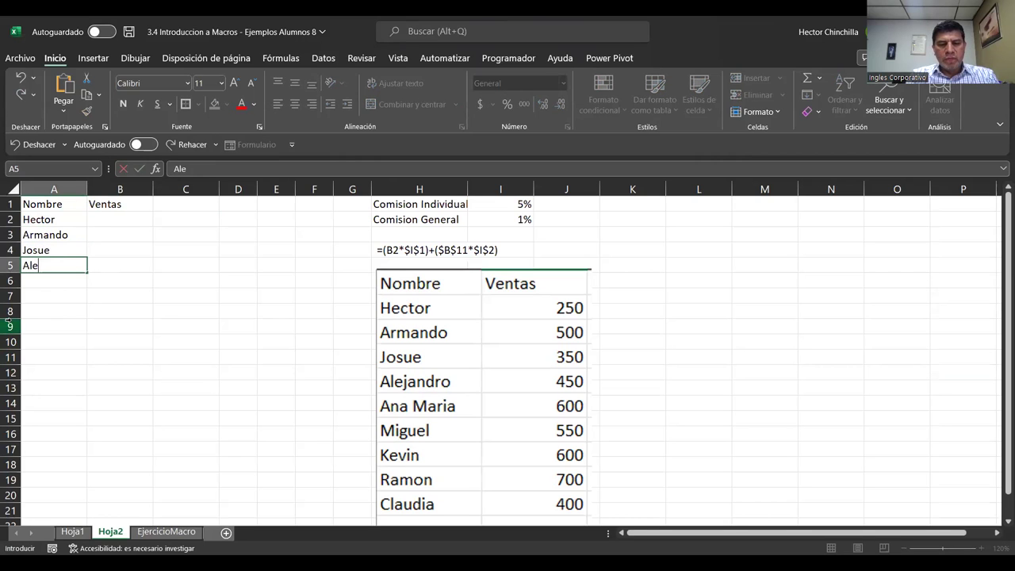
pyautogui.press('Return')
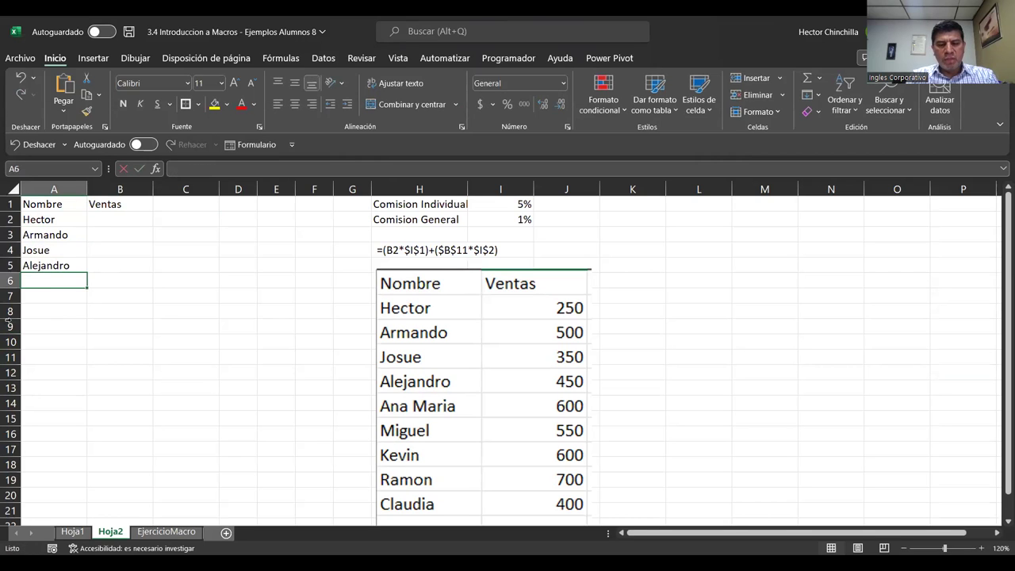
# - Enter the remaining five names from the picture in cells A6 to A10, in the same order
pyautogui.write('Ana Maria')
pyautogui.press('Return')
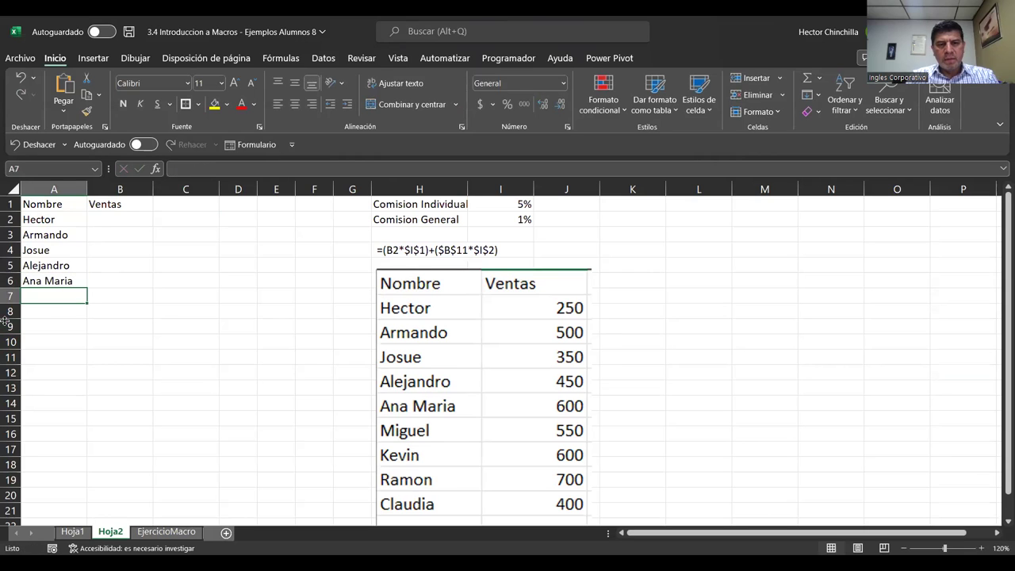
pyautogui.write('Miguel')
pyautogui.press('Return')
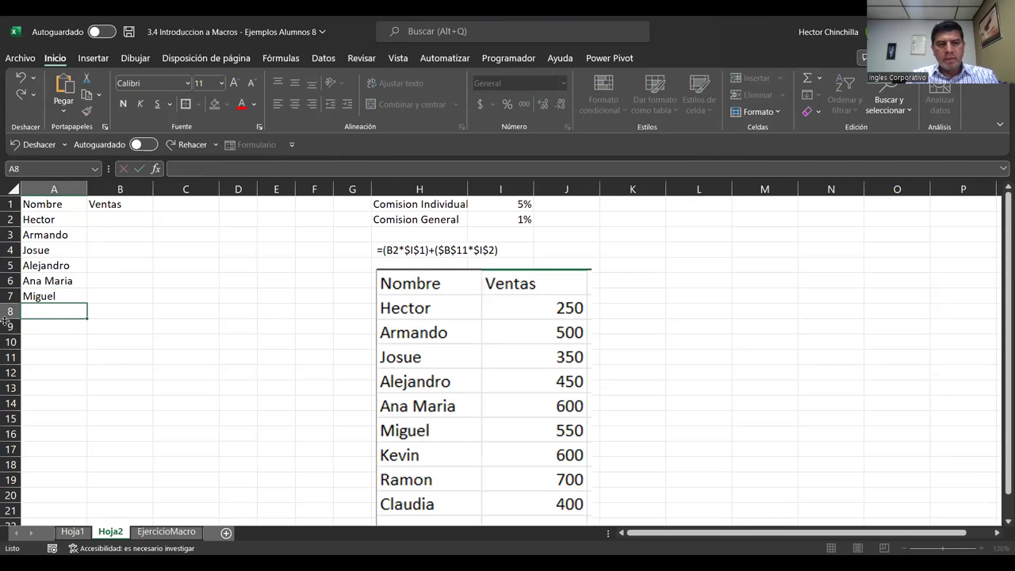
pyautogui.write('Kevin')
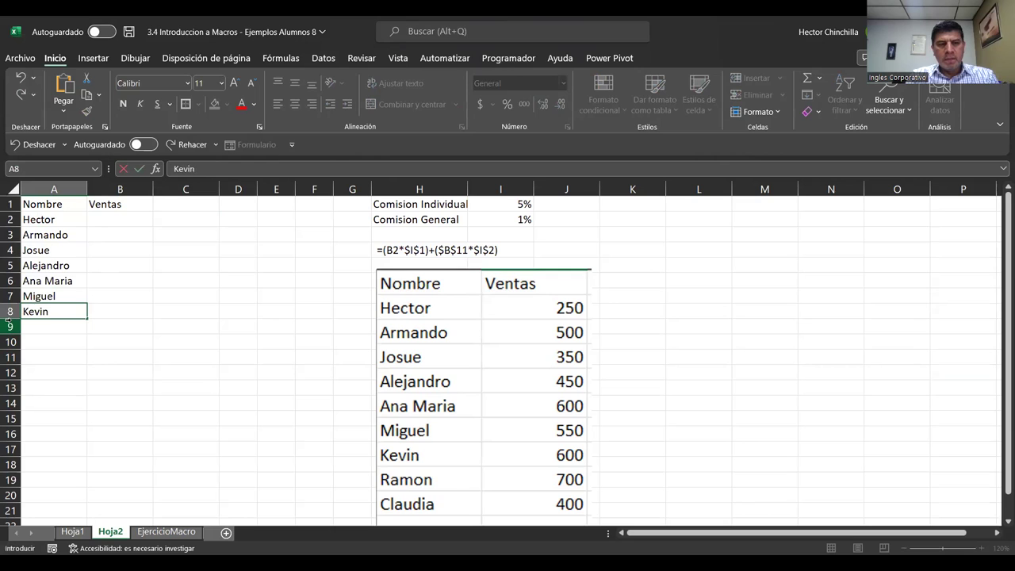
pyautogui.press('Return')
pyautogui.write('Ramon')
pyautogui.press('Return')
pyautogui.write('Claudai')
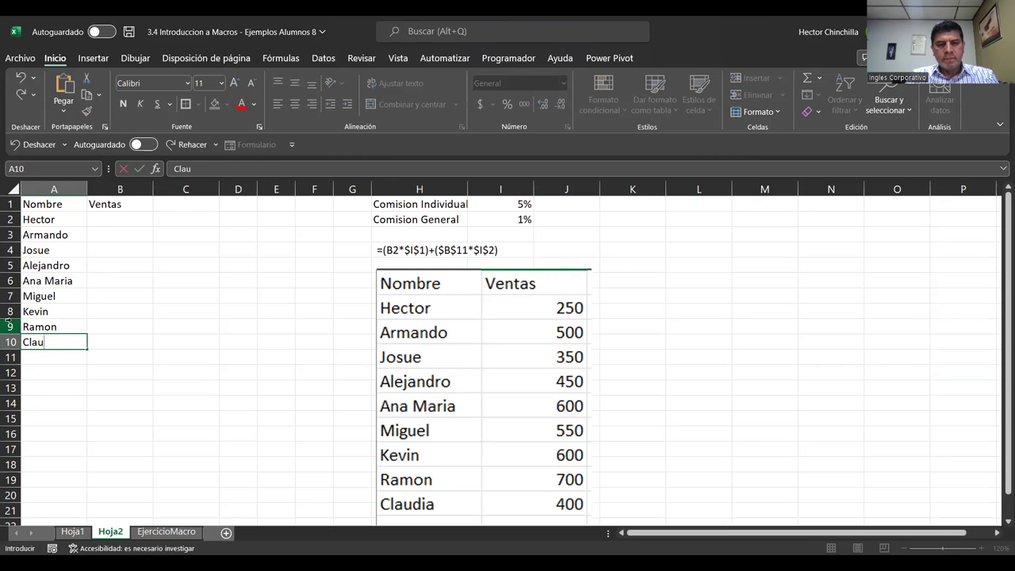
pyautogui.press('BackSpace')
pyautogui.press('BackSpace')
pyautogui.write('ia')
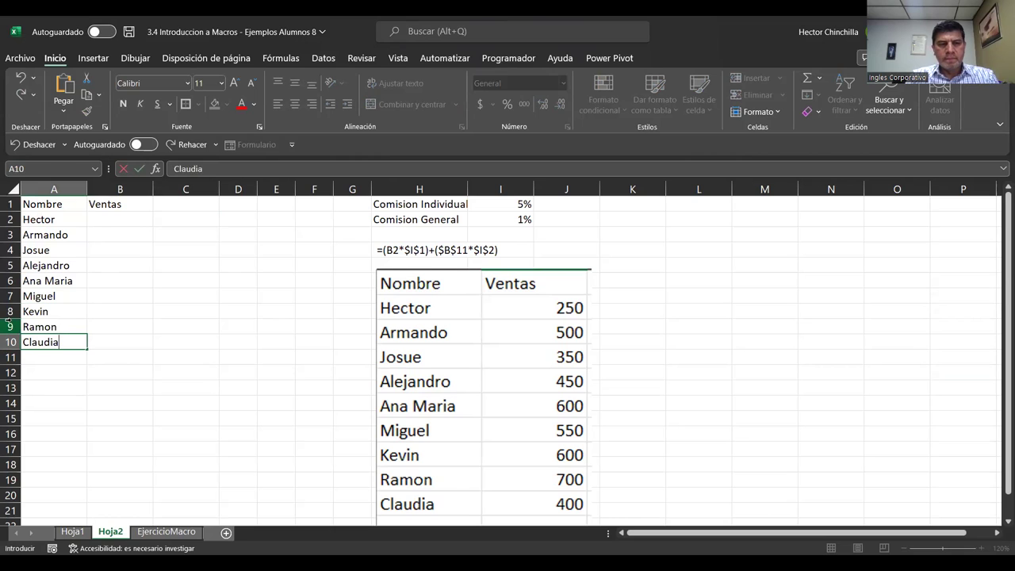
pyautogui.press('Return')
# - Review the names entered in column A against the names in the picture
pyautogui.press('Up')
pyautogui.press('Up')
pyautogui.press('Up')
pyautogui.press('Up')
pyautogui.press('Up')
pyautogui.press('Up')
pyautogui.press('Up')
pyautogui.press('Up')
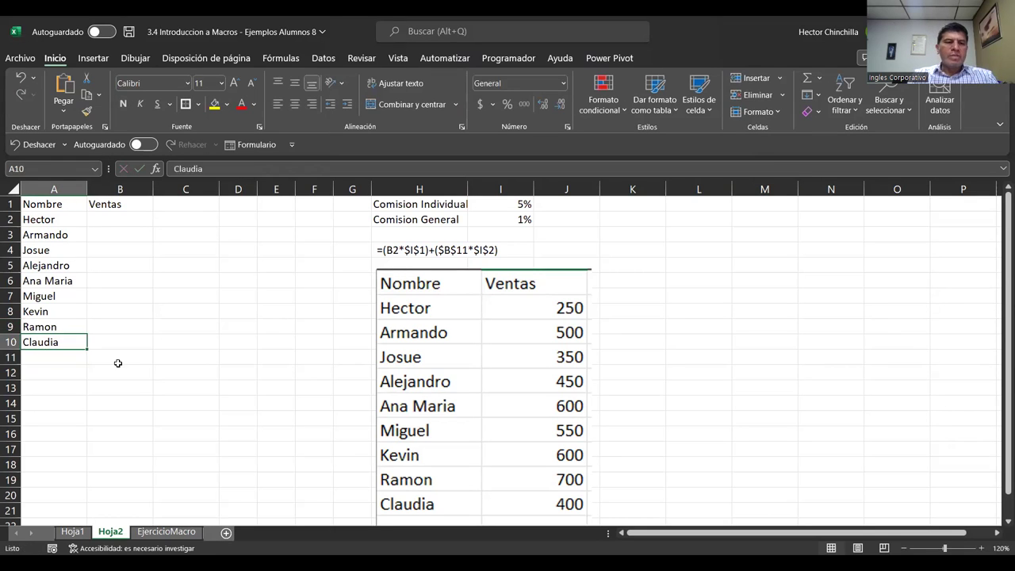
pyautogui.press('Up')
pyautogui.press('Up')
pyautogui.press('Down')
pyautogui.press('Down')
pyautogui.press('Down')
pyautogui.press('Down')
pyautogui.press('Down')
pyautogui.press('Down')
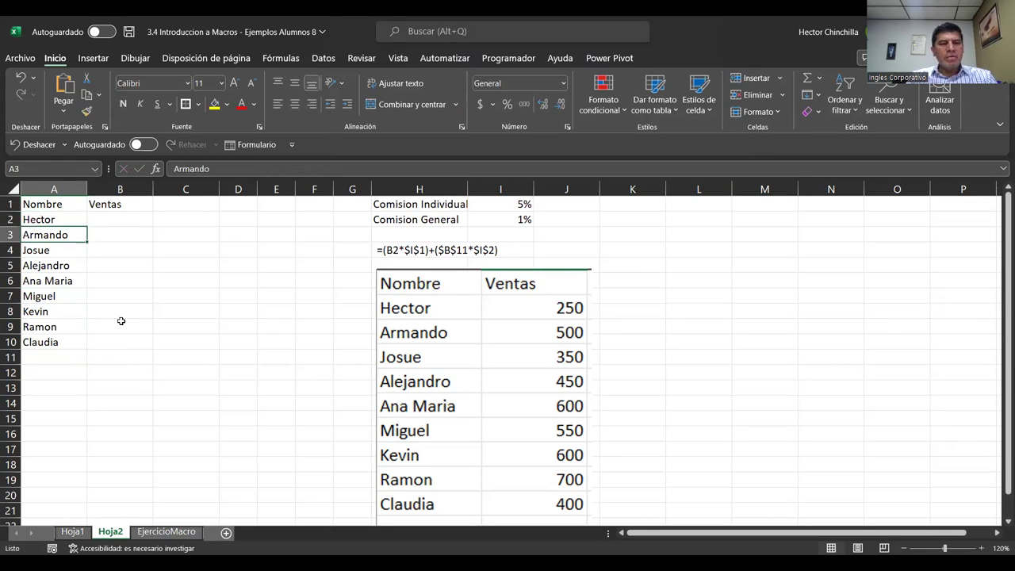
pyautogui.press('Up')
pyautogui.press('Up')
pyautogui.press('Up')
pyautogui.press('Up')
pyautogui.press('Up')
pyautogui.press('Up')
# - Enter the first two sales amounts, 250 and 500, in cells B2 and B3 under Ventas
pyautogui.press('Right')
pyautogui.press('Down')
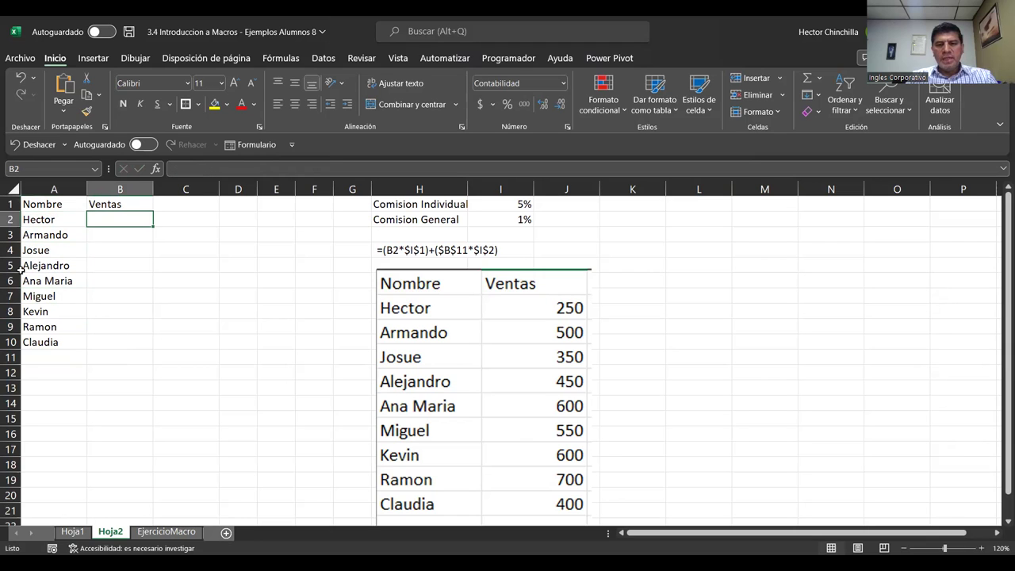
pyautogui.write('250')
pyautogui.press('Return')
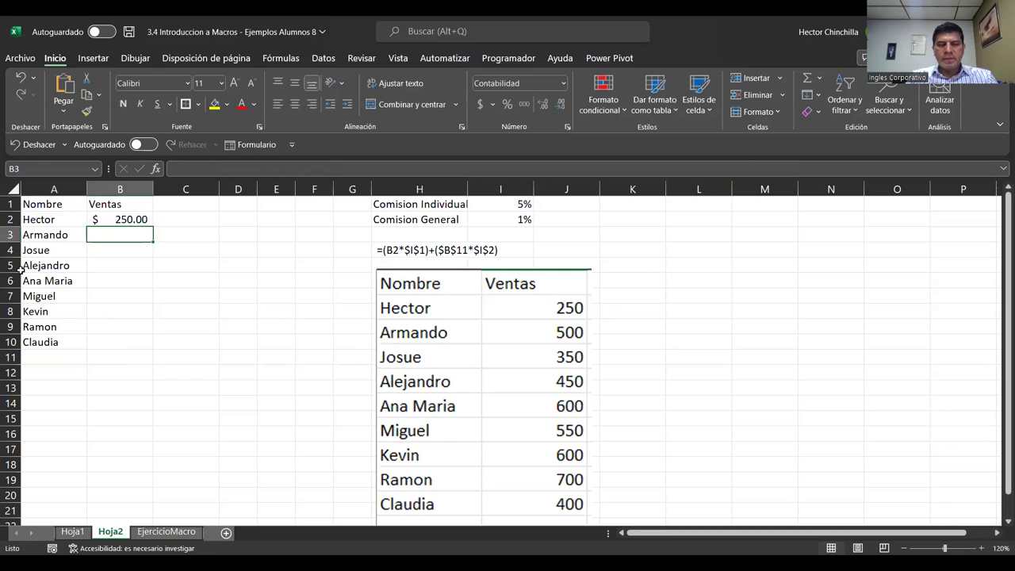
pyautogui.write('500')
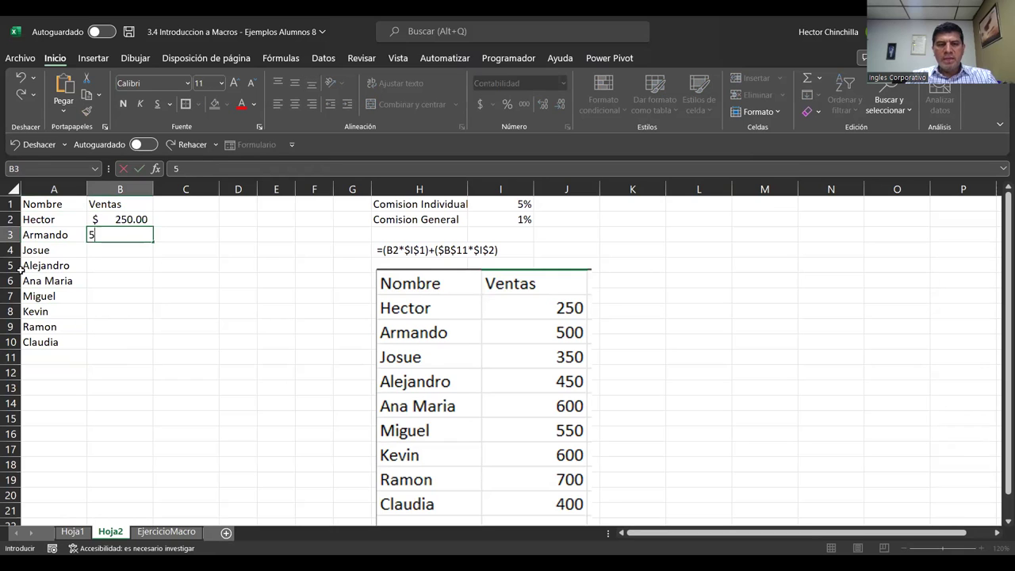
pyautogui.press('Return')
# - Clear the formats of the Ventas cells B2 to B10, keeping their contents
pyautogui.press('Up')
pyautogui.press('Up')
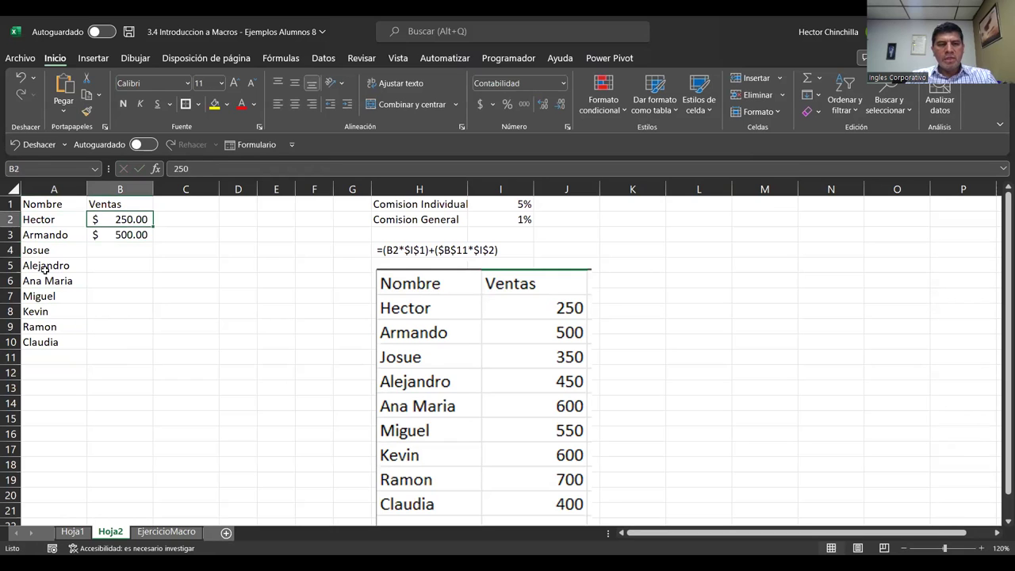
pyautogui.hotkey('shift', 'Down')
pyautogui.hotkey('shift', 'Down')
pyautogui.hotkey('shift', 'Down')
pyautogui.hotkey('shift', 'Down')
pyautogui.hotkey('shift', 'Down')
pyautogui.hotkey('shift', 'Down')
pyautogui.hotkey('shift', 'Down')
pyautogui.hotkey('shift', 'Down')
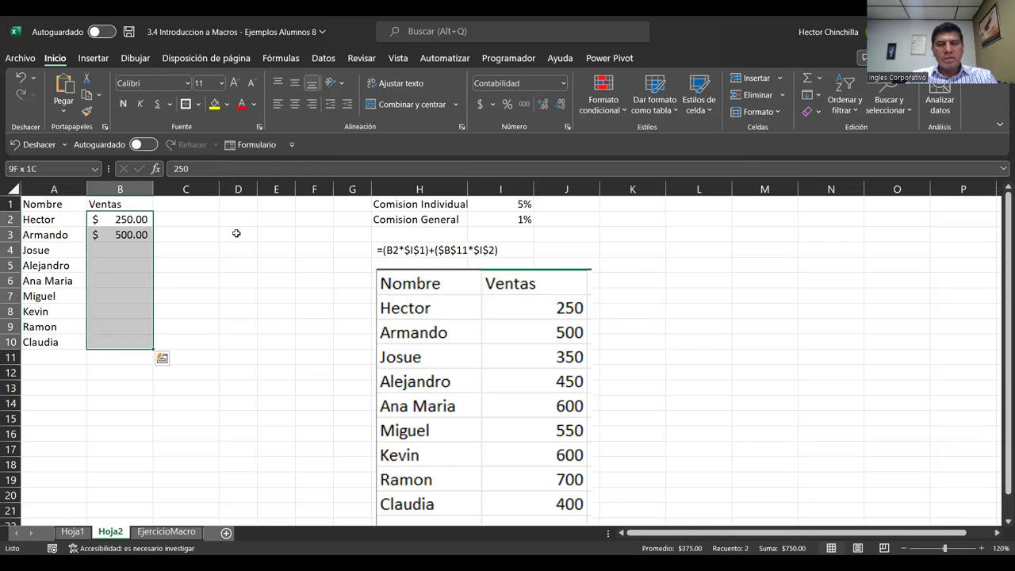
pyautogui.click(817, 113)
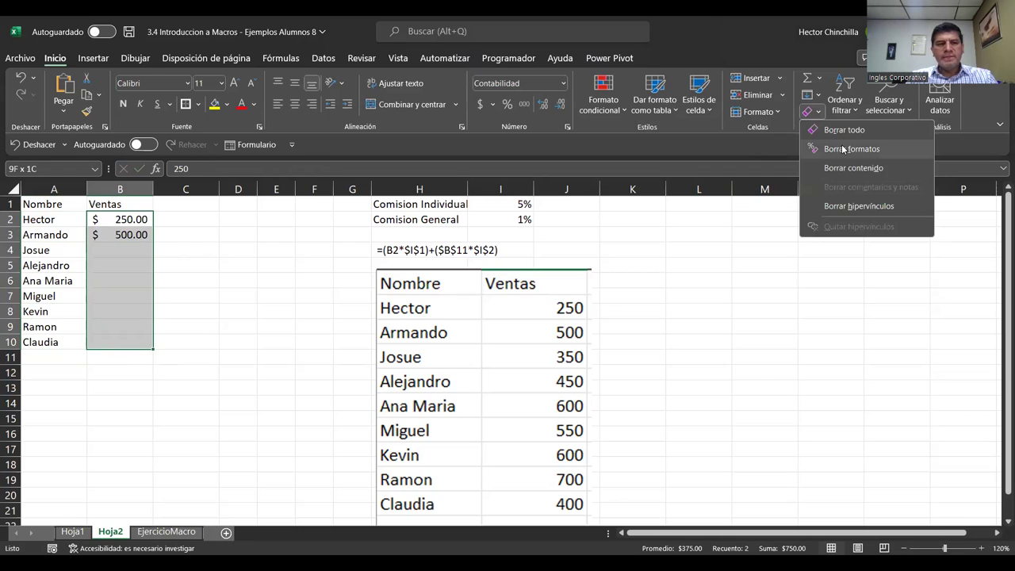
pyautogui.click(843, 149)
pyautogui.press('Down')
pyautogui.press('Down')
pyautogui.press('Down')
pyautogui.press('Up')
pyautogui.press('Up')
pyautogui.press('Up')
# - Enter the sales amounts 350, 450 and 600 in cells B4 to B6
pyautogui.press('Down')
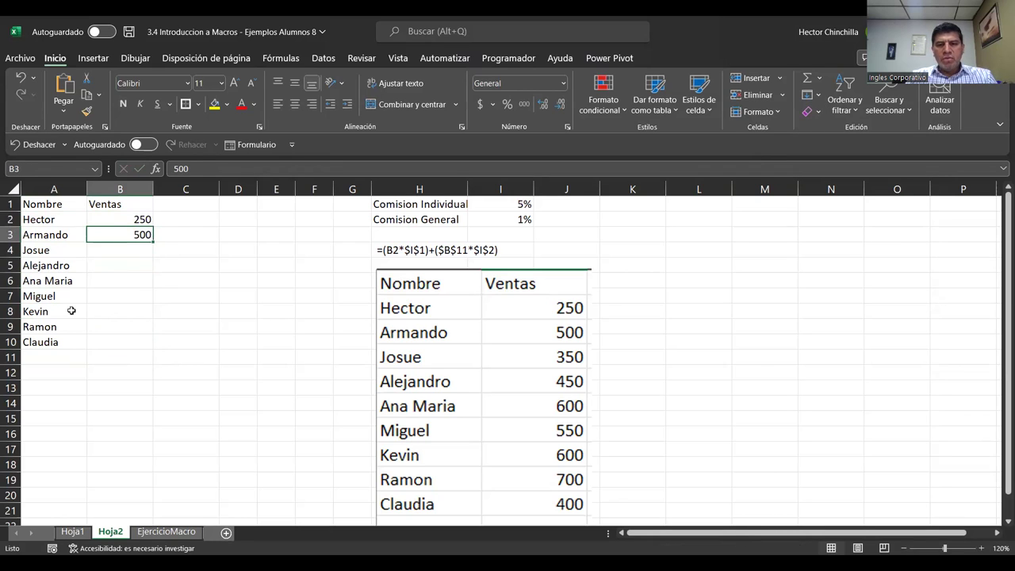
pyautogui.press('Down')
pyautogui.write('350')
pyautogui.press('Return')
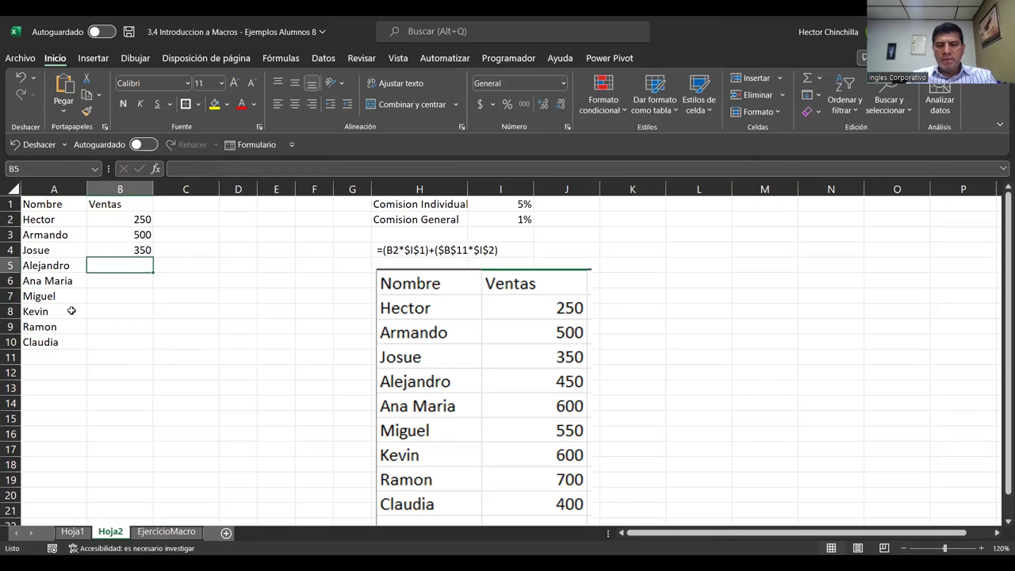
pyautogui.write('450')
pyautogui.press('Return')
pyautogui.write('600')
pyautogui.press('Return')
# - Enter the last four sales amounts, 550, 600, 700 and 400, in cells B7 to B10
pyautogui.write('550600')
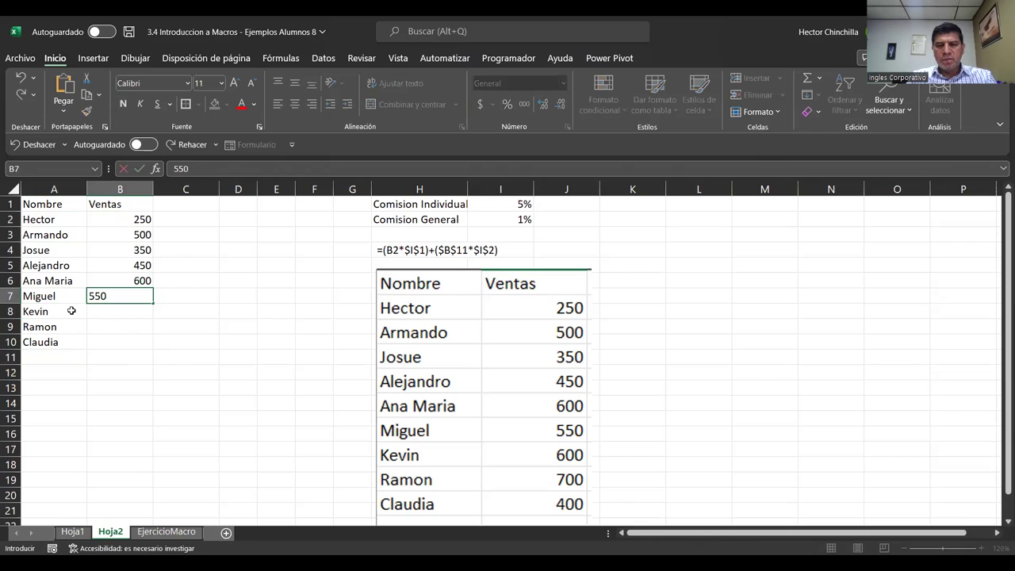
pyautogui.press('BackSpace')
pyautogui.press('BackSpace')
pyautogui.press('BackSpace')
pyautogui.press('BackSpace')
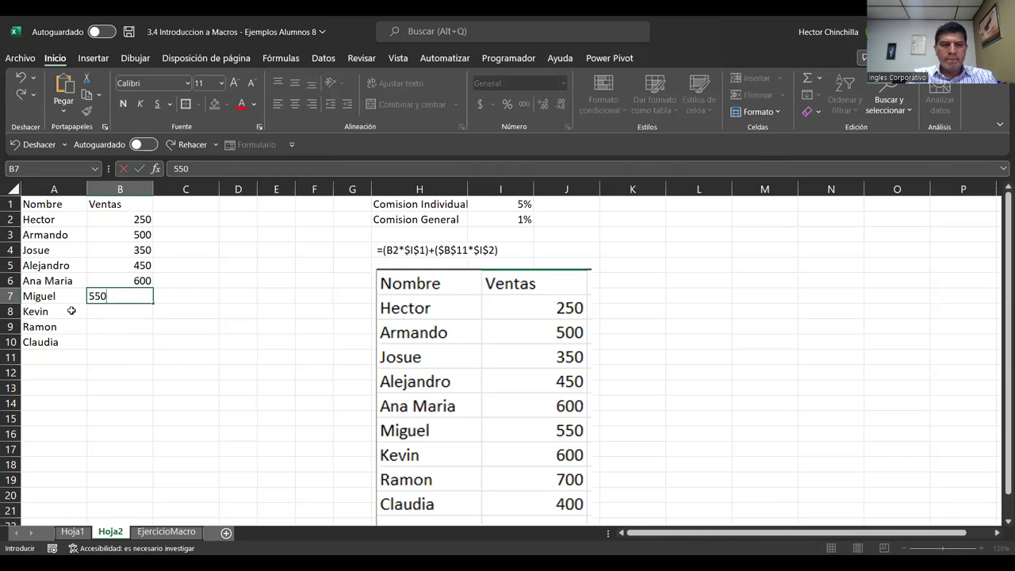
pyautogui.write('0')
pyautogui.press('Return')
pyautogui.write('600')
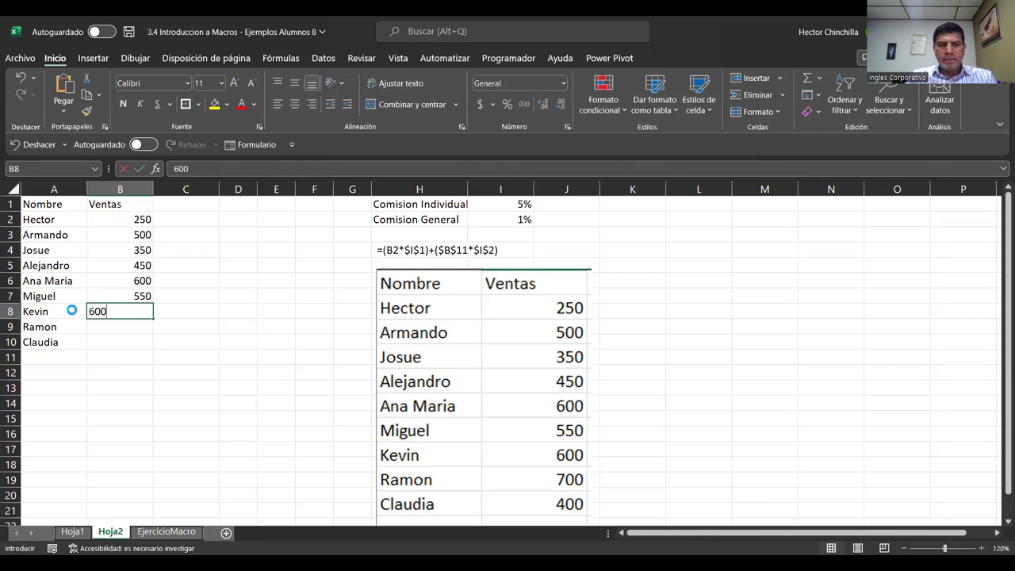
pyautogui.press('Return')
pyautogui.write('700')
pyautogui.press('Return')
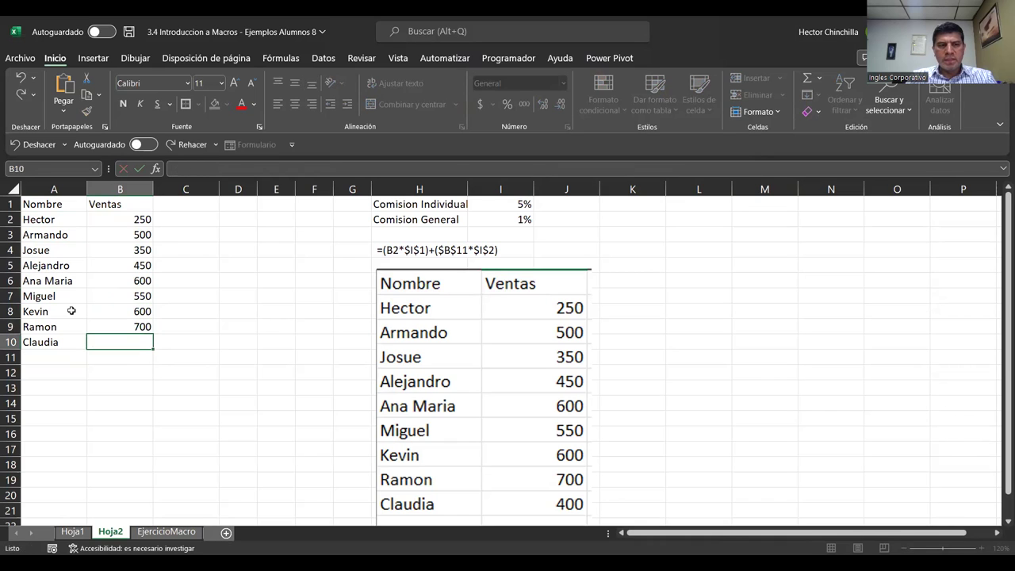
pyautogui.write('400')
pyautogui.press('Return')
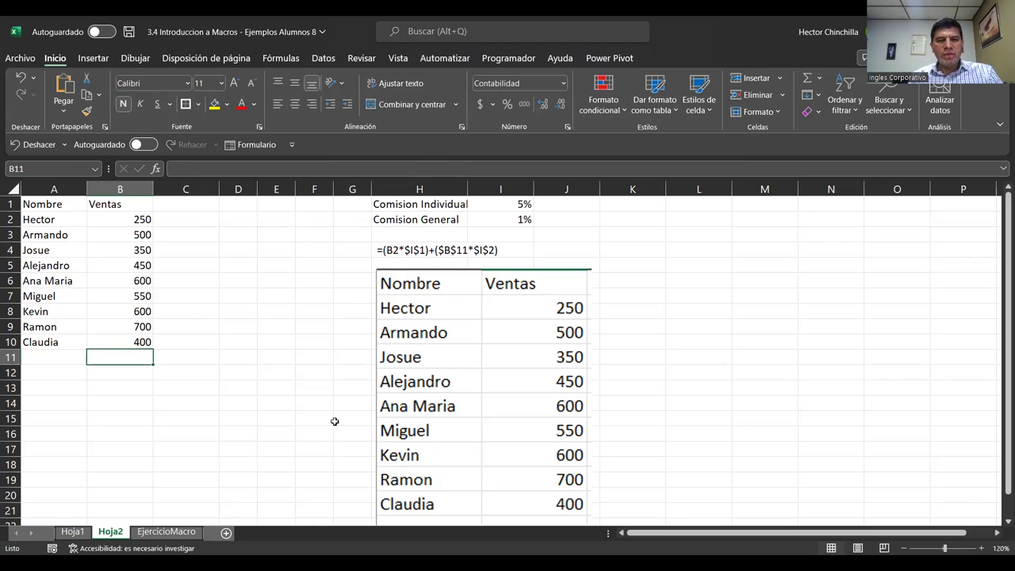
# - Enter the heading "Comision" in cell C1, beside the Ventas heading
pyautogui.click(182, 205)
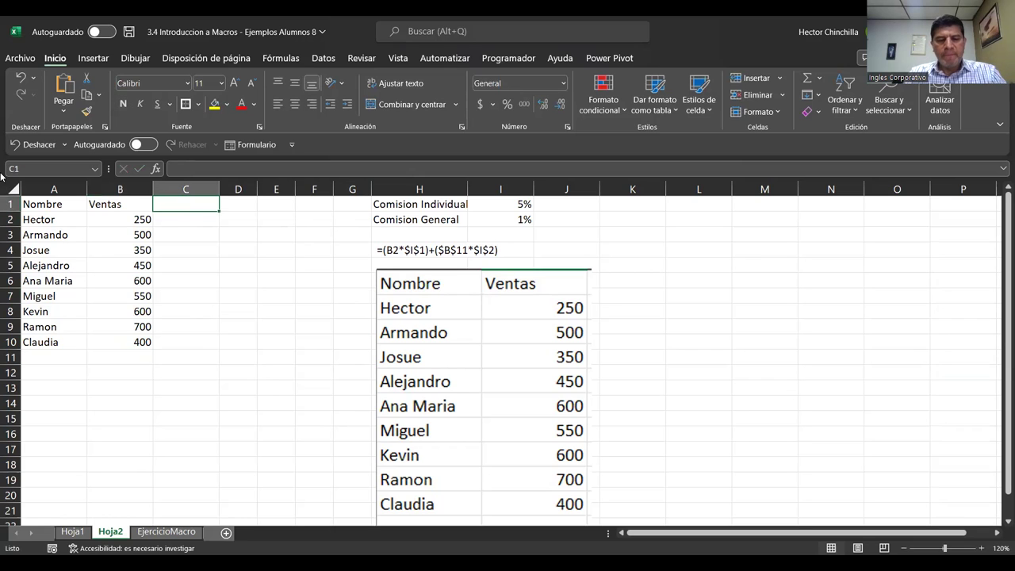
pyautogui.write('Comision')
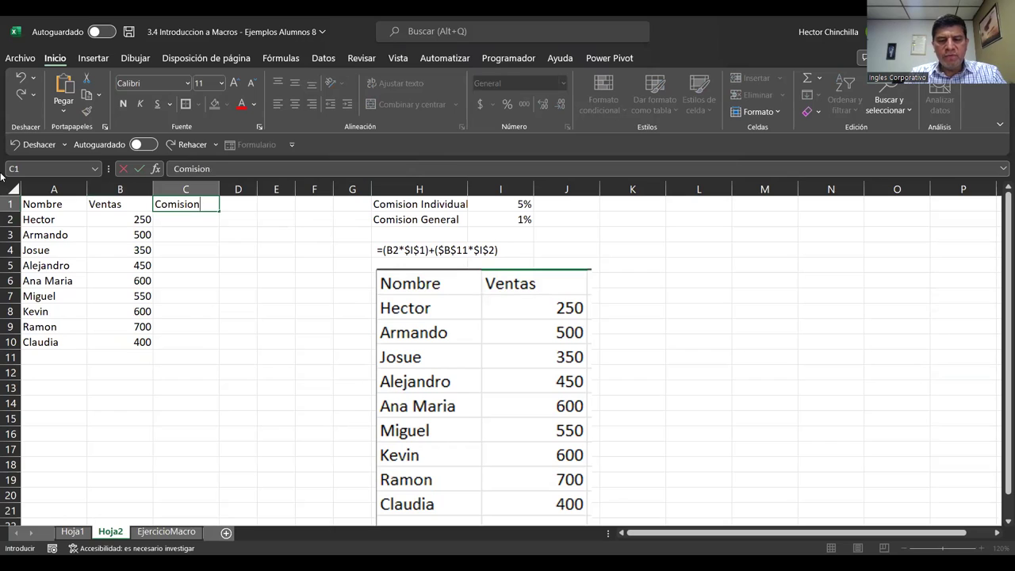
pyautogui.press('Return')
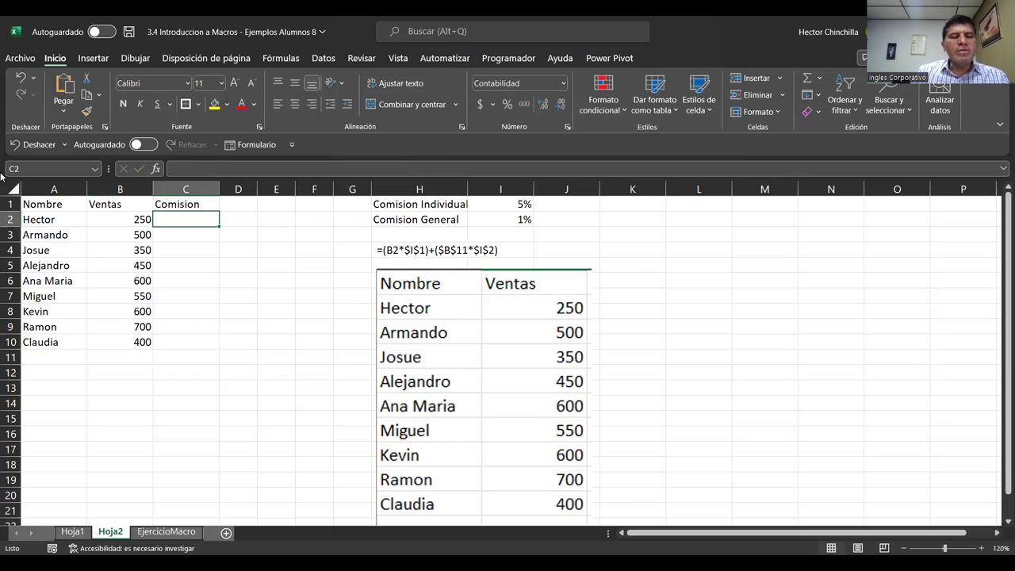
pyautogui.press('Up')
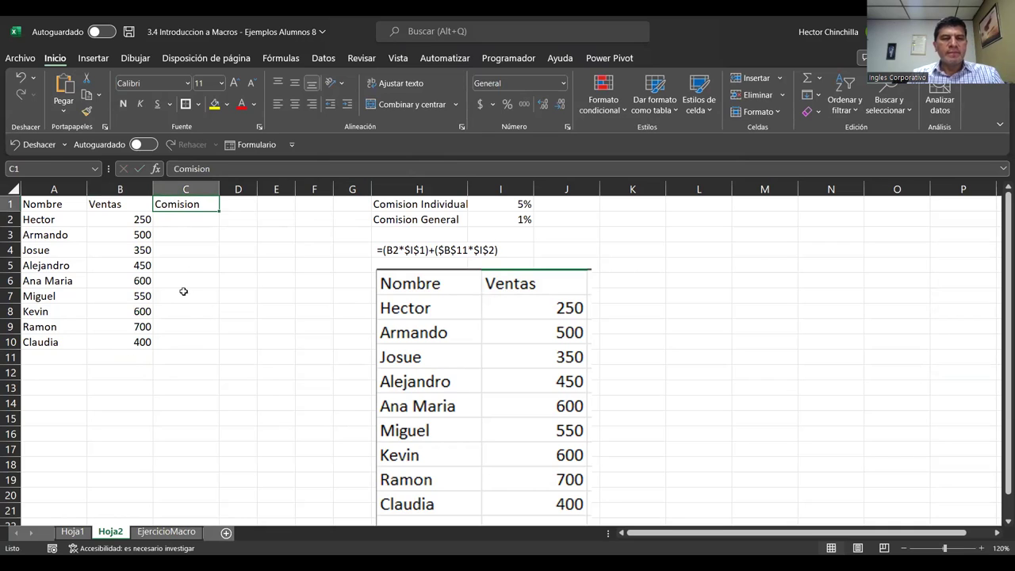
# - Look over the cells under the Comision heading, C2 to C10, alongside the sales amounts
pyautogui.click(164, 340)
pyautogui.press('Up')
pyautogui.press('Up')
pyautogui.press('Up')
pyautogui.press('Up')
pyautogui.press('Up')
pyautogui.press('Up')
pyautogui.press('Up')
pyautogui.press('Up')
pyautogui.press('Down')
pyautogui.press('Down')
pyautogui.press('Up')
pyautogui.press('Up')
pyautogui.press('Down')
pyautogui.press('Up')
pyautogui.press('Down')
pyautogui.press('Up')
pyautogui.press('Down')
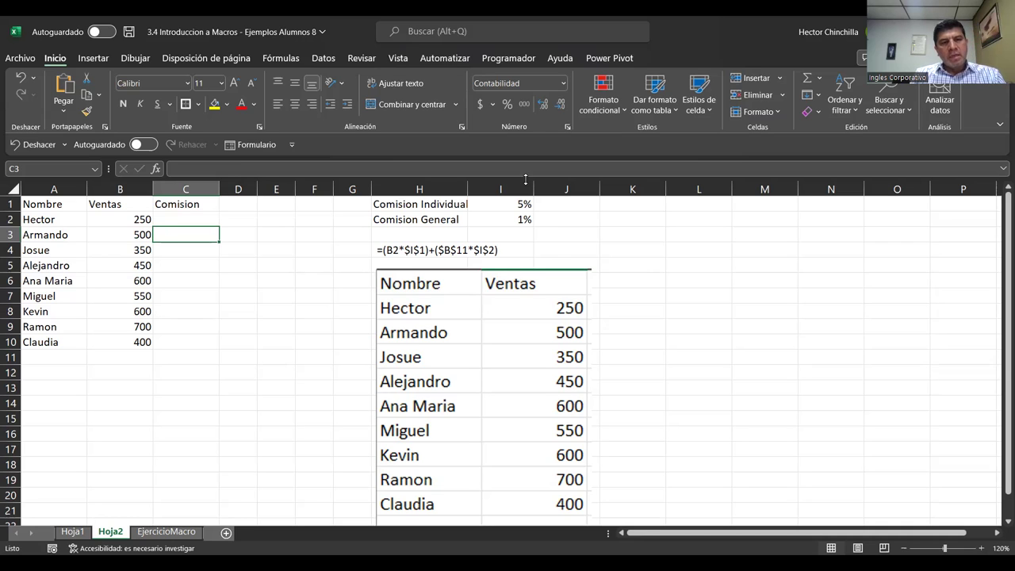
pyautogui.press('Up')
pyautogui.press('Down')
pyautogui.press('Up')
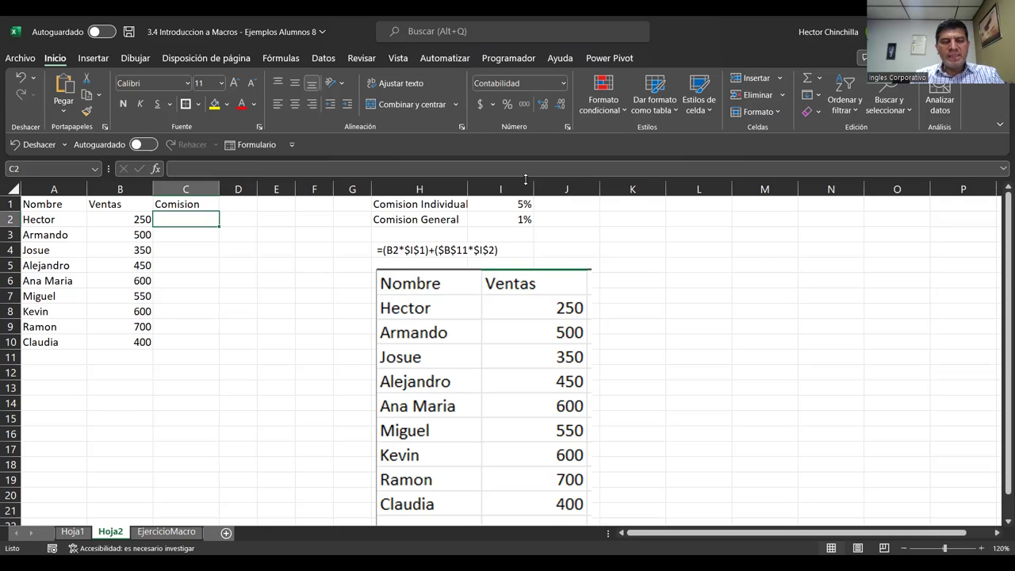
# - Examine the Comision Individual rate in cell I1 and the Comision General rate in cell I2
pyautogui.press('Up')
pyautogui.press('Right')
pyautogui.press('Right')
pyautogui.press('Right')
pyautogui.press('Right')
pyautogui.press('Right')
pyautogui.press('Right')
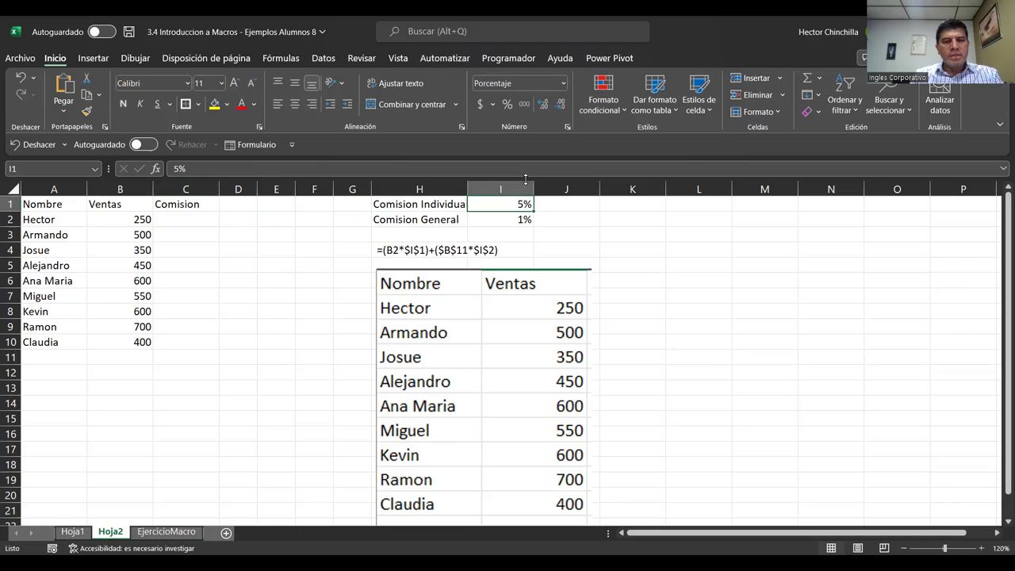
pyautogui.press('Down')
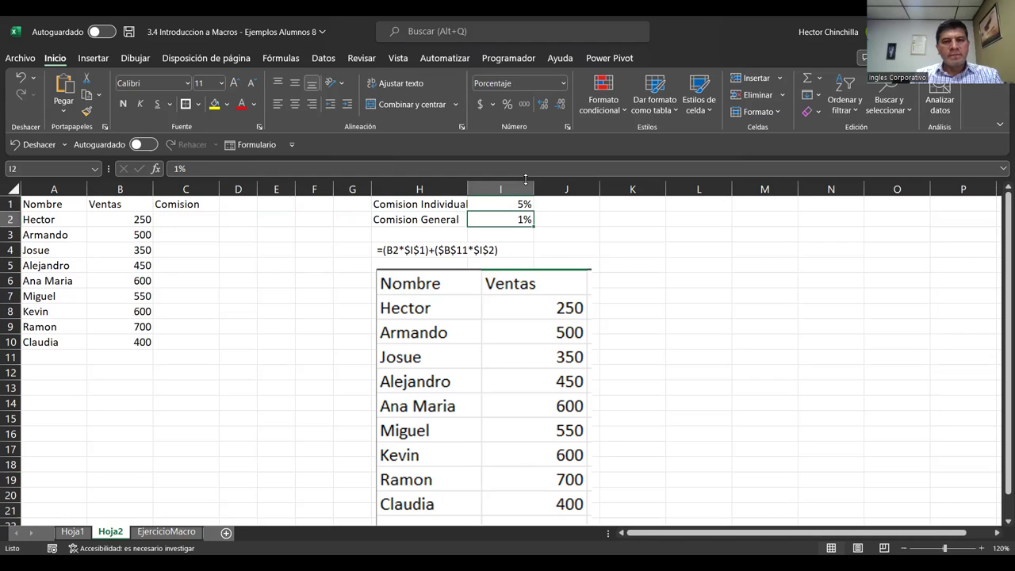
# - Review the empty Comision cells beside each salesperson's sales amount, from C2 down to C10
pyautogui.press('Left')
pyautogui.press('Left')
pyautogui.press('Left')
pyautogui.press('Left')
pyautogui.press('Left')
pyautogui.press('Left')
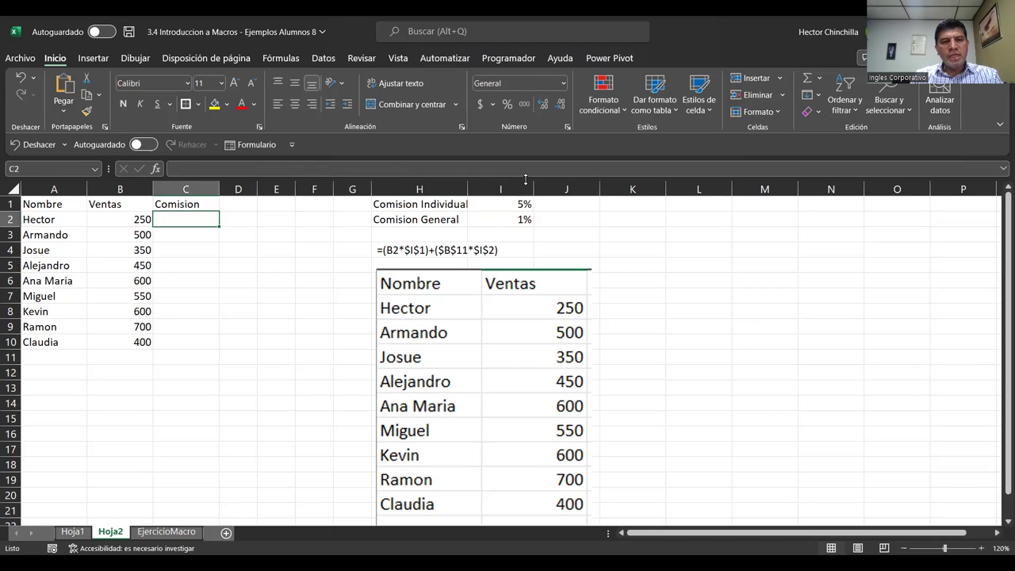
pyautogui.press('Down')
pyautogui.press('Down')
pyautogui.press('Down')
pyautogui.press('Down')
pyautogui.press('Down')
pyautogui.press('Down')
pyautogui.press('Down')
pyautogui.press('Down')
pyautogui.press('Down')
pyautogui.press('Up')
pyautogui.press('Up')
pyautogui.press('Up')
pyautogui.press('Up')
pyautogui.press('Up')
pyautogui.press('Up')
pyautogui.press('Up')
pyautogui.press('Up')
pyautogui.press('Up')
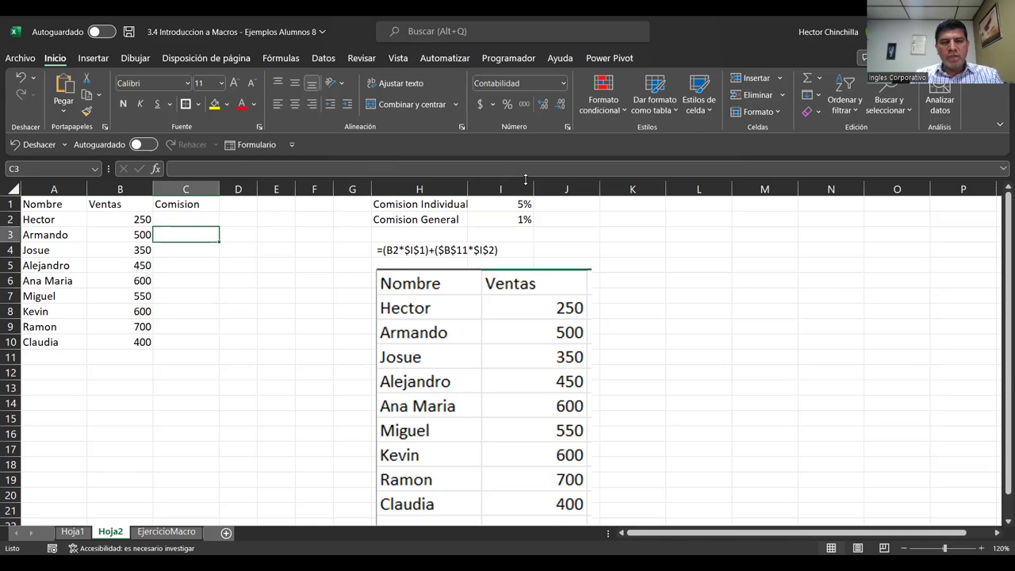
pyautogui.press('Down')
pyautogui.press('Up')
pyautogui.press('Down')
pyautogui.press('Up')
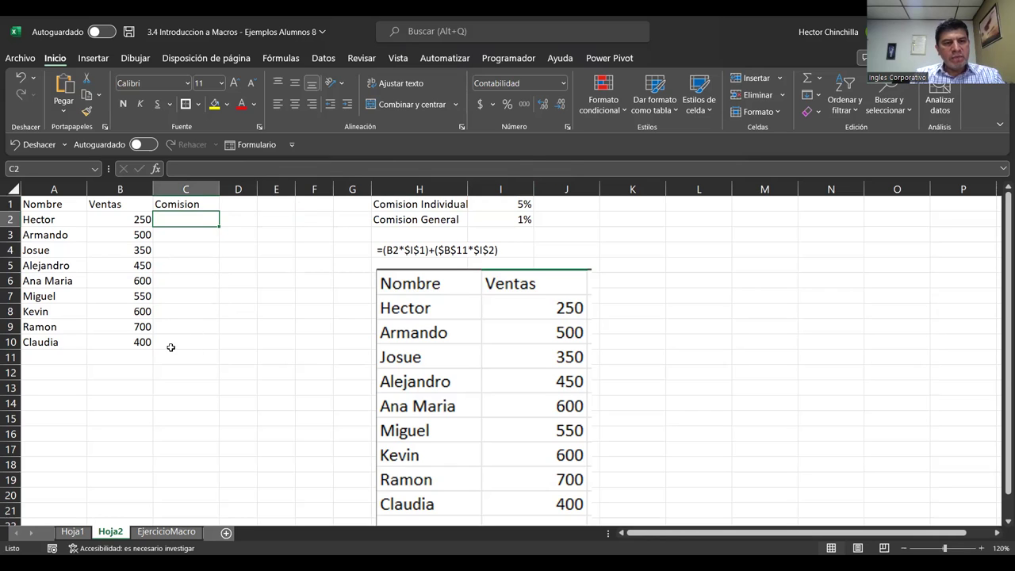
# - Total the sales amounts B2:B10 in cell B11 with the SUMA function
pyautogui.click(134, 359)
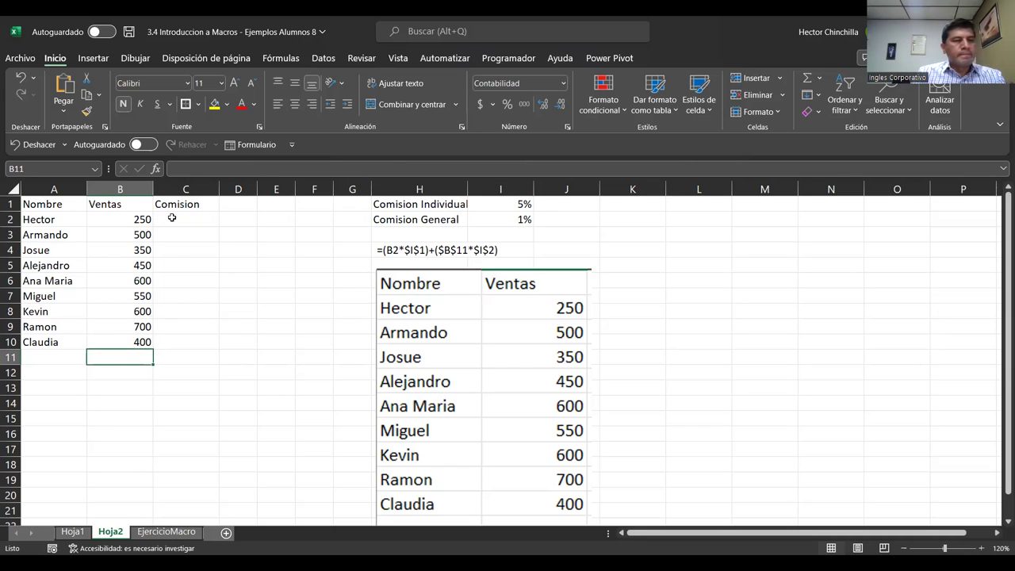
pyautogui.click(805, 82)
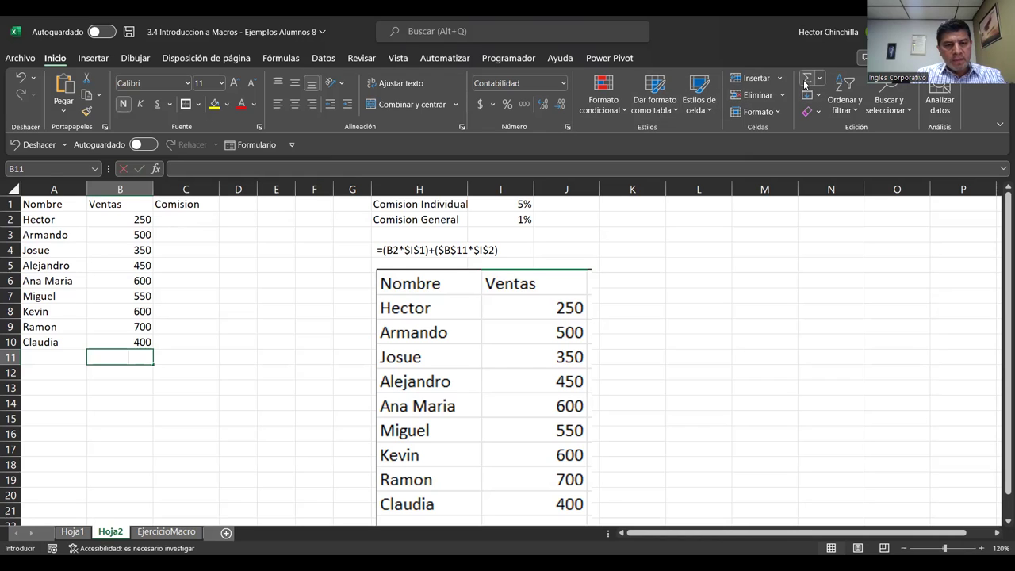
pyautogui.click(806, 82)
pyautogui.click(104, 415)
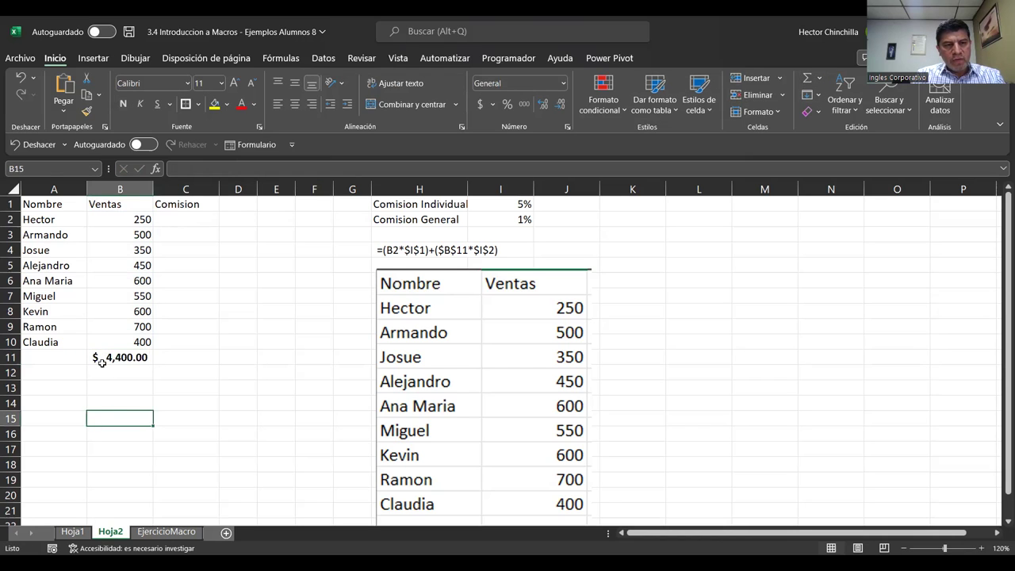
pyautogui.click(102, 361)
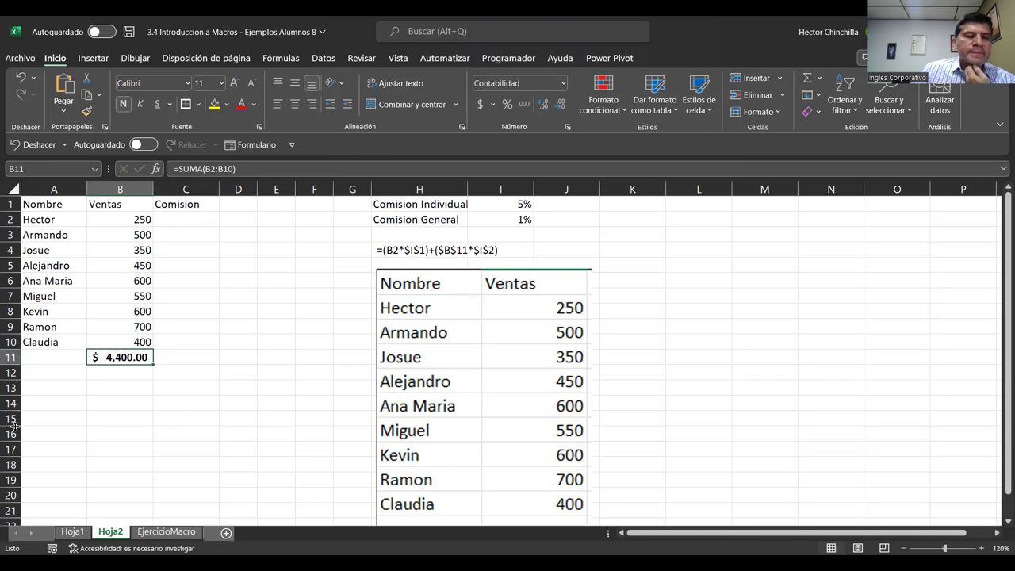
# - Begin the commission formula in C2 with =(B2*$I$1, fixing the Comision Individual rate as an absolute reference
pyautogui.press('Up')
pyautogui.press('Up')
pyautogui.press('Up')
pyautogui.press('Up')
pyautogui.press('Up')
pyautogui.press('Up')
pyautogui.press('Up')
pyautogui.press('Up')
pyautogui.press('Up')
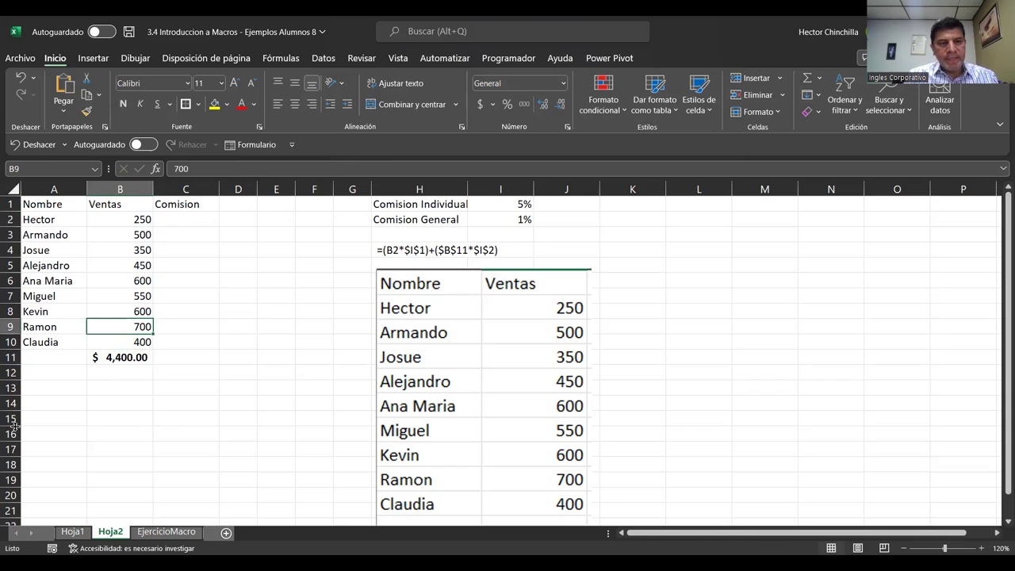
pyautogui.press('Right')
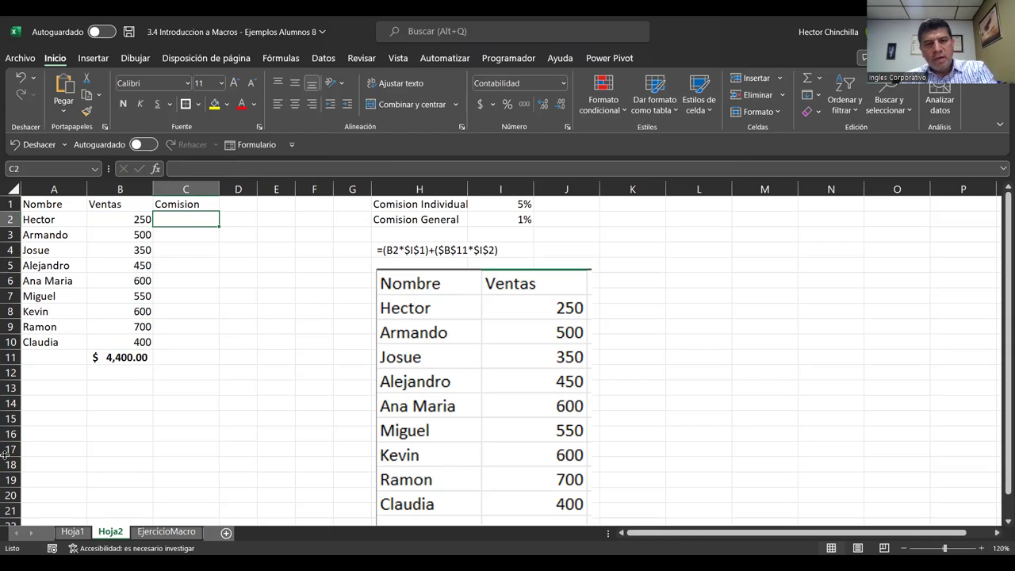
pyautogui.write('=')
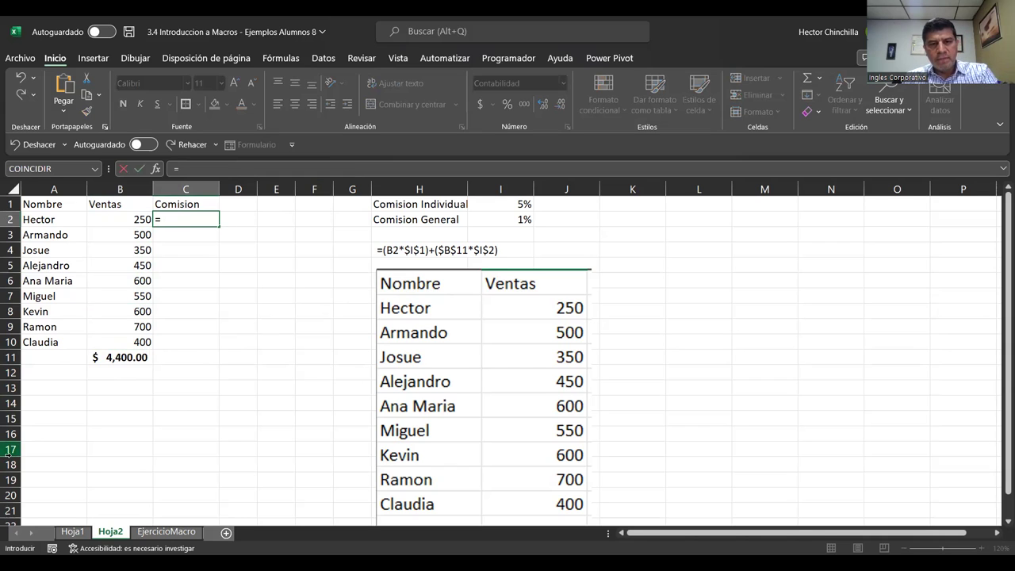
pyautogui.write('(')
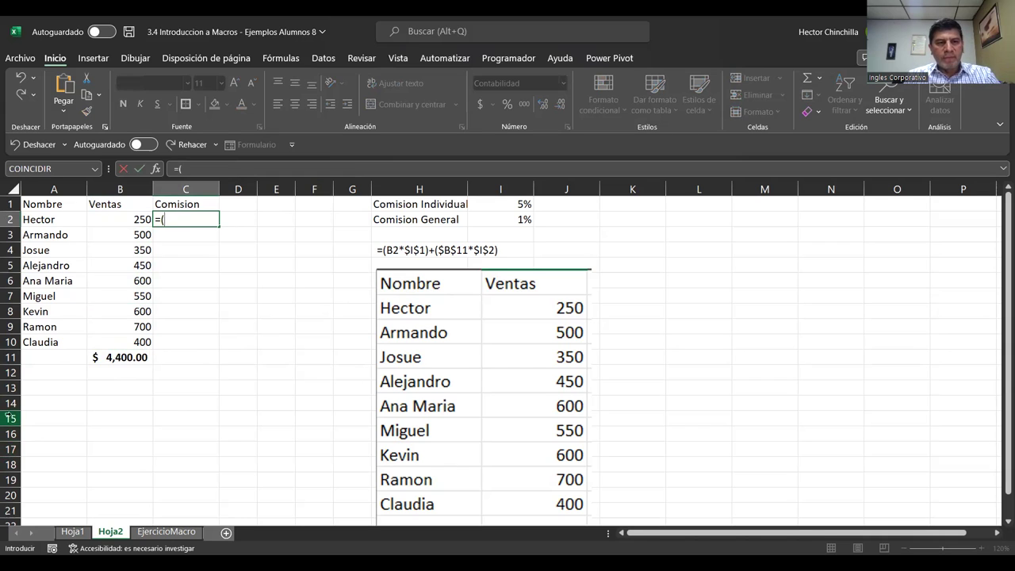
pyautogui.click(117, 217)
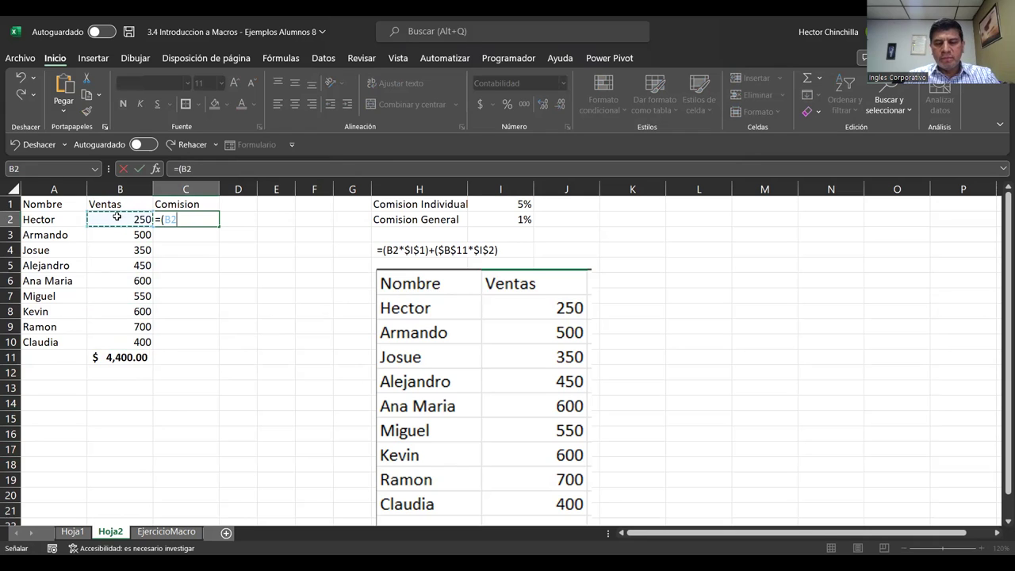
pyautogui.write('*')
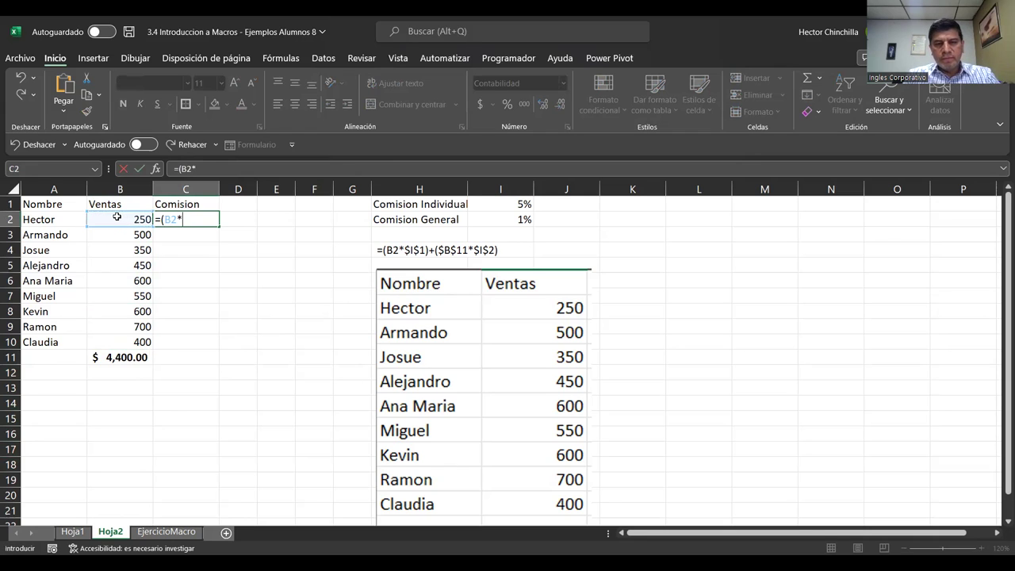
pyautogui.click(493, 205)
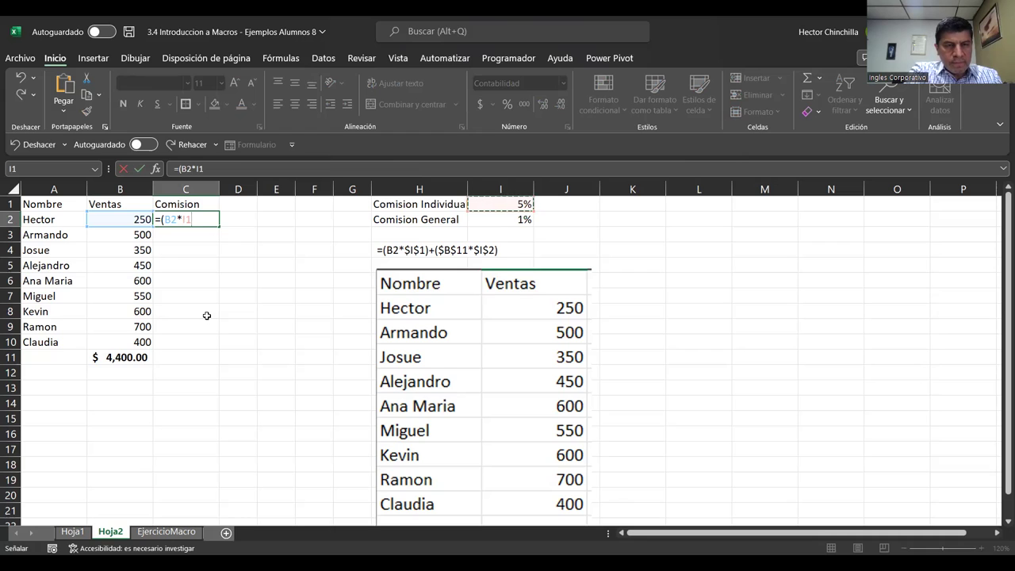
pyautogui.press('F4')
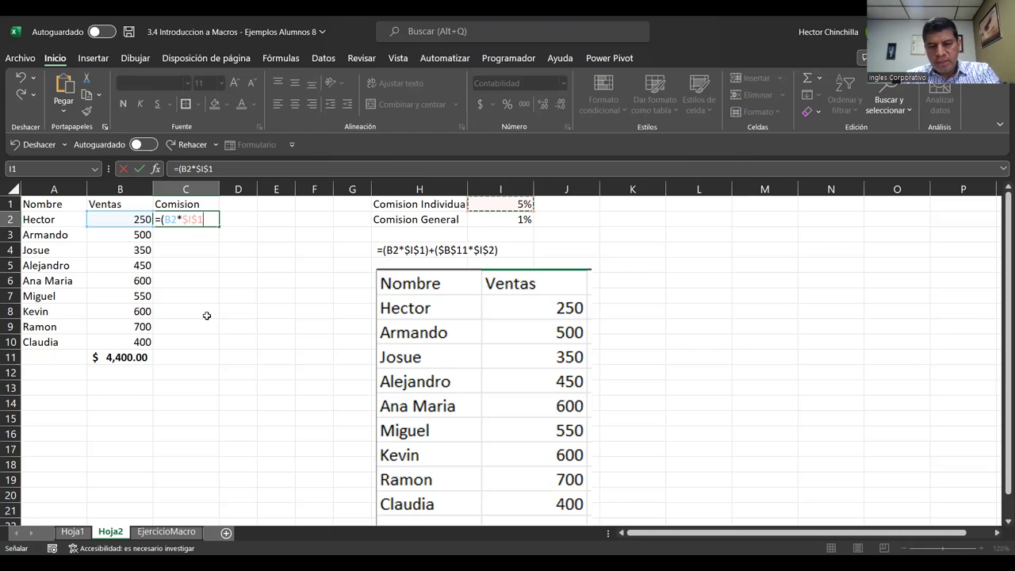
# - Complete the C2 formula as =(B2*$I$1)+($B$11*I2) and fill it down to C10
pyautogui.write(')+(')
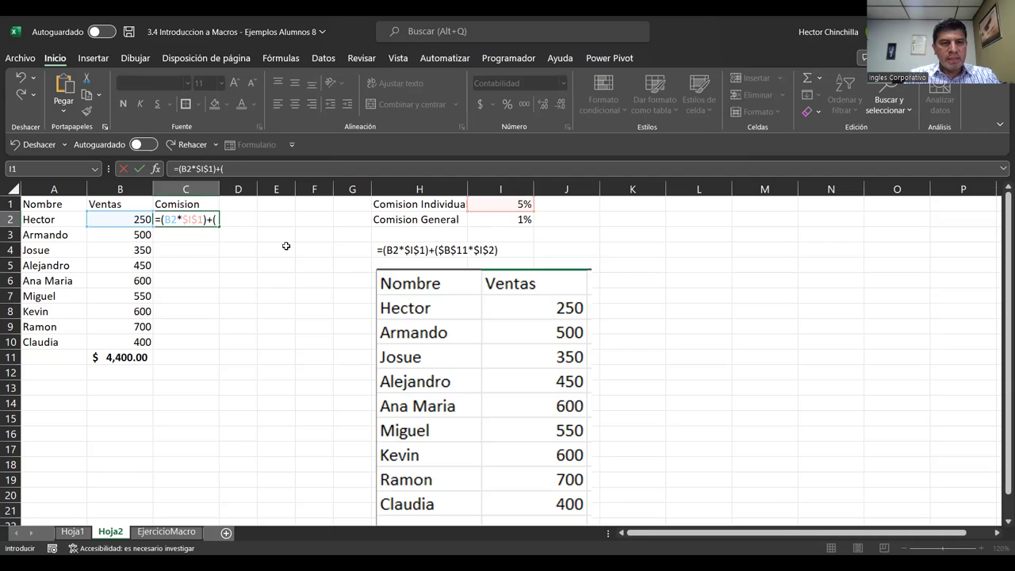
pyautogui.click(122, 357)
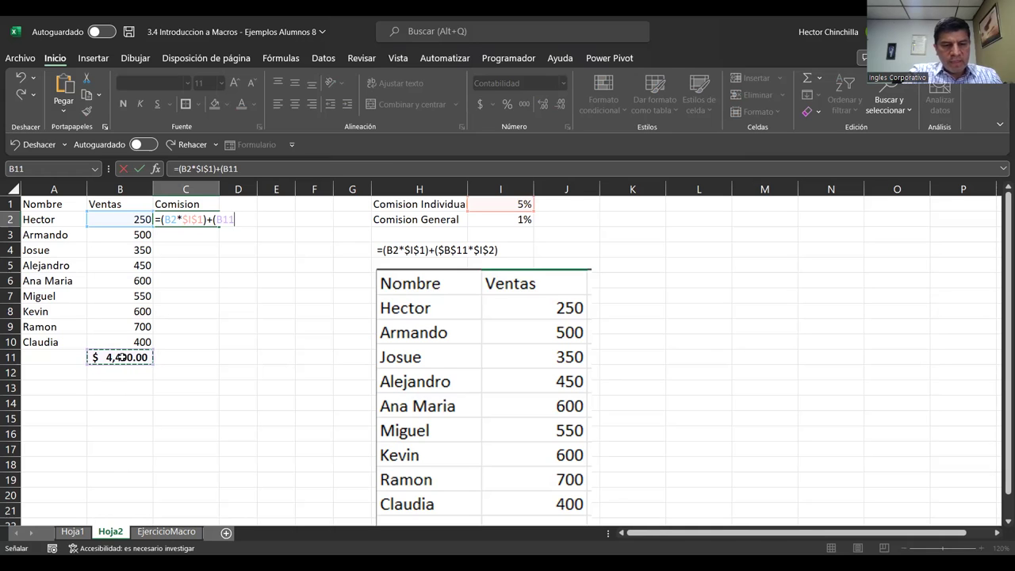
pyautogui.press('F4')
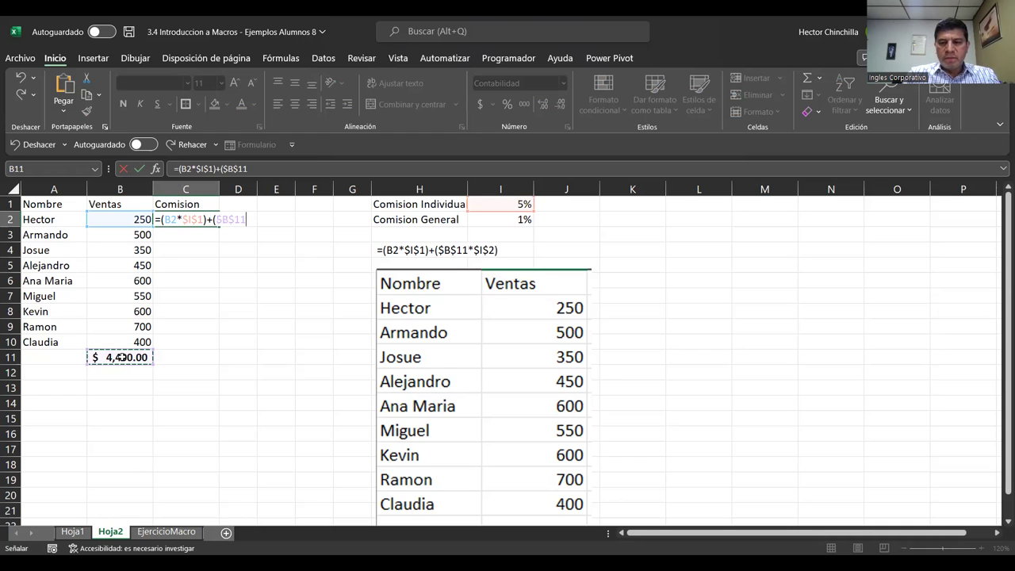
pyautogui.write('*')
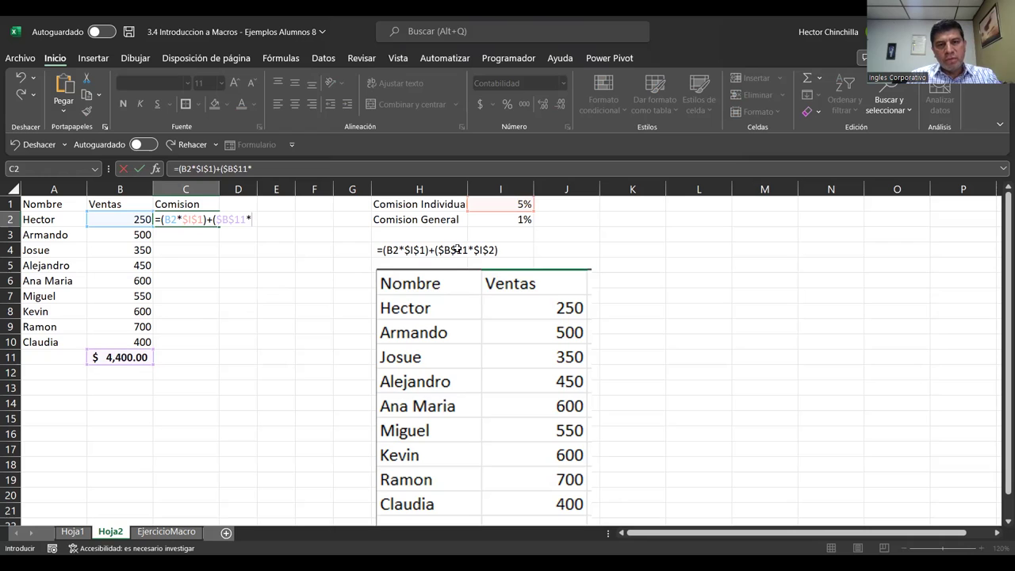
pyautogui.click(487, 221)
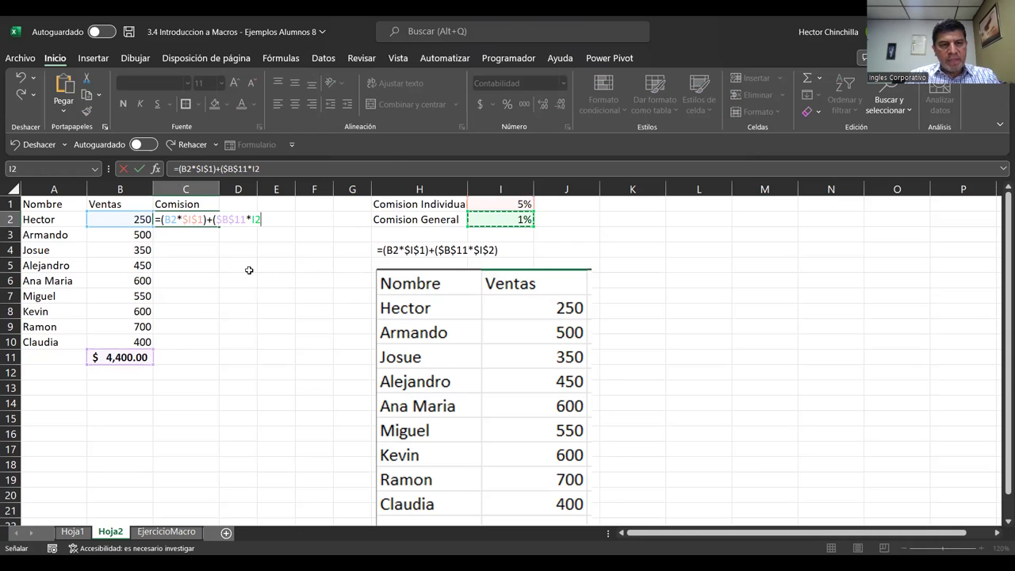
pyautogui.write(')')
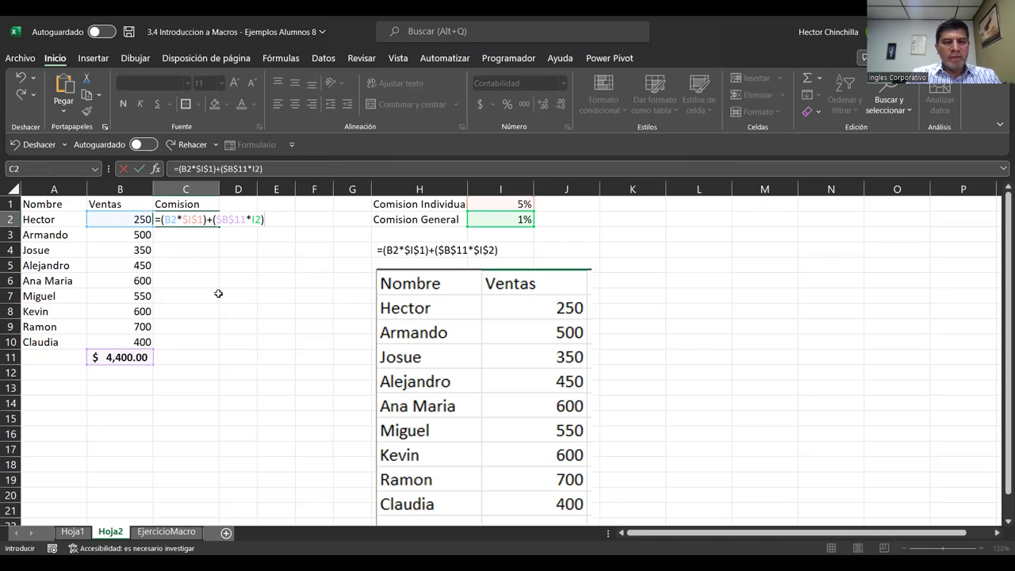
pyautogui.press('Return')
pyautogui.press('Up')
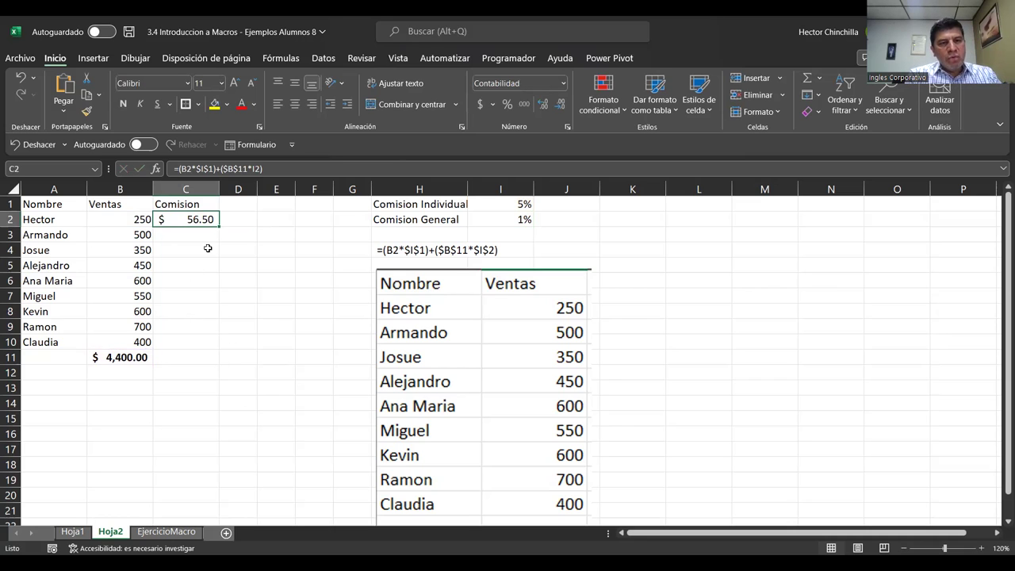
pyautogui.moveTo(219, 229); pyautogui.dragTo(218, 348)
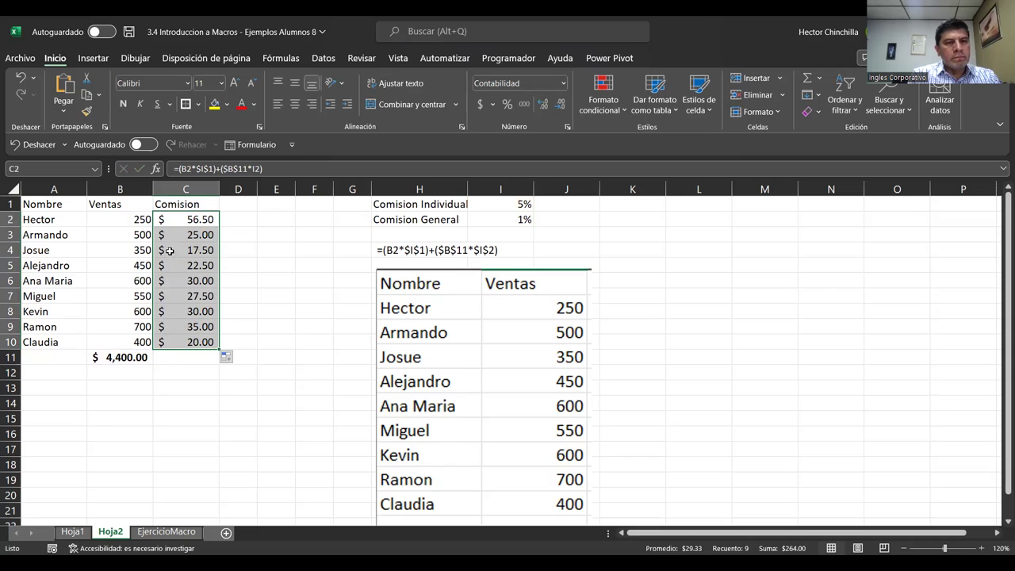
# - Make the Comision General reference in C2 absolute, so the formula reads =(B2*$I$1)+($B$11*$I$2)
pyautogui.click(173, 223)
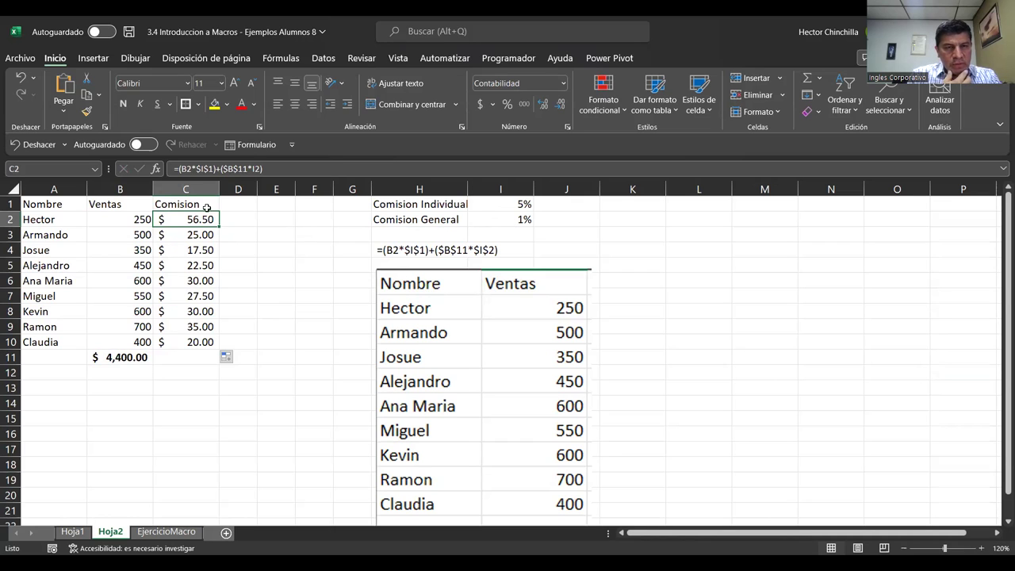
pyautogui.click(254, 169)
pyautogui.press('F4')
pyautogui.press('F4')
pyautogui.press('F4')
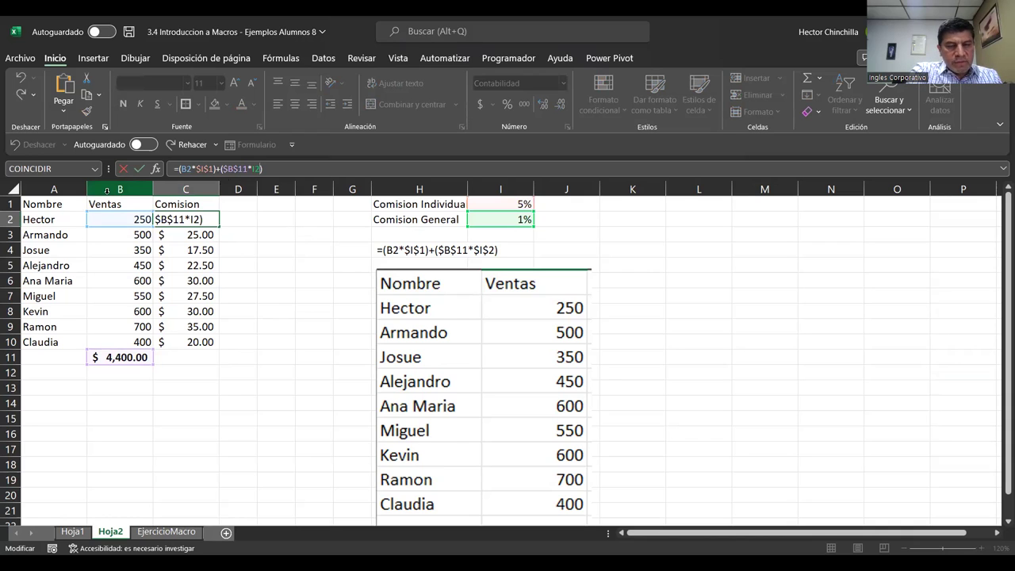
pyautogui.press('F4')
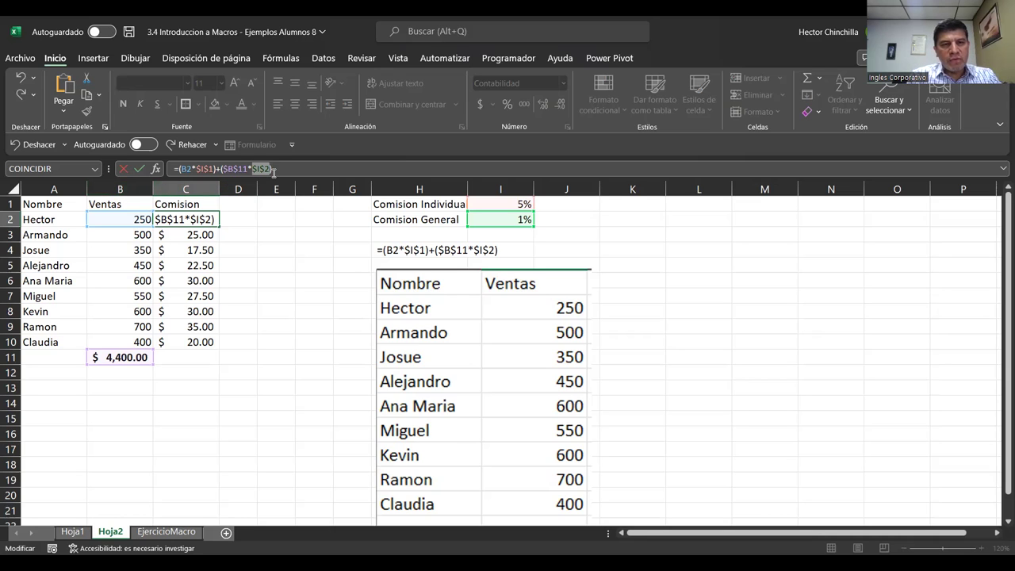
pyautogui.click(281, 168)
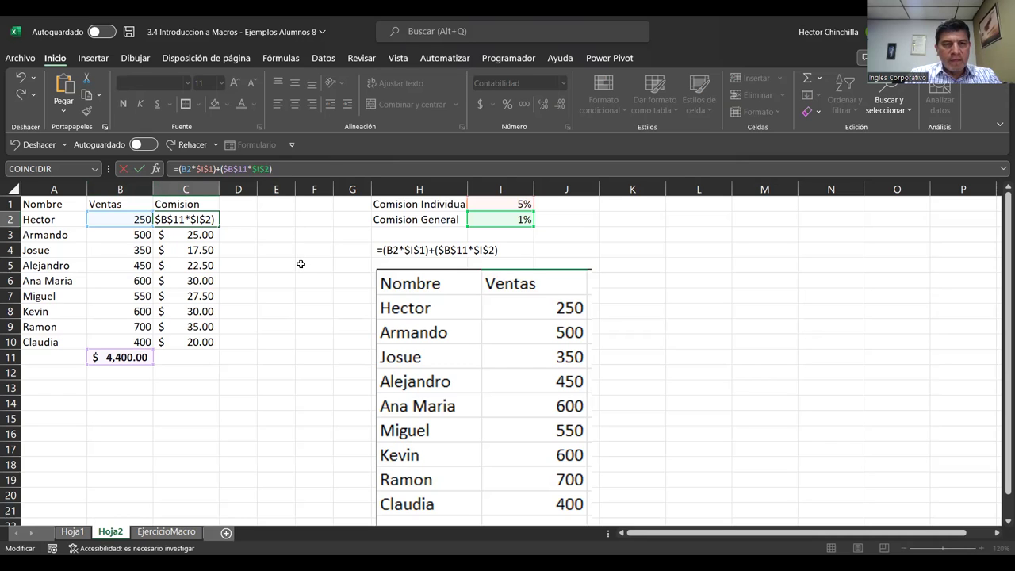
pyautogui.press('Return')
pyautogui.press('Up')
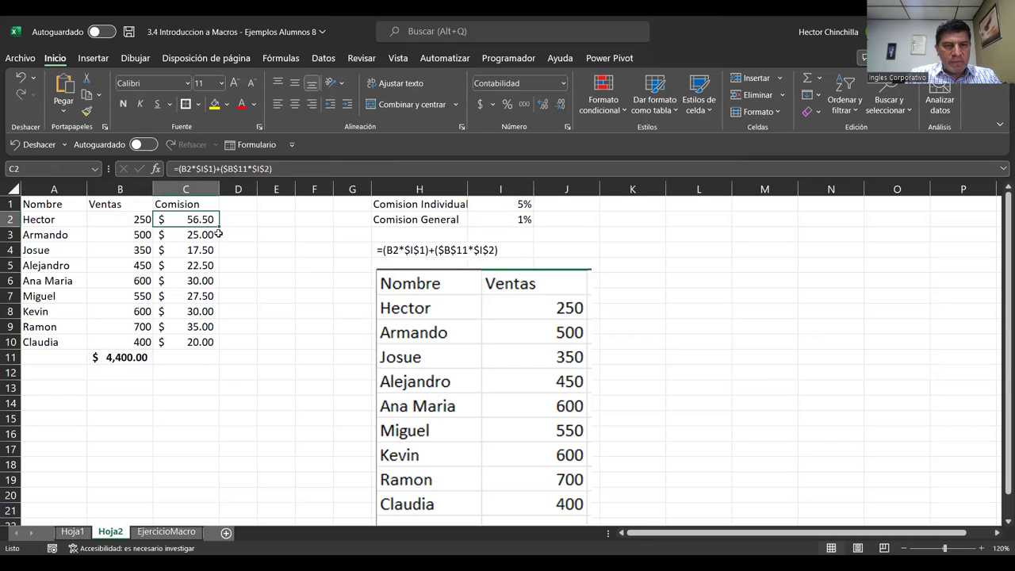
# - Fill the corrected commission formula from C2 down to C10 and look over the copied cells
pyautogui.moveTo(220, 230); pyautogui.dragTo(222, 346)
pyautogui.press('Down')
pyautogui.press('Up')
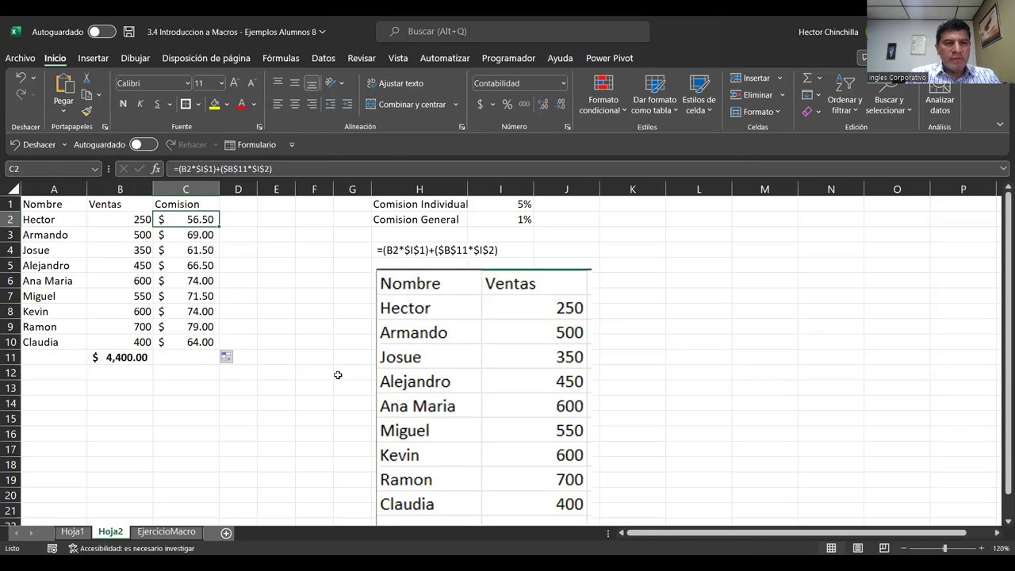
pyautogui.press('Down')
pyautogui.press('Down')
pyautogui.press('Down')
pyautogui.press('Down')
pyautogui.press('Up')
pyautogui.press('Up')
pyautogui.press('Up')
pyautogui.press('Up')
# - Total the commissions C2:C10 in cell C11 with the SUMA function
pyautogui.press('Down')
pyautogui.press('Down')
pyautogui.press('Down')
pyautogui.press('Down')
pyautogui.press('Down')
pyautogui.press('Down')
pyautogui.press('Down')
pyautogui.press('Down')
pyautogui.press('Down')
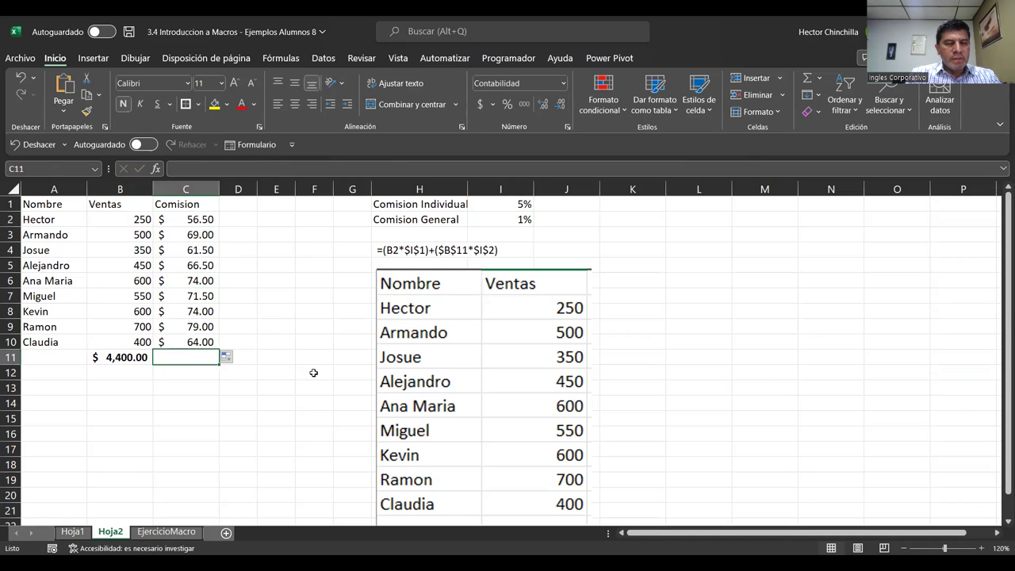
pyautogui.click(808, 79)
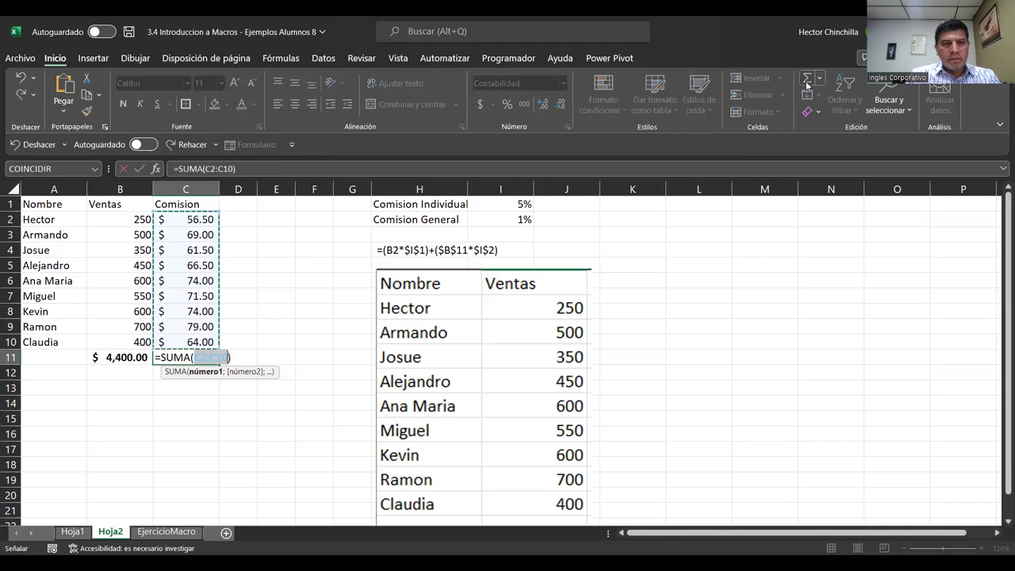
pyautogui.hotkey('ctrl', 'Return')
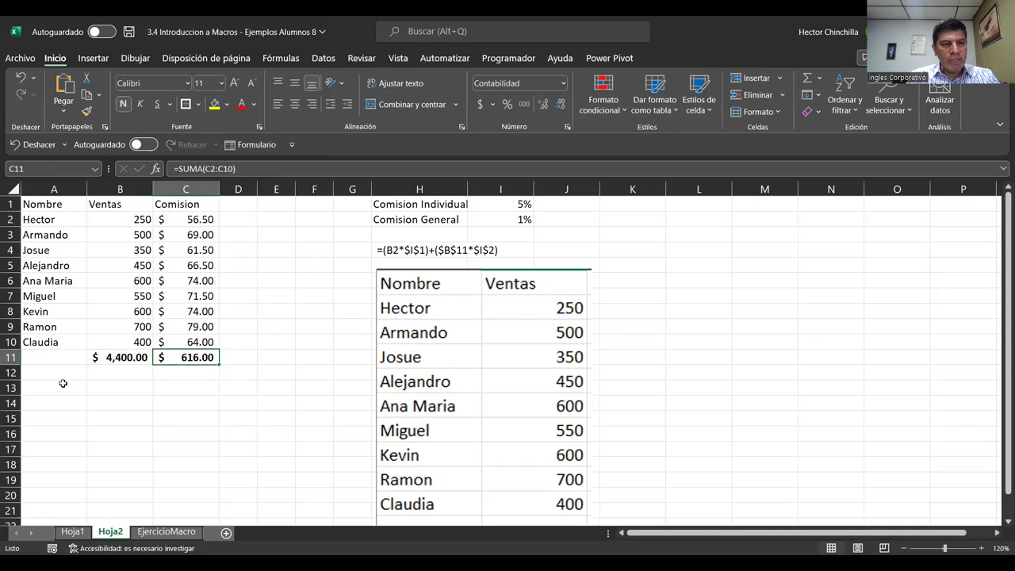
# - Label the totals row by entering "TOTALES" in cell A11
pyautogui.click(52, 361)
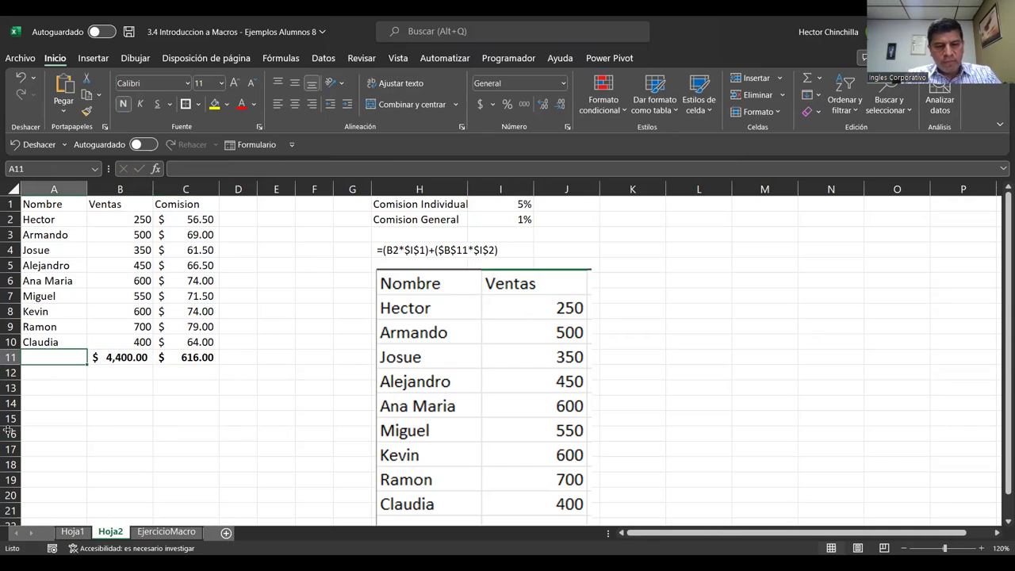
pyautogui.write('TOTALES')
pyautogui.press('Return')
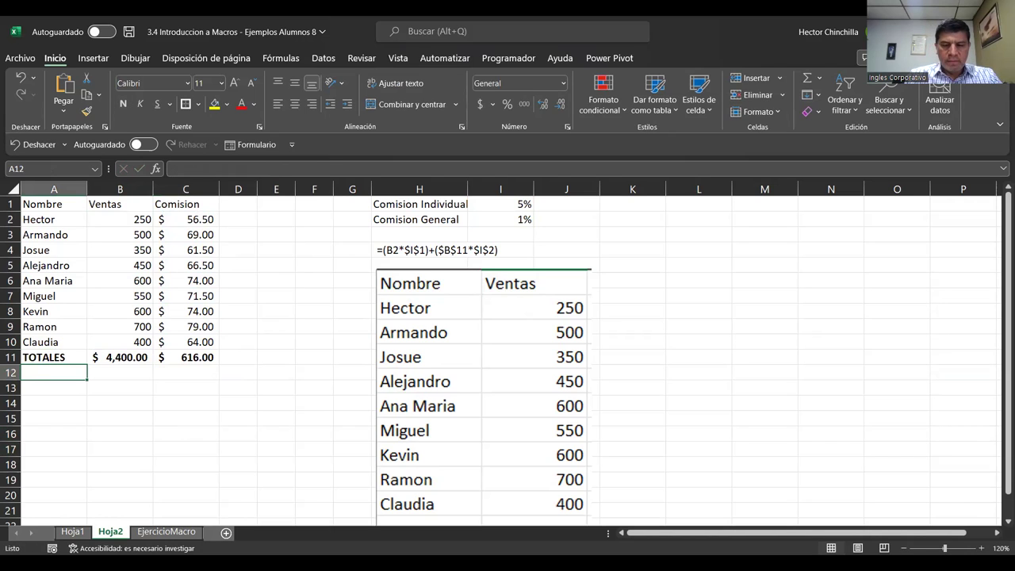
pyautogui.press('Up')
pyautogui.press('Up')
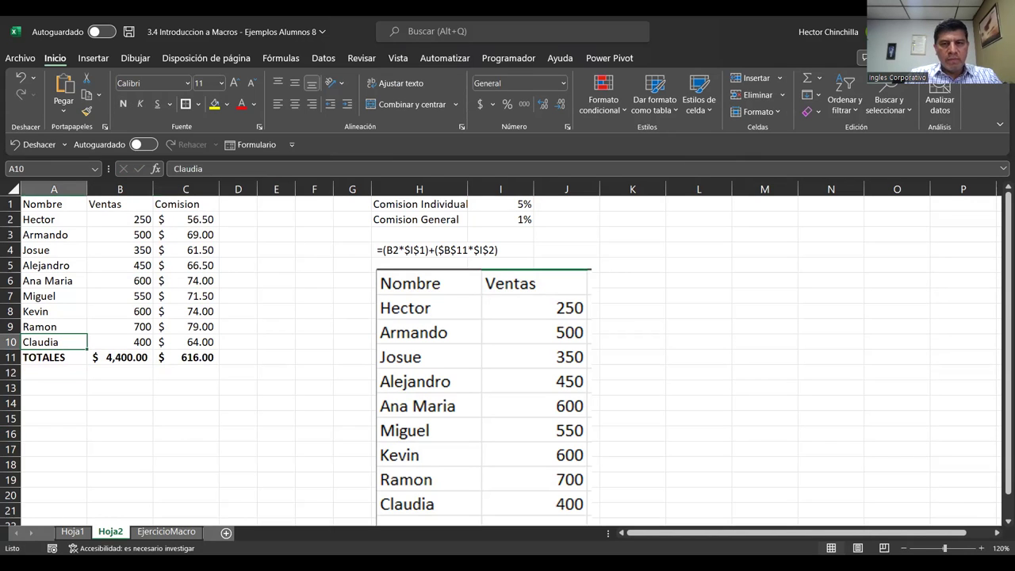
# - Make the header cells A1:C1 (Nombre, Ventas, Comision) bold on Hoja2
pyautogui.hotkey('ctrl', 'Up')
pyautogui.hotkey('shift', 'Right')
pyautogui.hotkey('shift', 'Right')
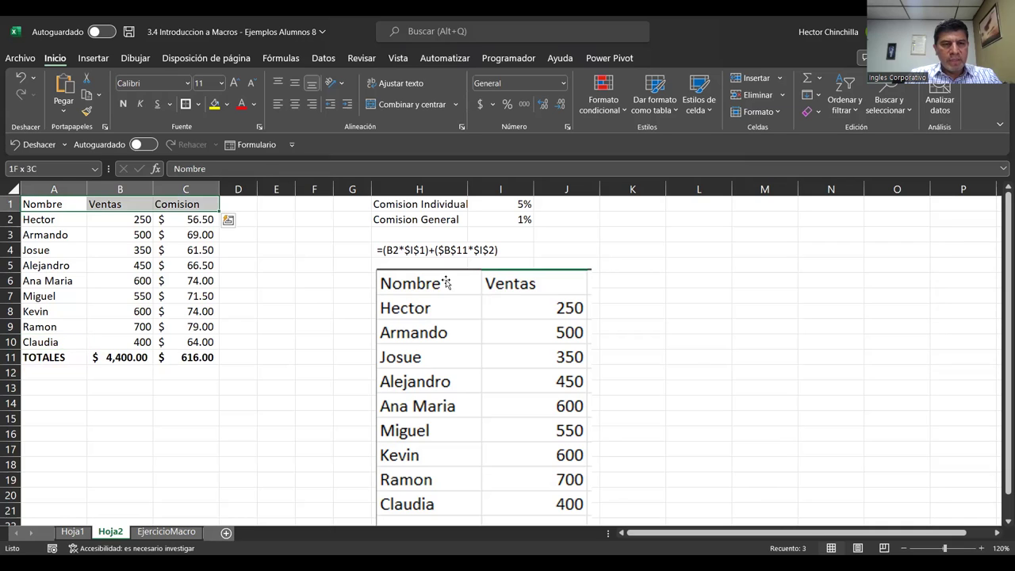
pyautogui.click(123, 104)
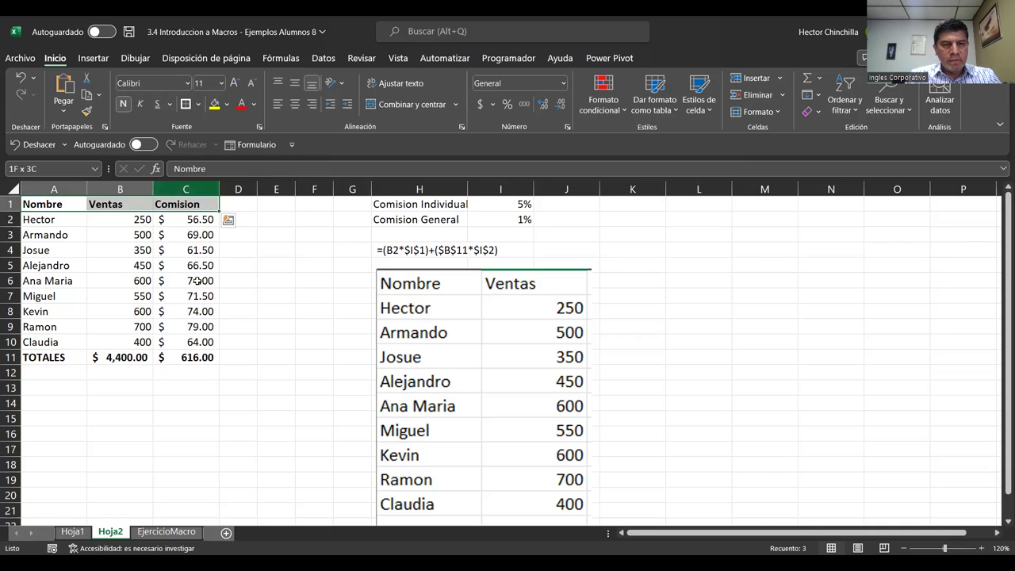
# - Right-align the Comision heading in cell C1
pyautogui.hotkey('ctrl', 'Home')
pyautogui.press('Right')
pyautogui.press('Right')
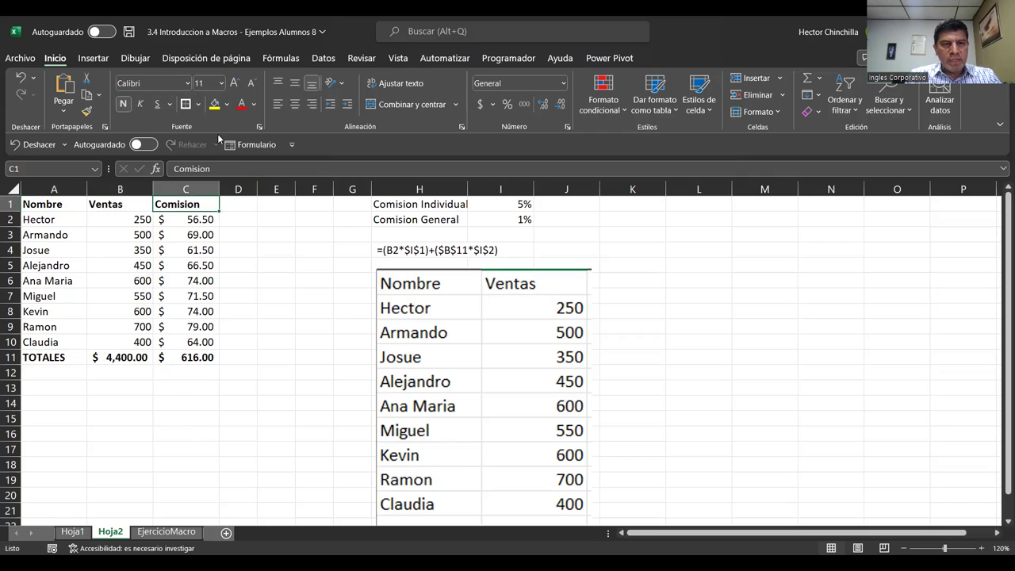
pyautogui.click(312, 106)
pyautogui.press('Down')
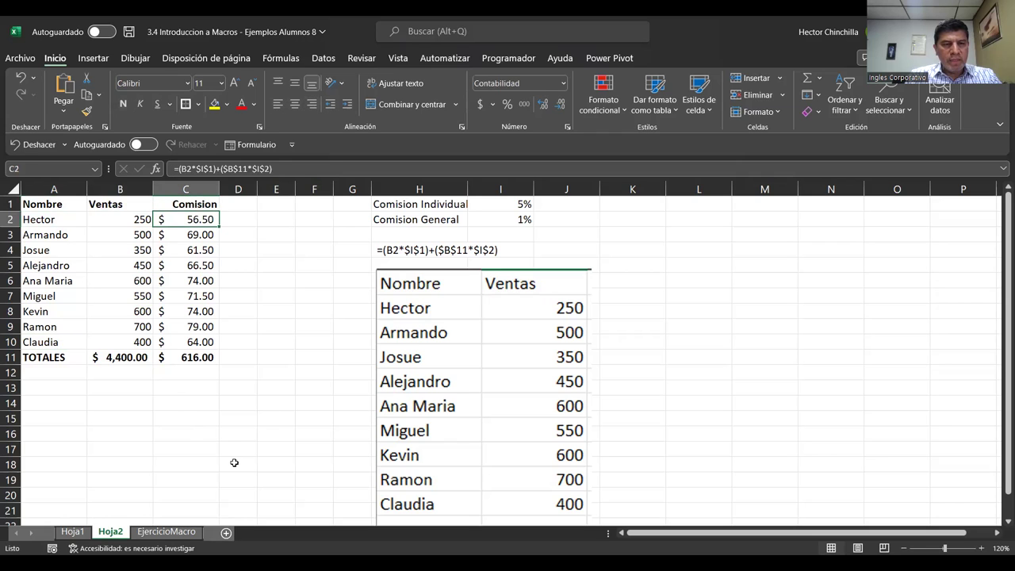
# - Look over the sales and commission table on Hoja2 and compare it with the EjercicioMacro sheet
pyautogui.press('Left')
pyautogui.press('Down')
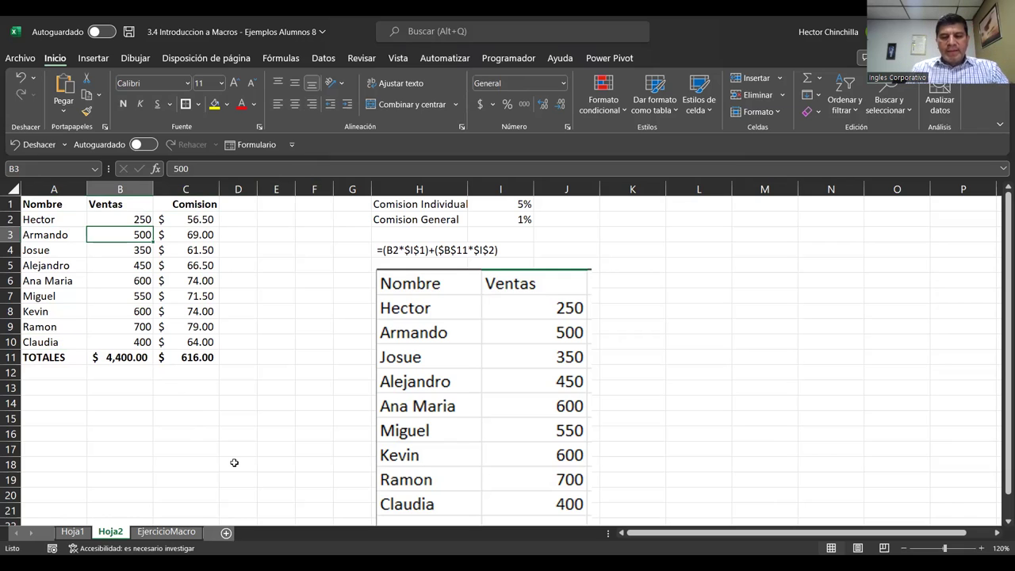
pyautogui.click(167, 465)
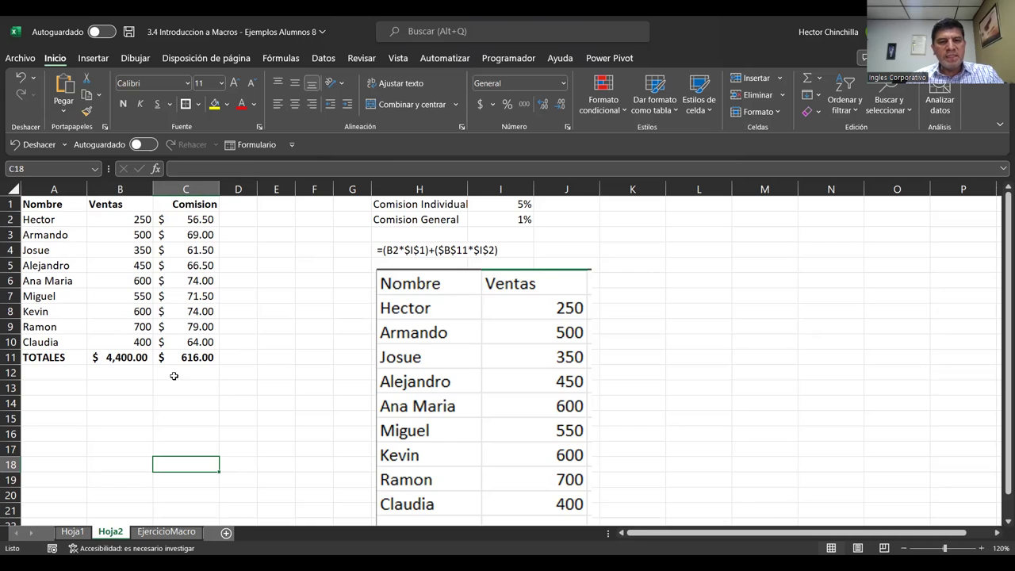
pyautogui.click(133, 295)
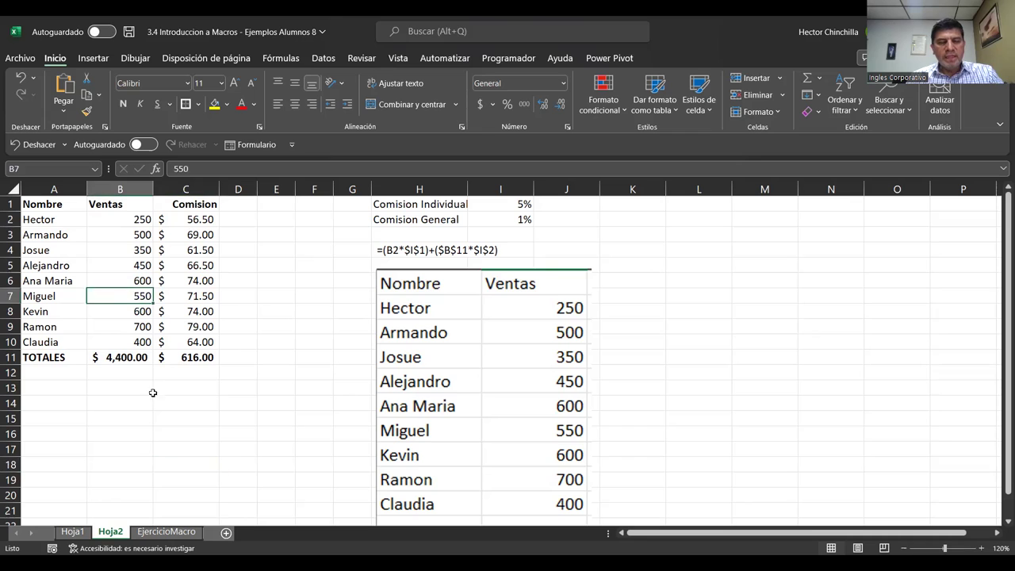
pyautogui.click(114, 245)
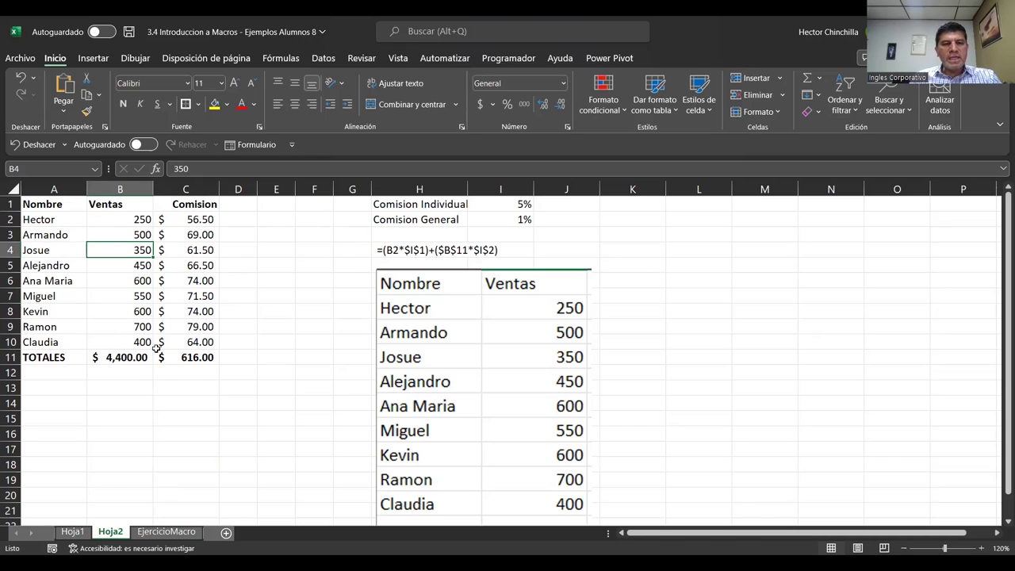
pyautogui.click(165, 533)
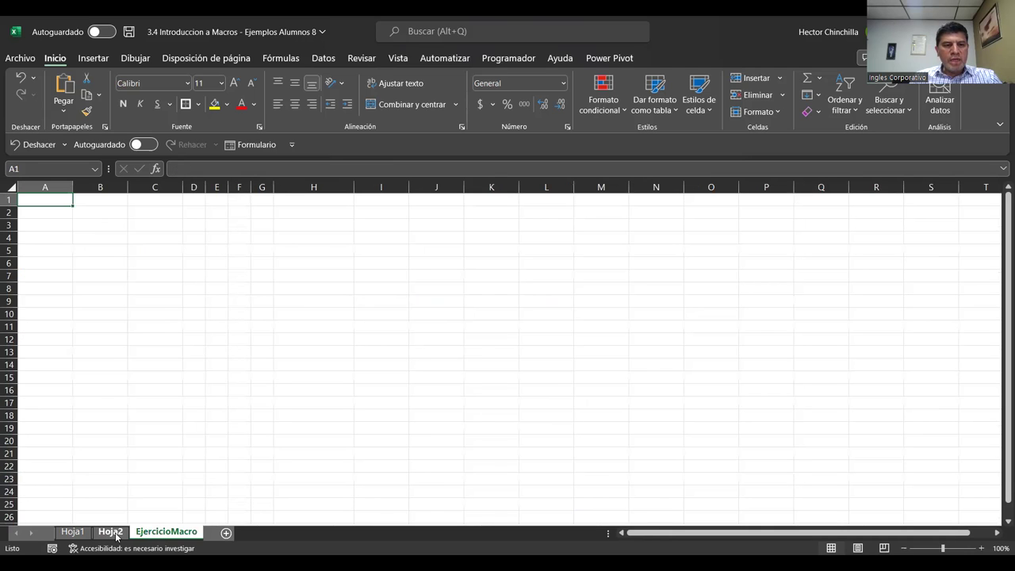
pyautogui.click(115, 534)
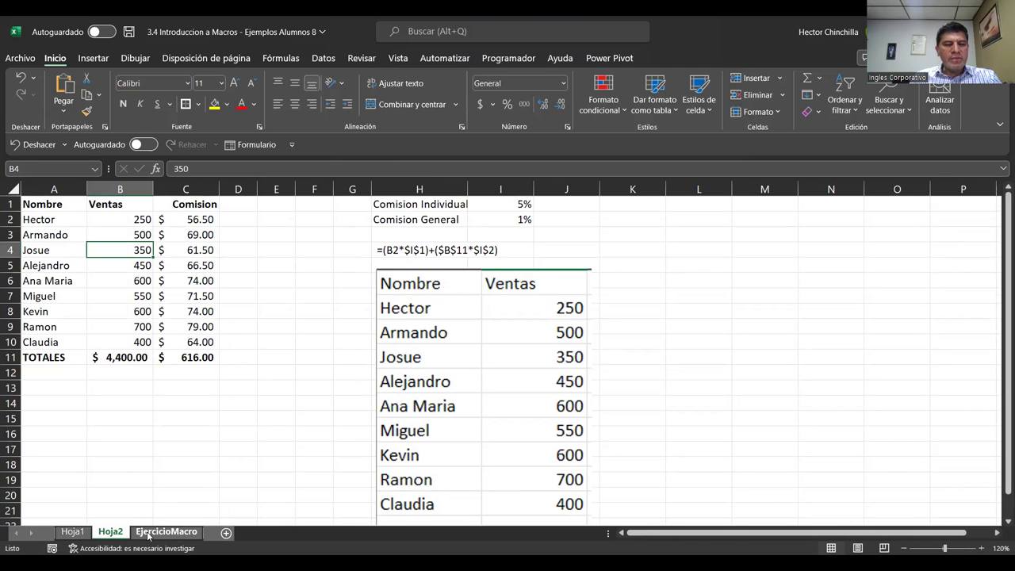
pyautogui.click(147, 534)
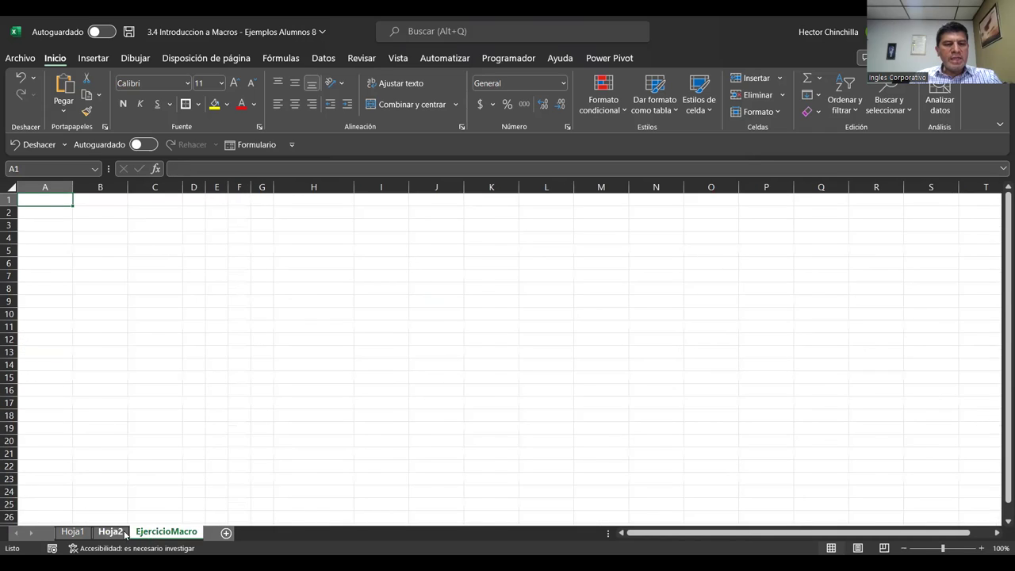
pyautogui.click(119, 533)
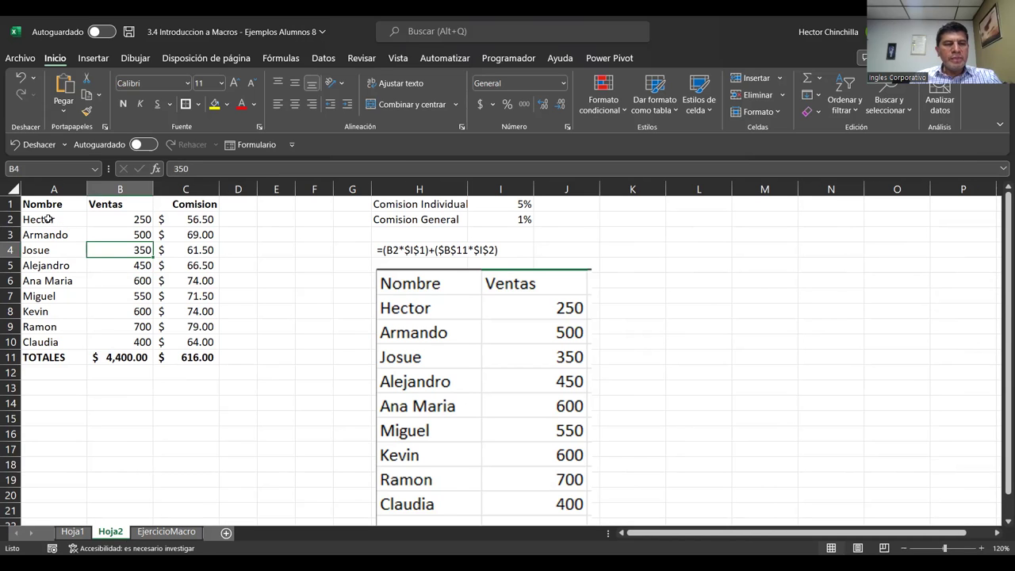
pyautogui.moveTo(48, 205); pyautogui.dragTo(119, 240)
pyautogui.click(227, 269)
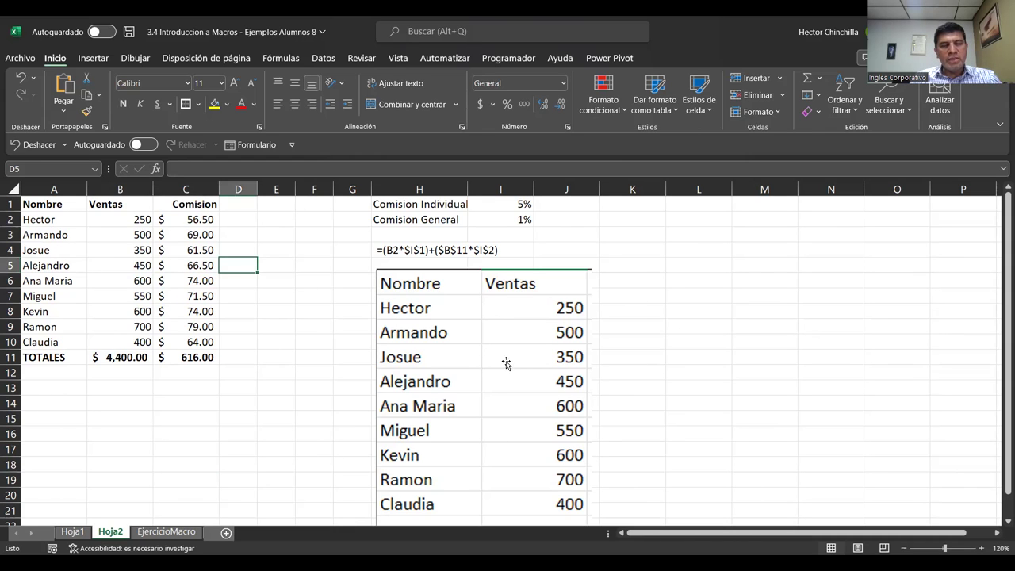
# - Copy the Nombre and Ventas data A1:B10 from Hoja2 to cell A1 of the EjercicioMacro sheet
pyautogui.moveTo(57, 205)
pyautogui.mouseDown()
pyautogui.moveTo(101, 208)
pyautogui.moveTo(116, 335)
pyautogui.mouseUp()
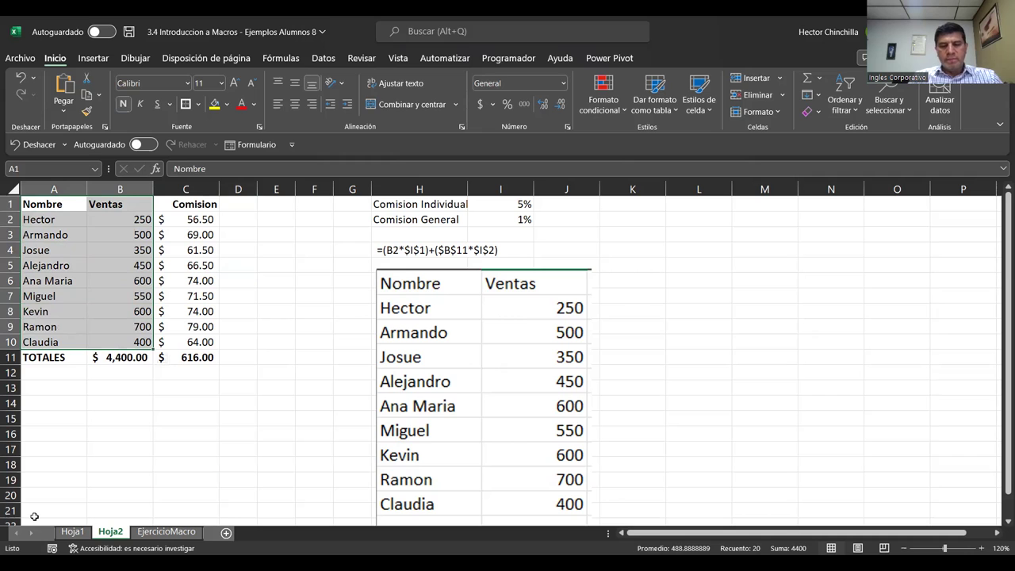
pyautogui.hotkey('ctrl', 'c')
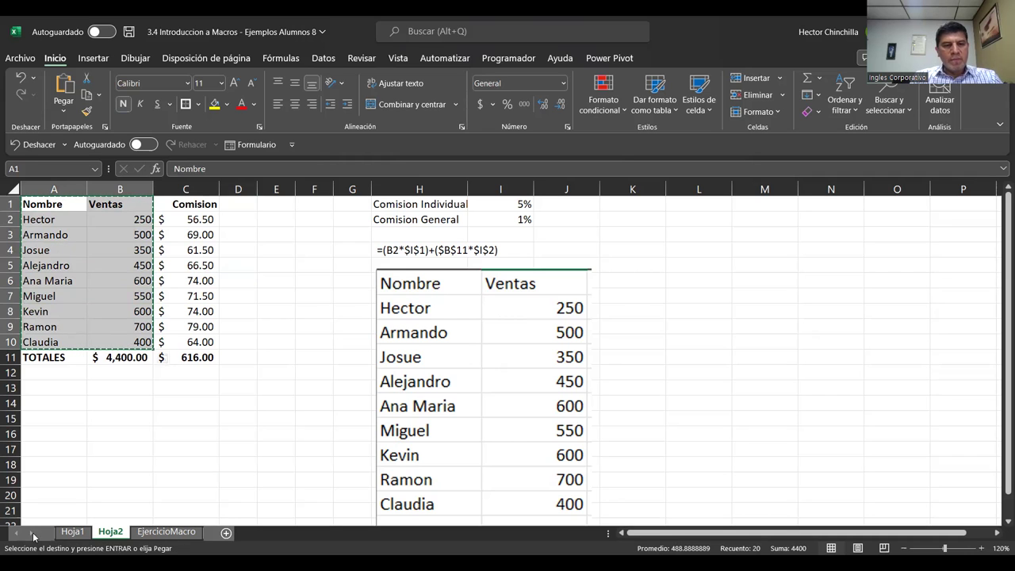
pyautogui.click(149, 537)
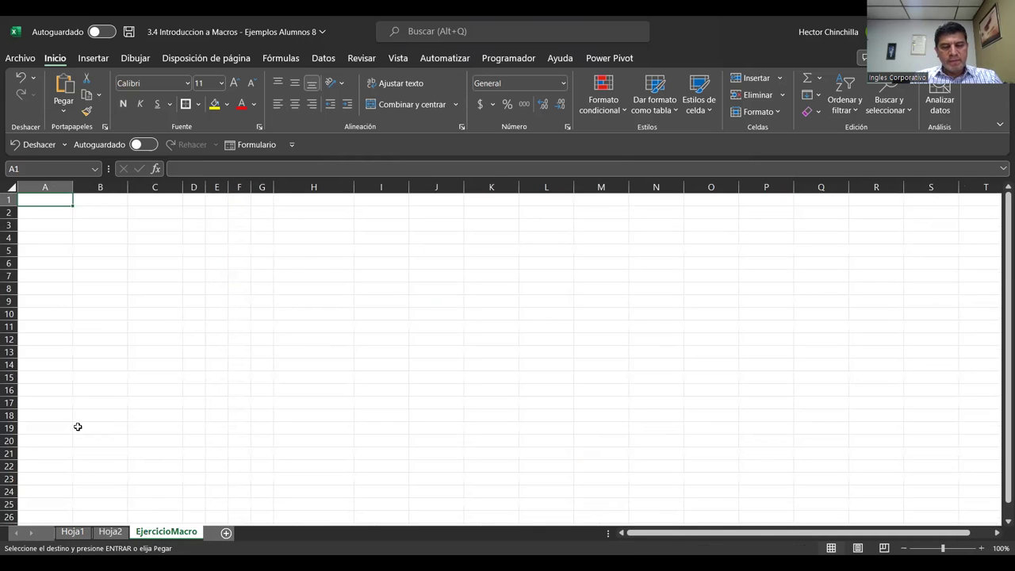
pyautogui.hotkey('ctrl', 'v')
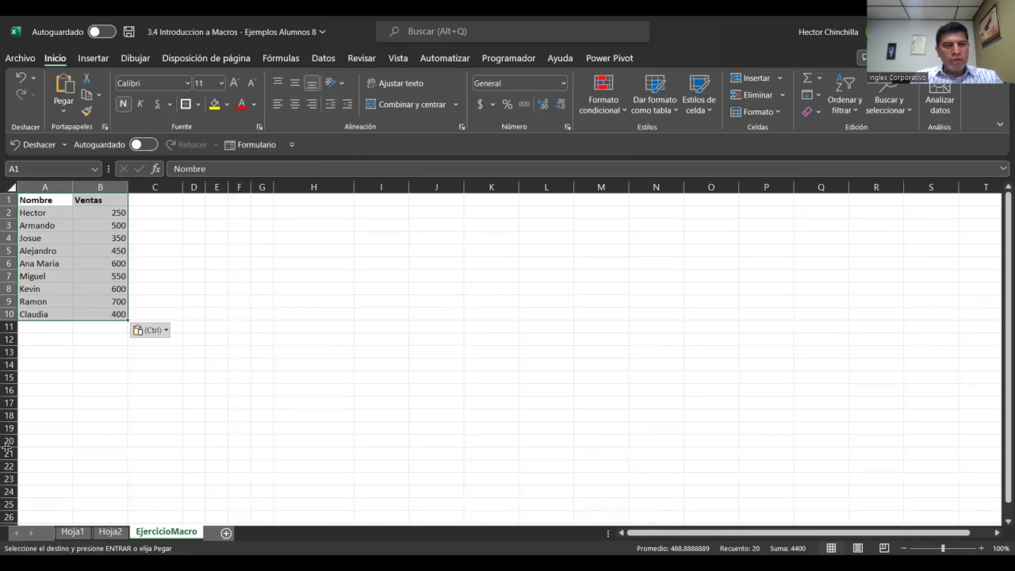
pyautogui.click(119, 352)
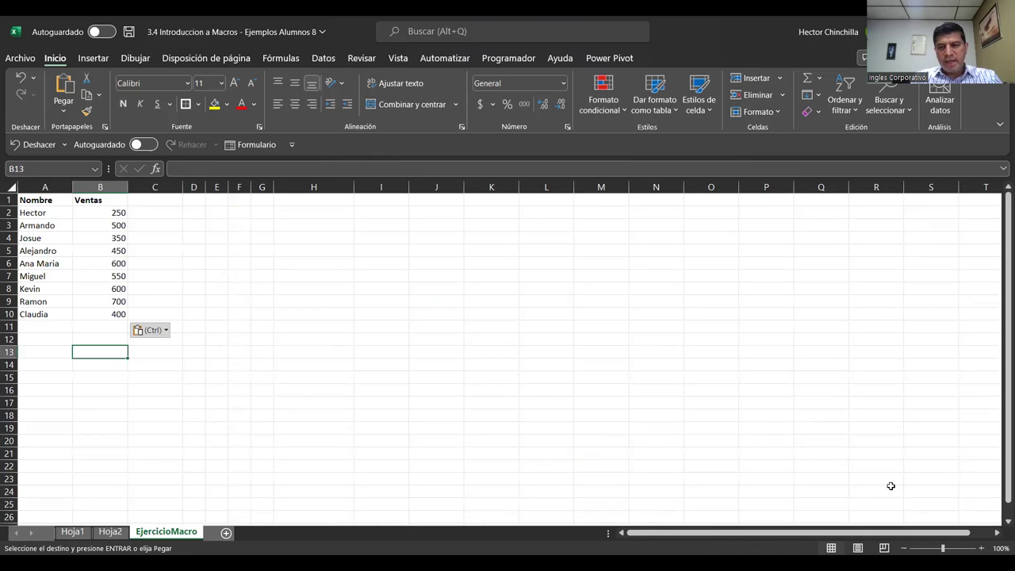
pyautogui.click(983, 549)
pyautogui.click(983, 548)
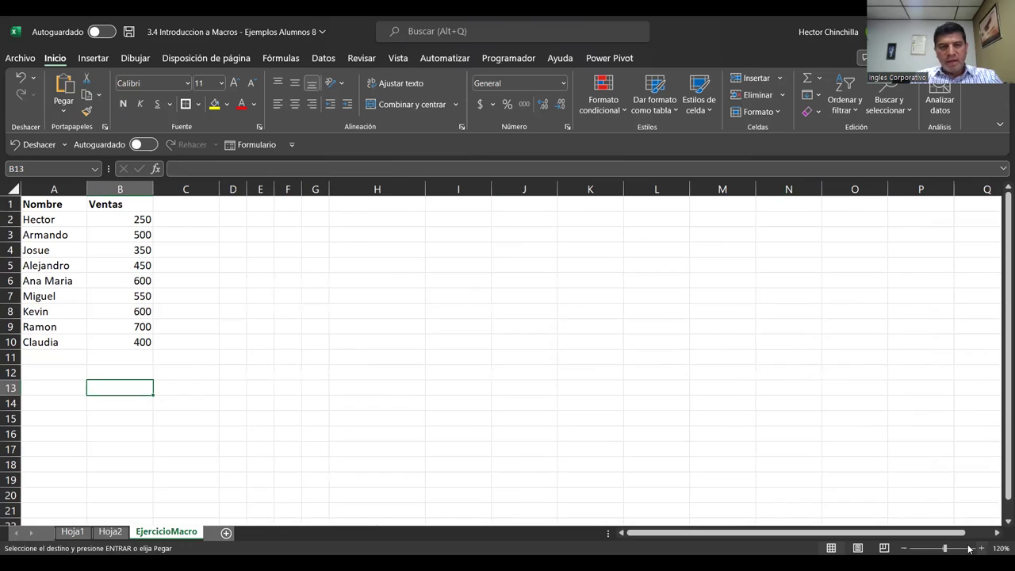
pyautogui.click(115, 533)
pyautogui.press('Escape')
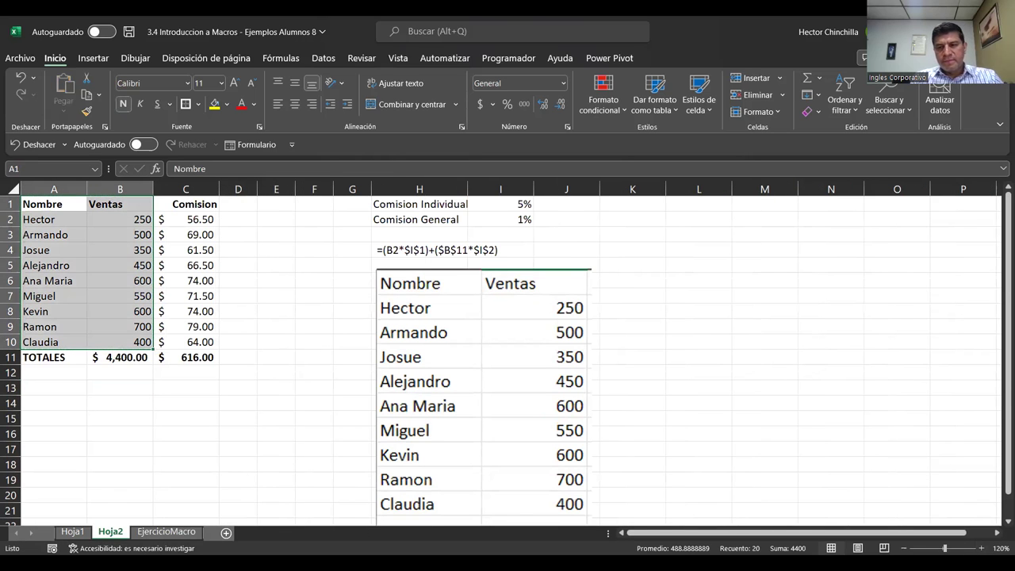
pyautogui.click(139, 536)
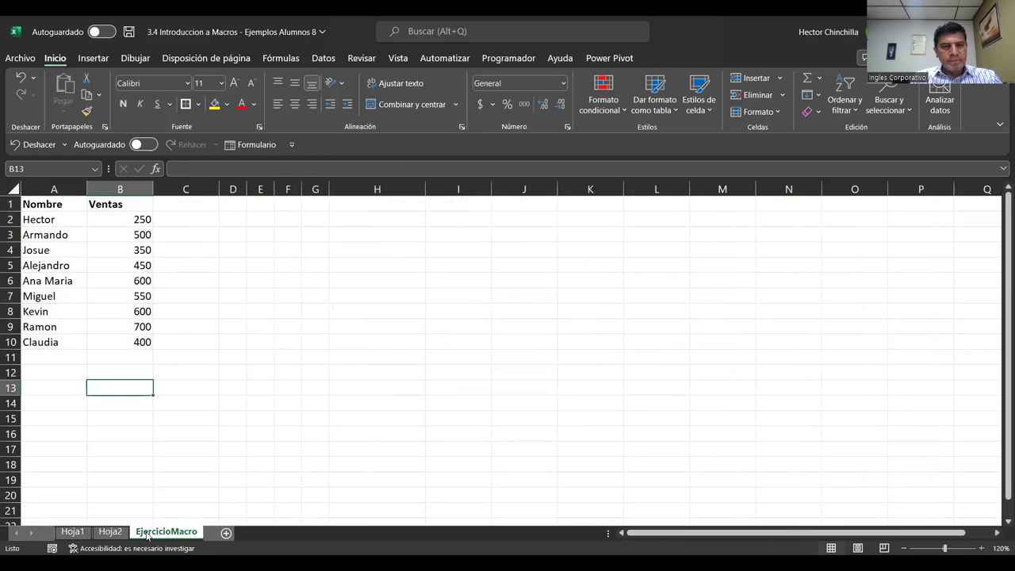
pyautogui.click(124, 226)
pyautogui.press('Up')
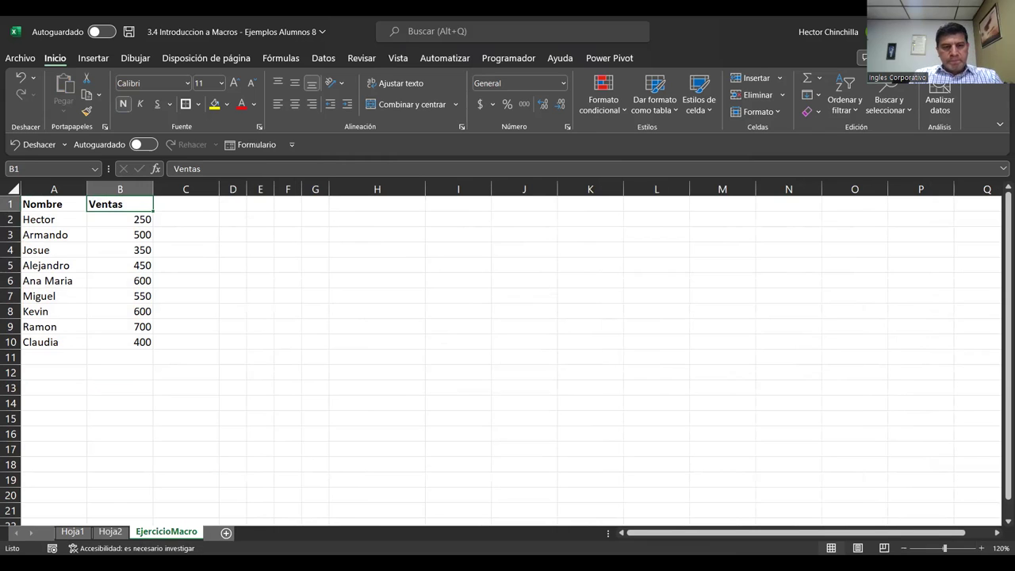
# - Copy the Comision Individual and Comision General rates H1:I2 from Hoja2 to cell H1 of EjercicioMacro
pyautogui.click(120, 533)
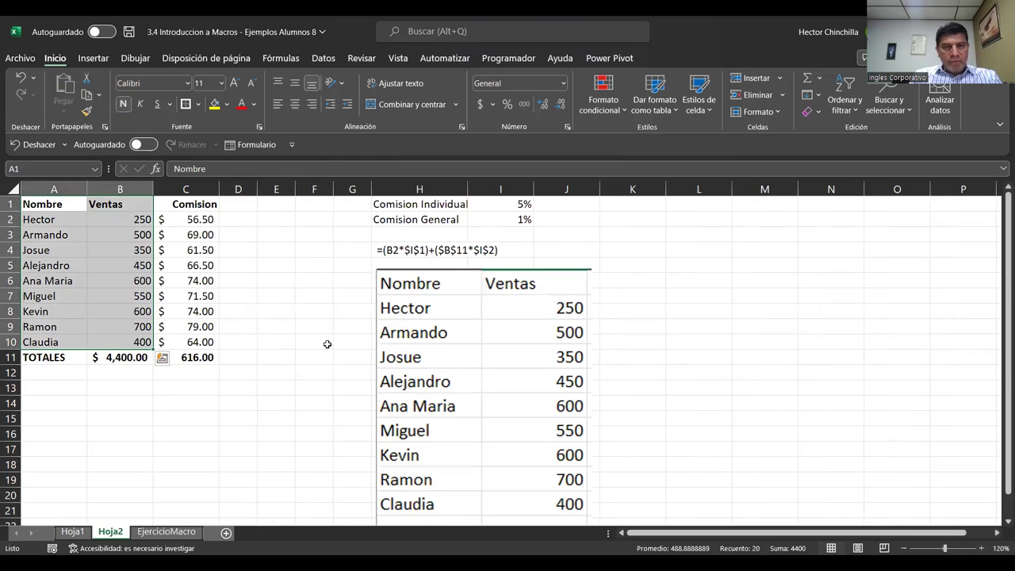
pyautogui.click(398, 210)
pyautogui.hotkey('shift', 'Right')
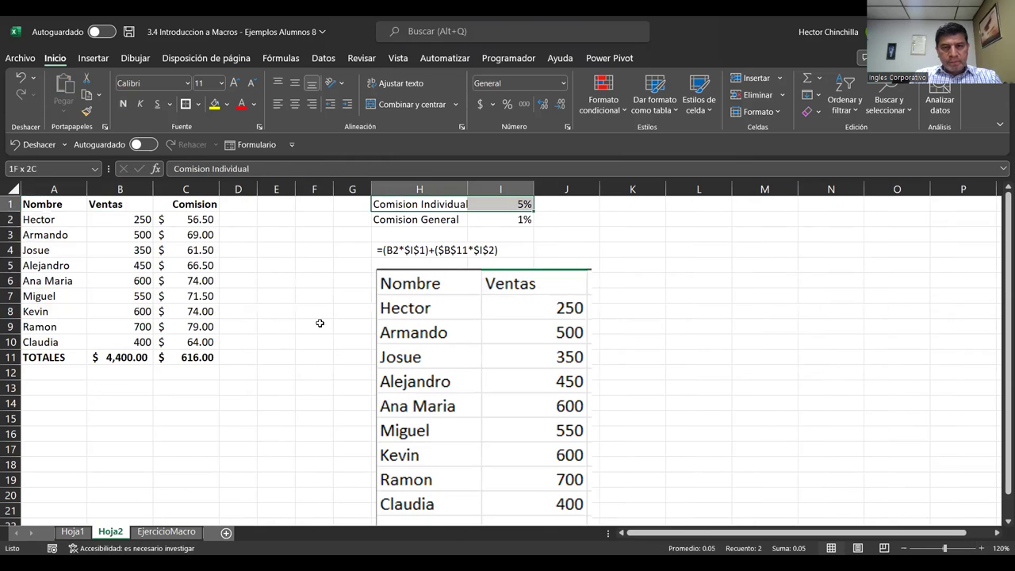
pyautogui.hotkey('shift', 'Down')
pyautogui.hotkey('ctrl', 'c')
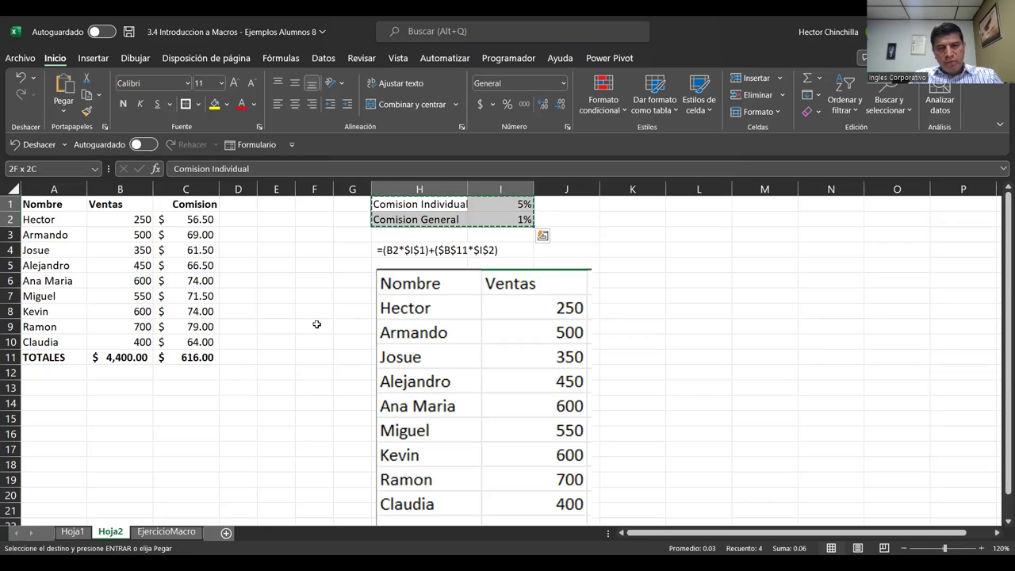
pyautogui.click(158, 532)
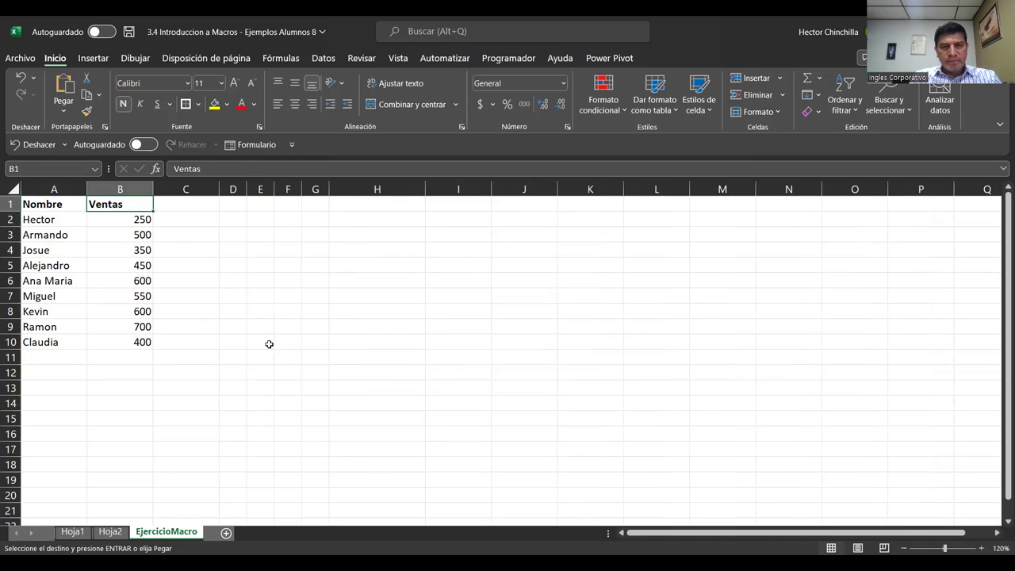
pyautogui.click(340, 205)
pyautogui.hotkey('ctrl', 'v')
pyautogui.press('Down')
pyautogui.press('Down')
pyautogui.press('Up')
pyautogui.press('Up')
pyautogui.press('Right')
pyautogui.press('Down')
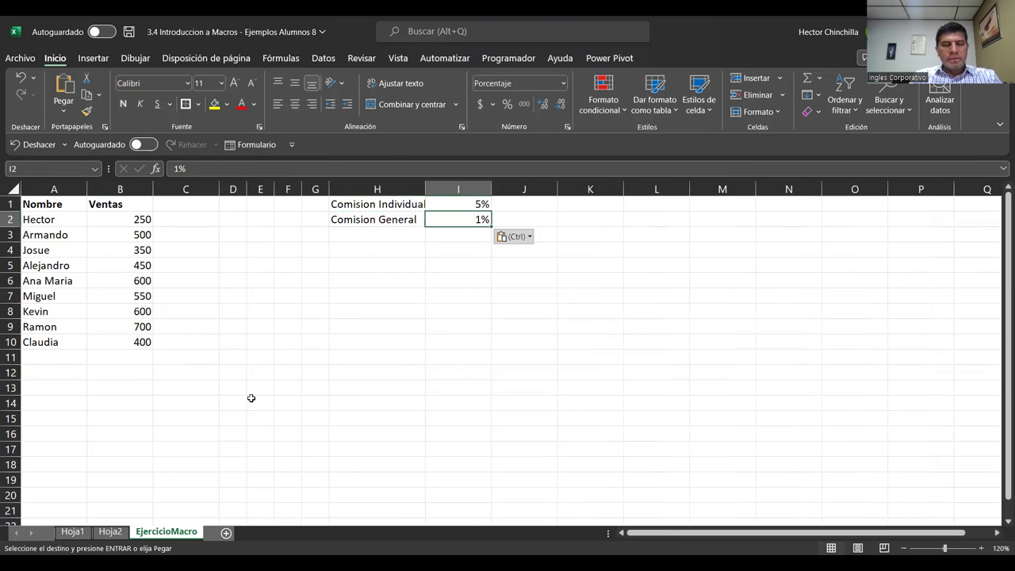
# - Enter the label "Paso 1" in cell H4 of EjercicioMacro
pyautogui.press('Left')
pyautogui.press('Left')
pyautogui.press('Down')
pyautogui.press('Down')
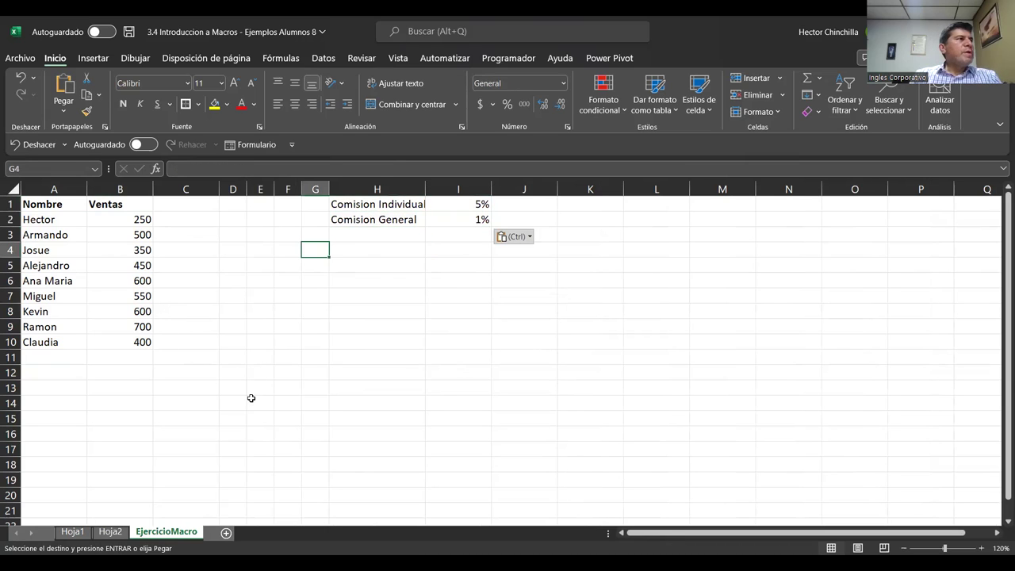
pyautogui.press('Right')
pyautogui.press('Down')
pyautogui.press('Up')
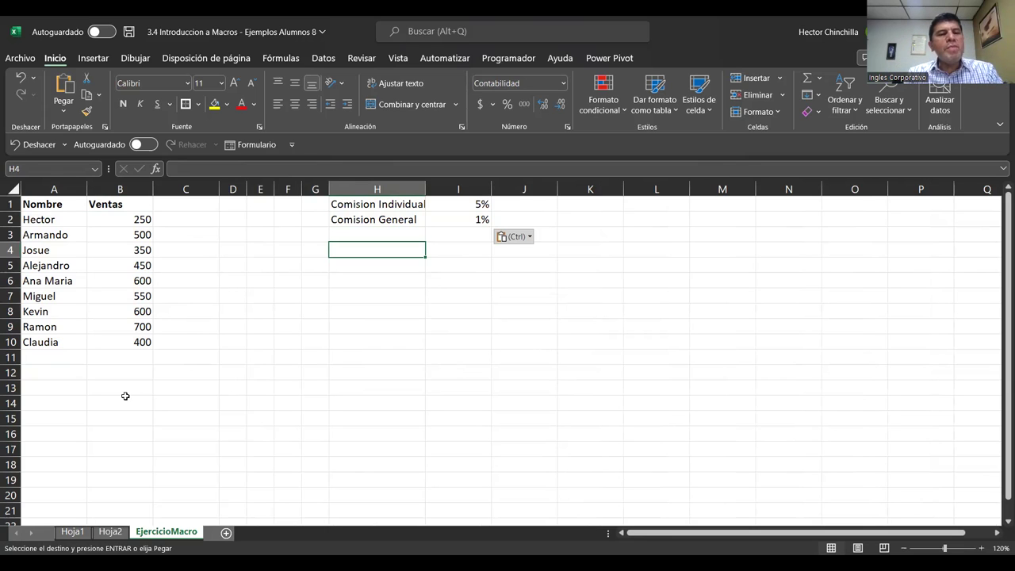
pyautogui.write('P')
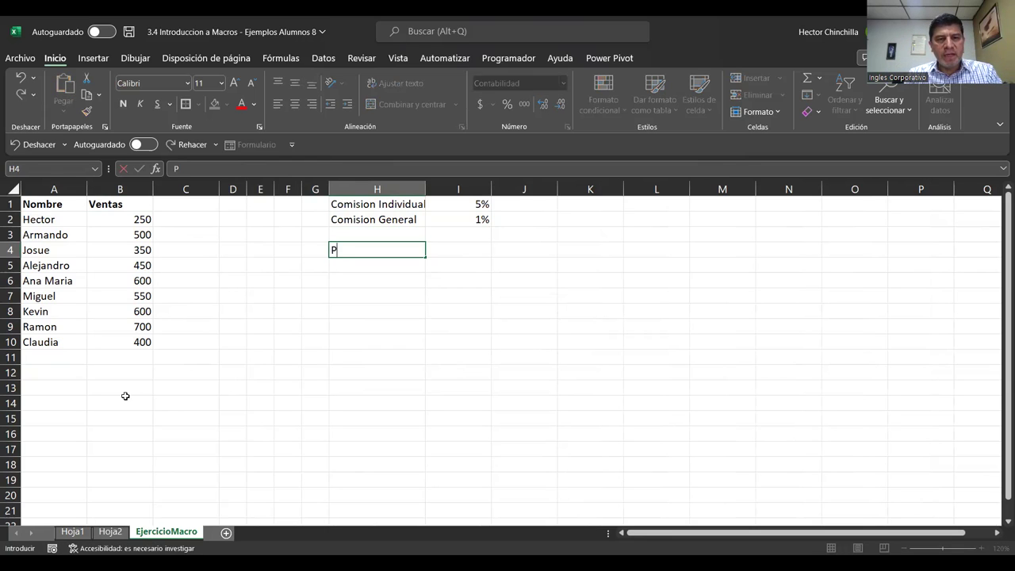
pyautogui.write('aso 1')
pyautogui.press('Tab')
# - Describe the first macro step by entering "Totalizar ventas" in cell I4
pyautogui.press('Left')
pyautogui.press('Right')
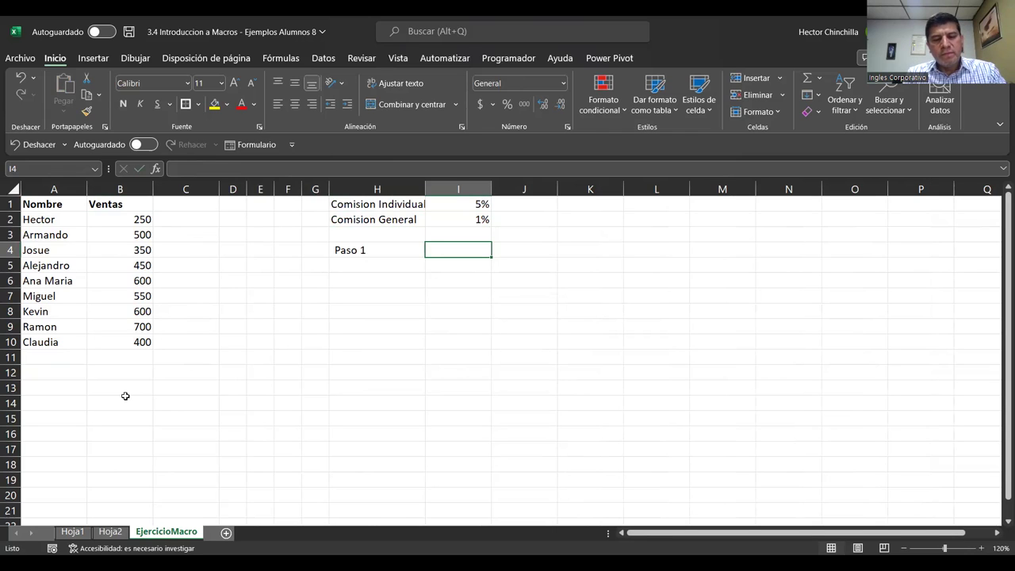
pyautogui.write('T')
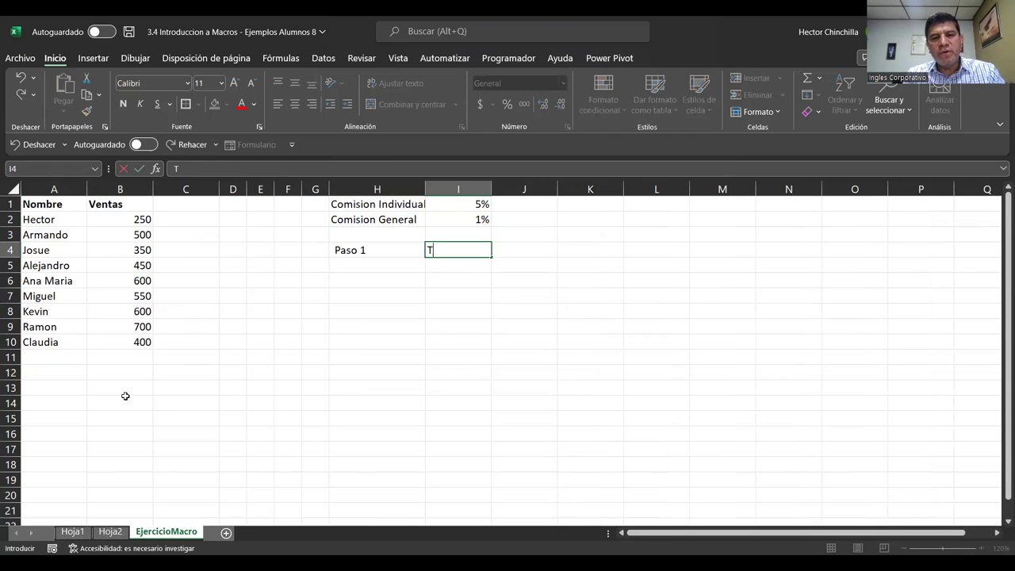
pyautogui.write('otalizar ventas')
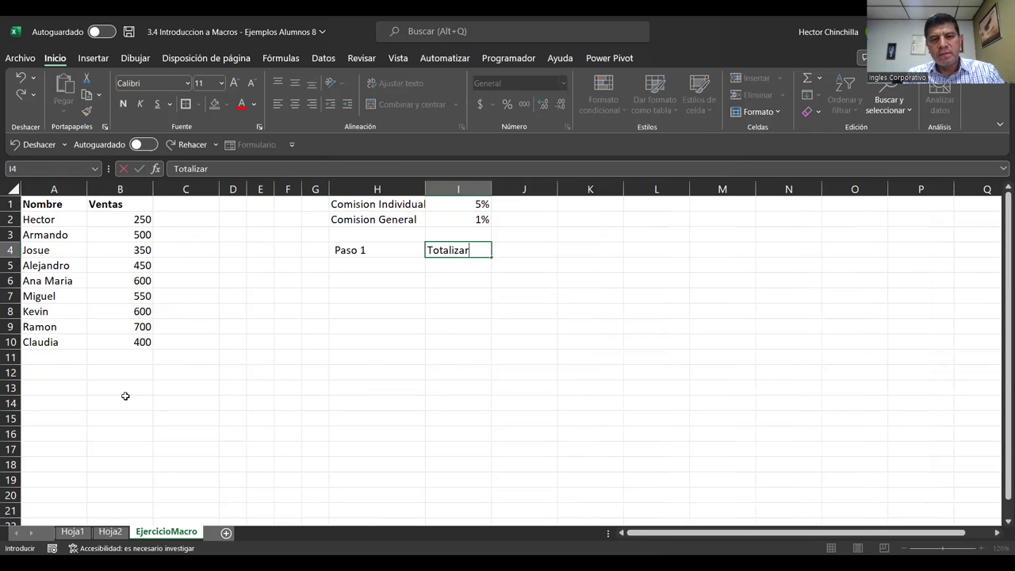
pyautogui.press('Return')
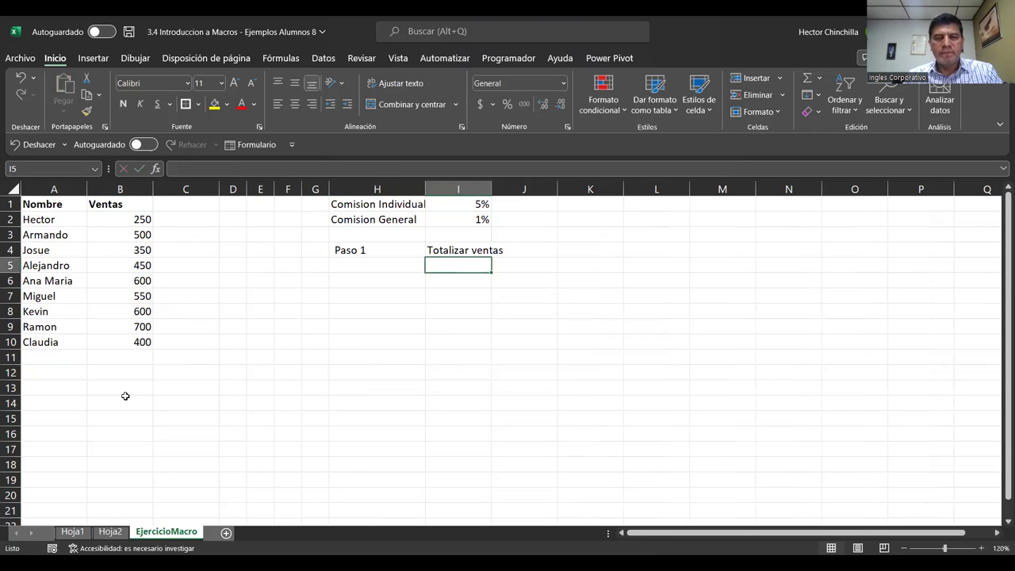
pyautogui.press('Left')
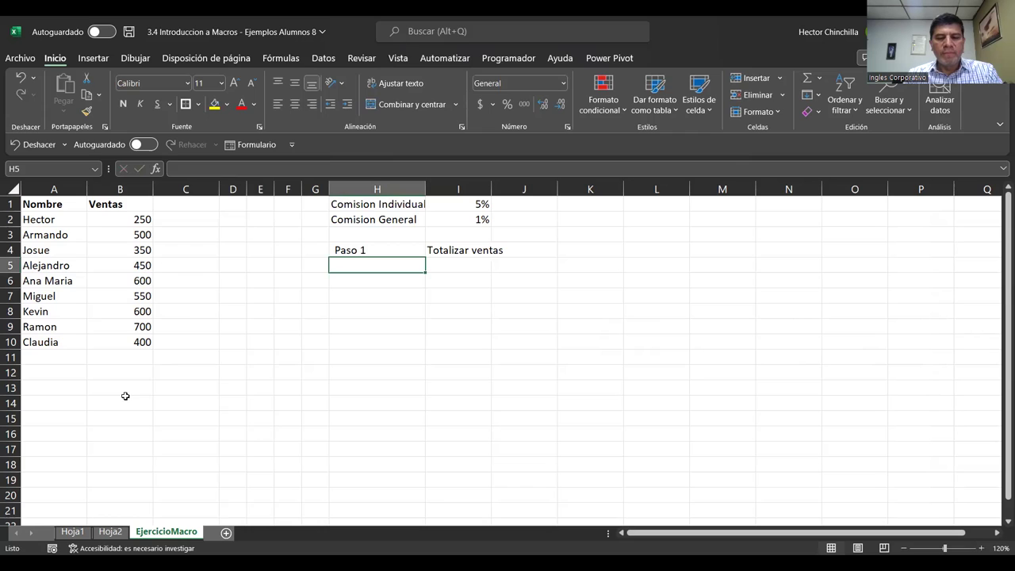
# - Fill in row 5 with "Paso 2" in H5 and "Poner rotulo de la columna Comision, titulos en negrita" in I5
pyautogui.write('Paso 2')
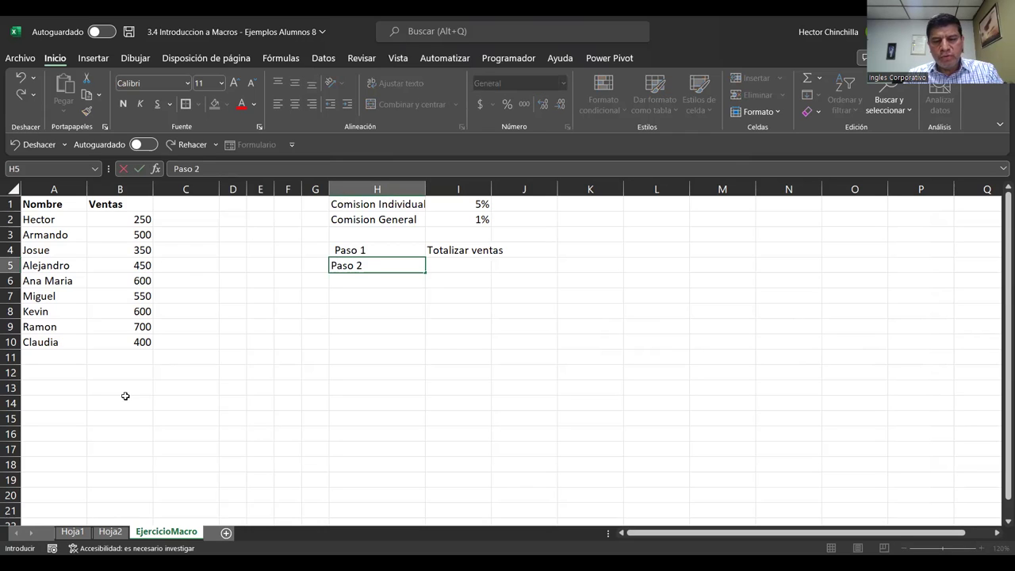
pyautogui.press('Return')
pyautogui.press('Up')
pyautogui.press('Right')
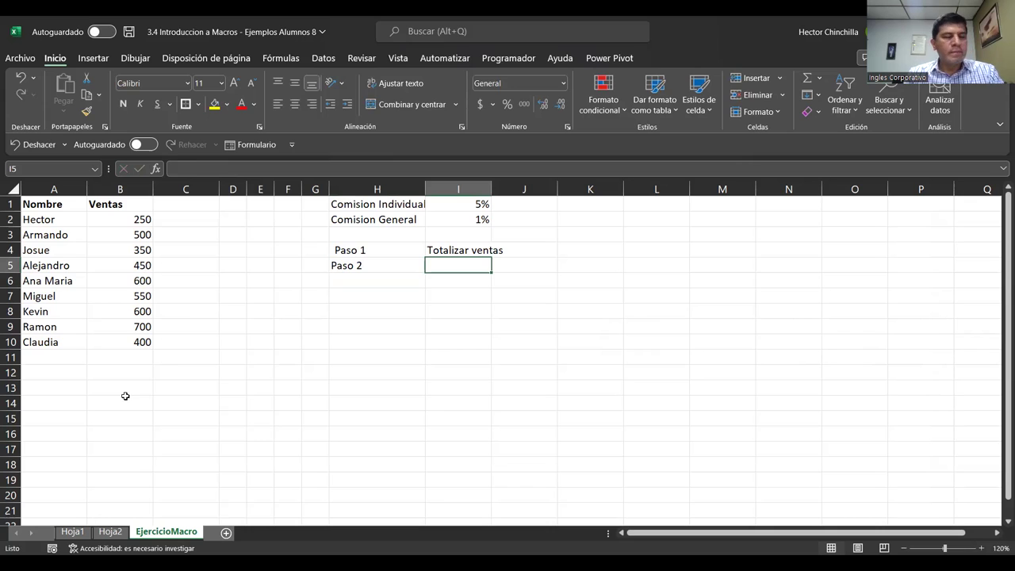
pyautogui.write('Poner ')
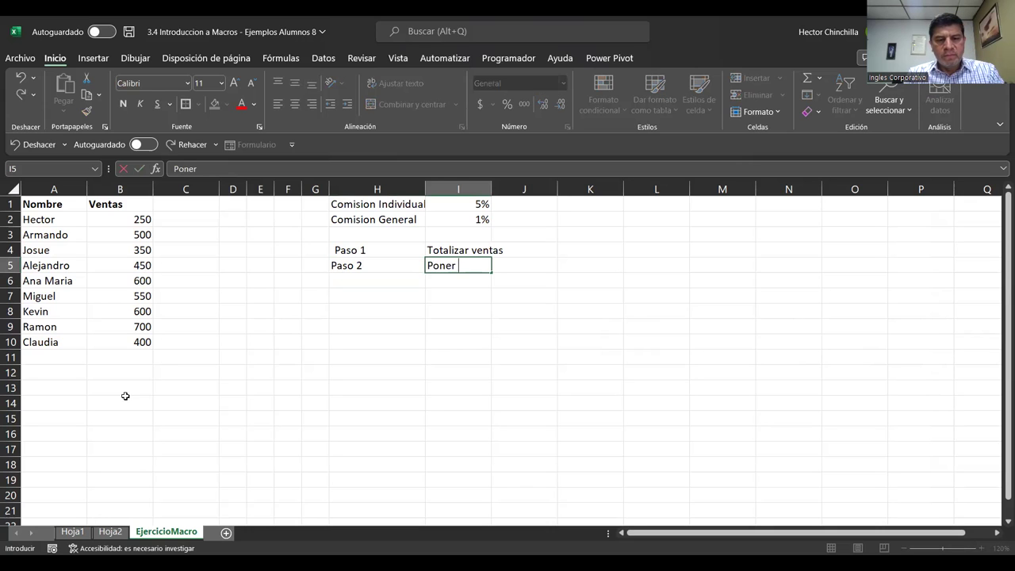
pyautogui.write('rotulo')
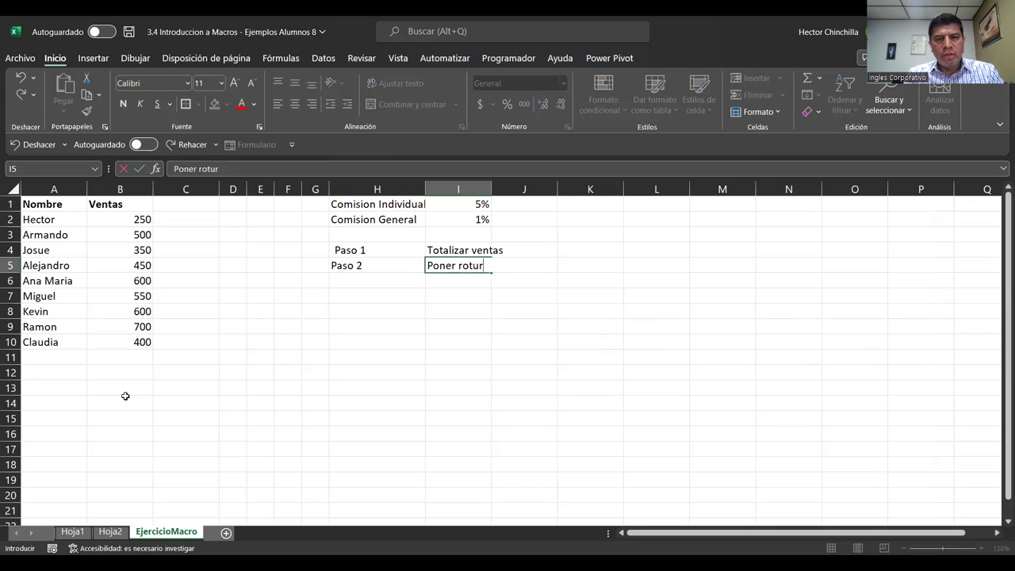
pyautogui.write(' de la columna Comision')
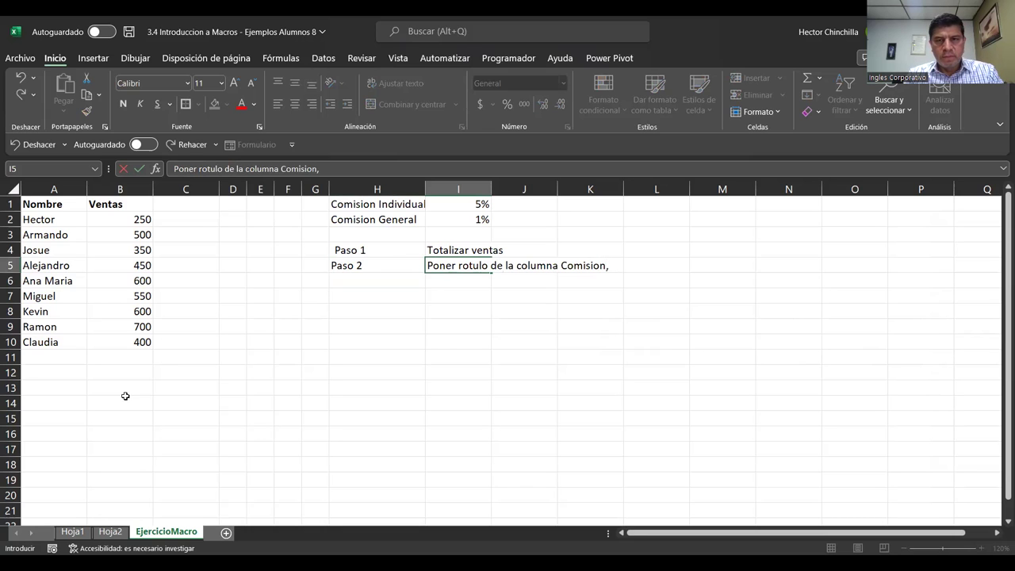
pyautogui.write(', titu')
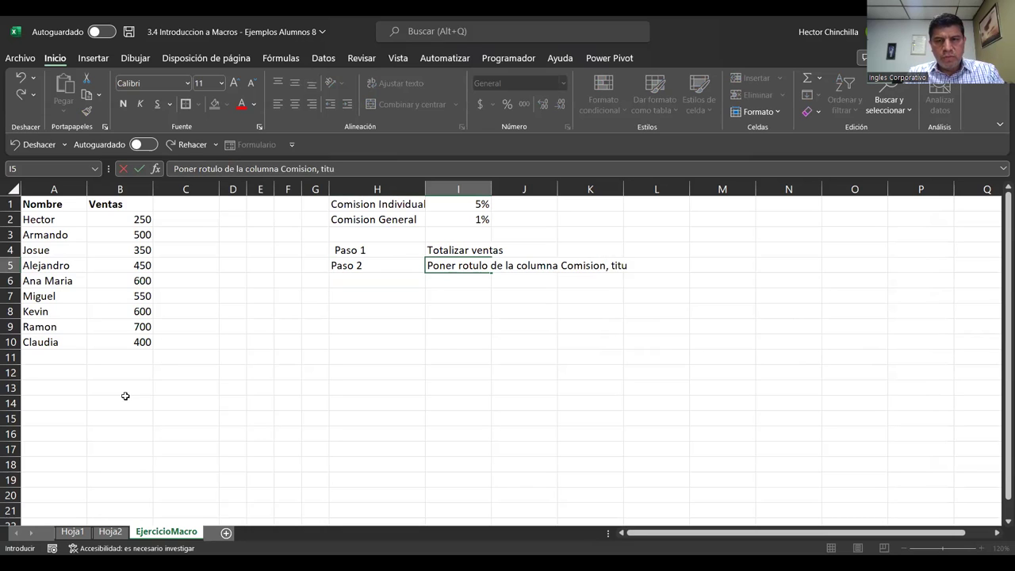
pyautogui.write('los en negrita')
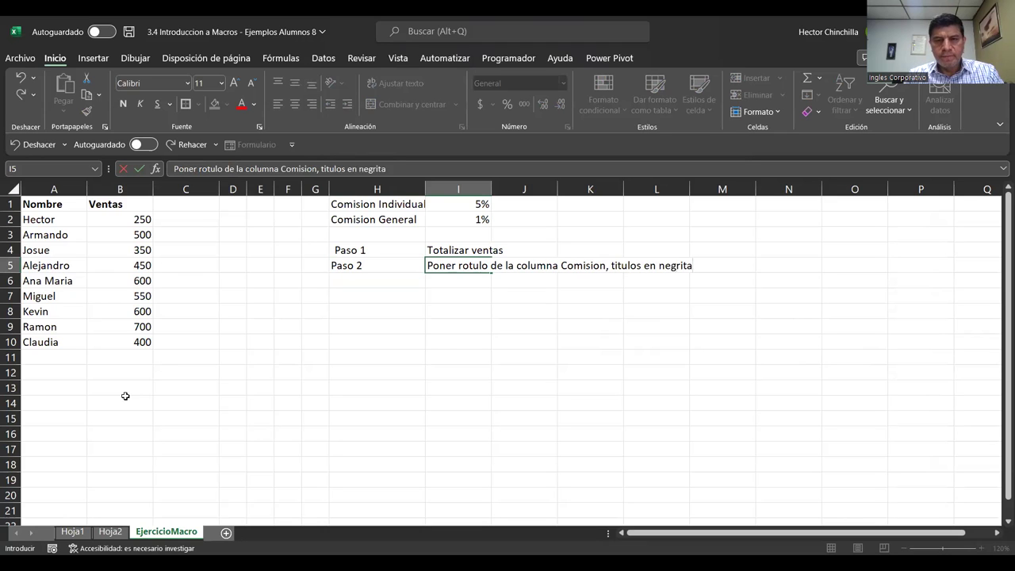
pyautogui.press('Return')
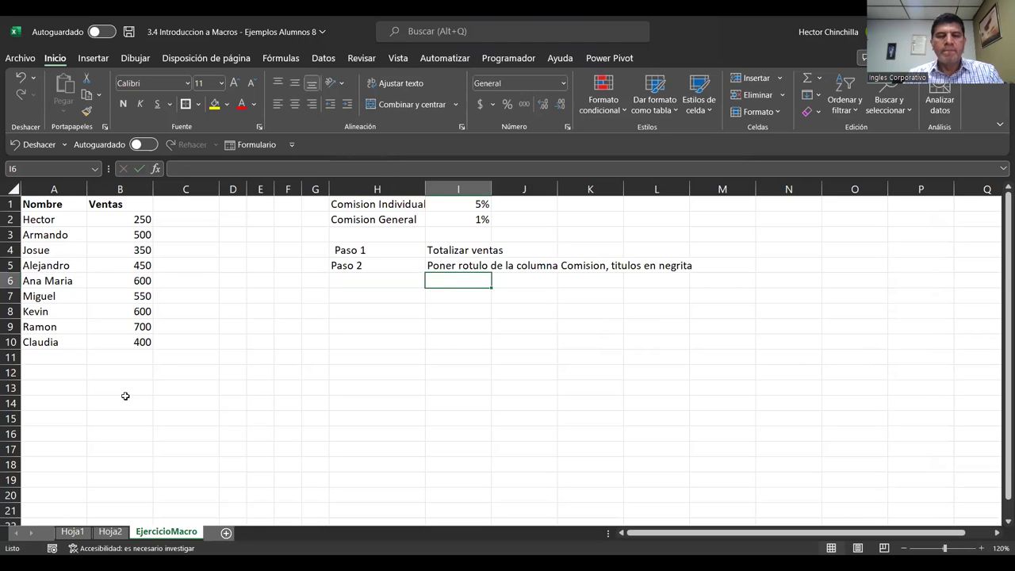
# - Enter the label "Paso 3" in cell H6, below the "Paso 2" label
pyautogui.press('Left')
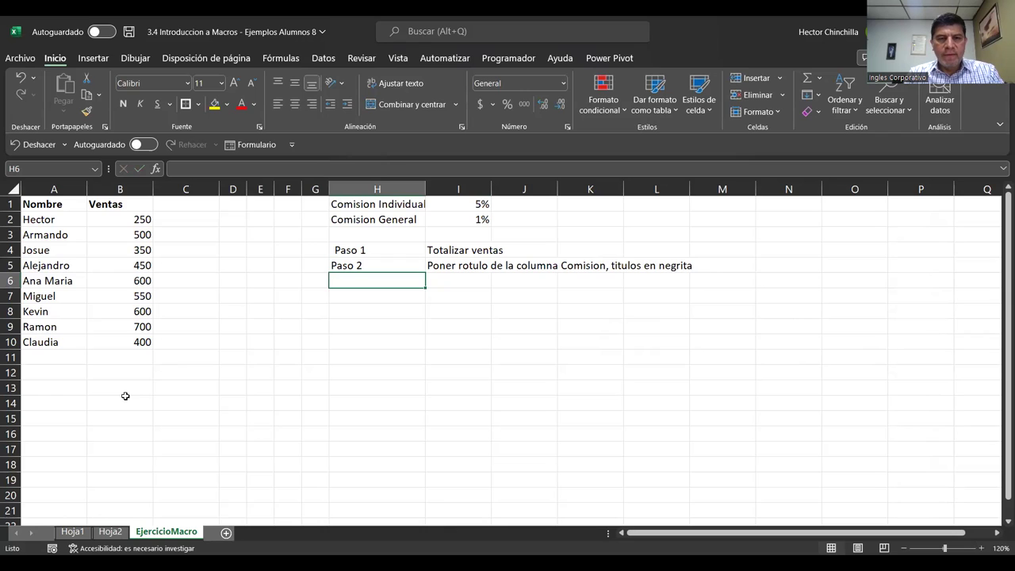
pyautogui.write('Paso 2')
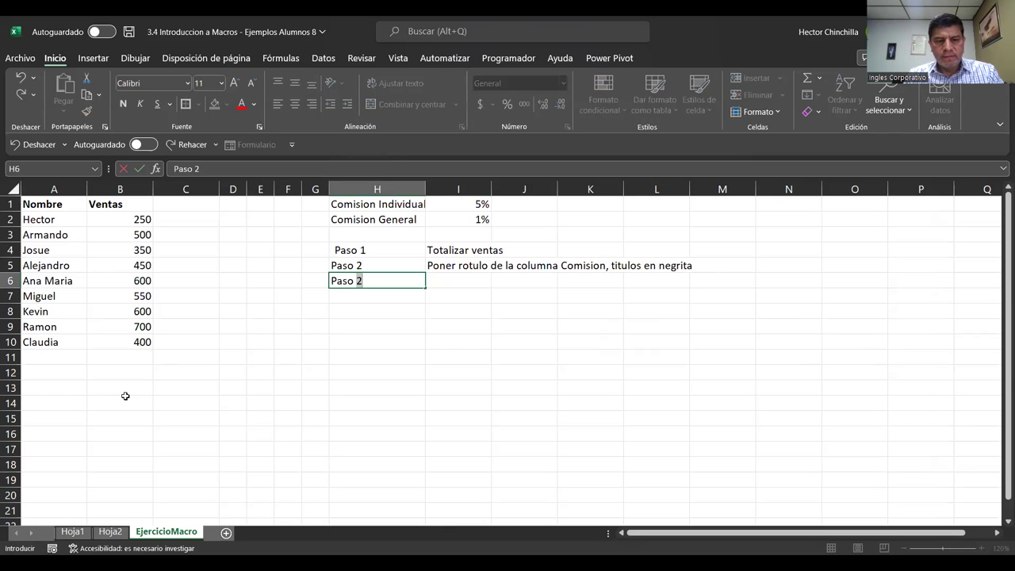
pyautogui.press('BackSpace')
pyautogui.write('3')
pyautogui.press('Return')
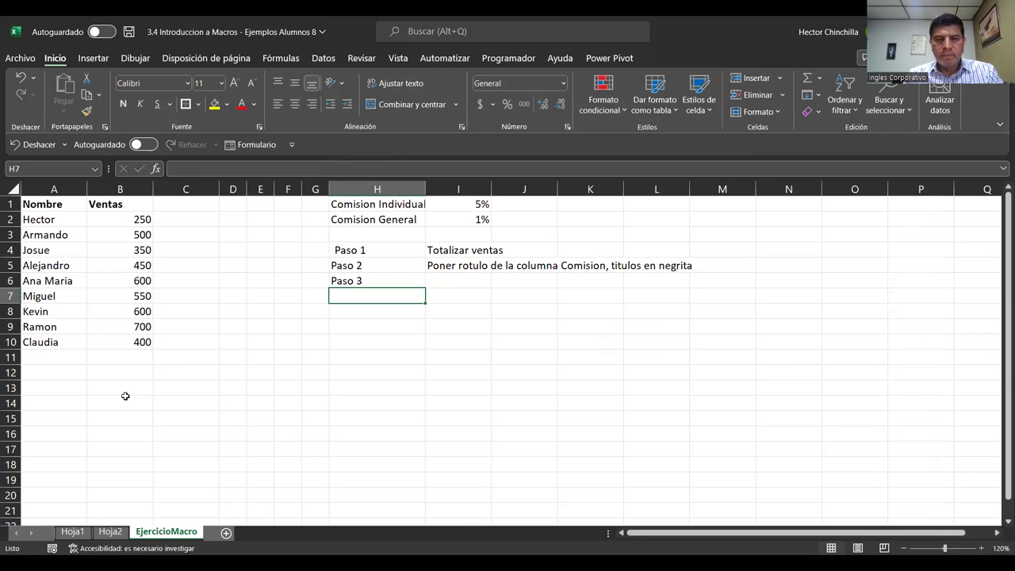
# - Describe the third macro step by entering "Construir formula para el calculo de comision" in cell I6
pyautogui.press('Up')
pyautogui.press('Right')
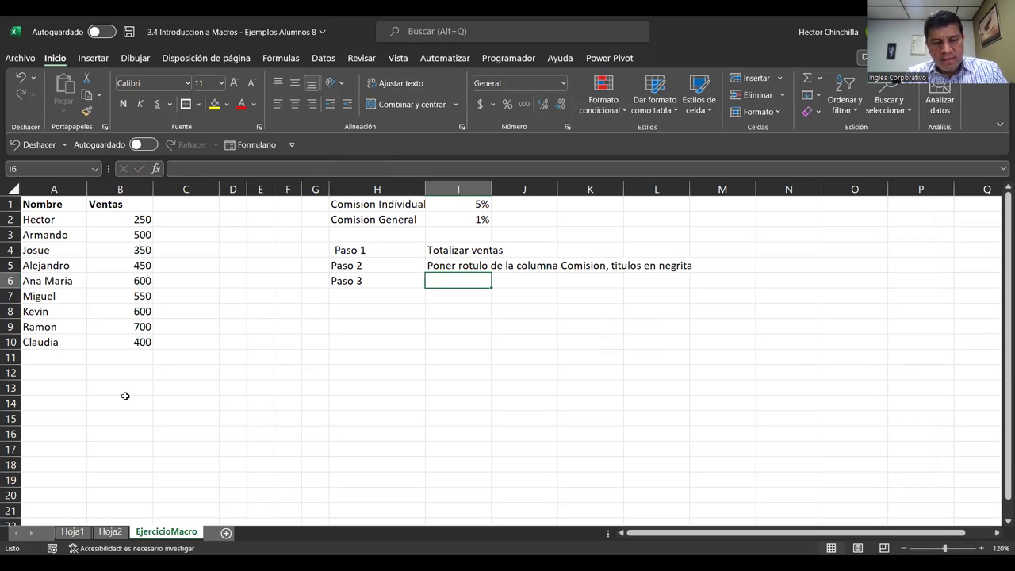
pyautogui.write('Construir formual')
pyautogui.press('BackSpace')
pyautogui.press('BackSpace')
pyautogui.write('la')
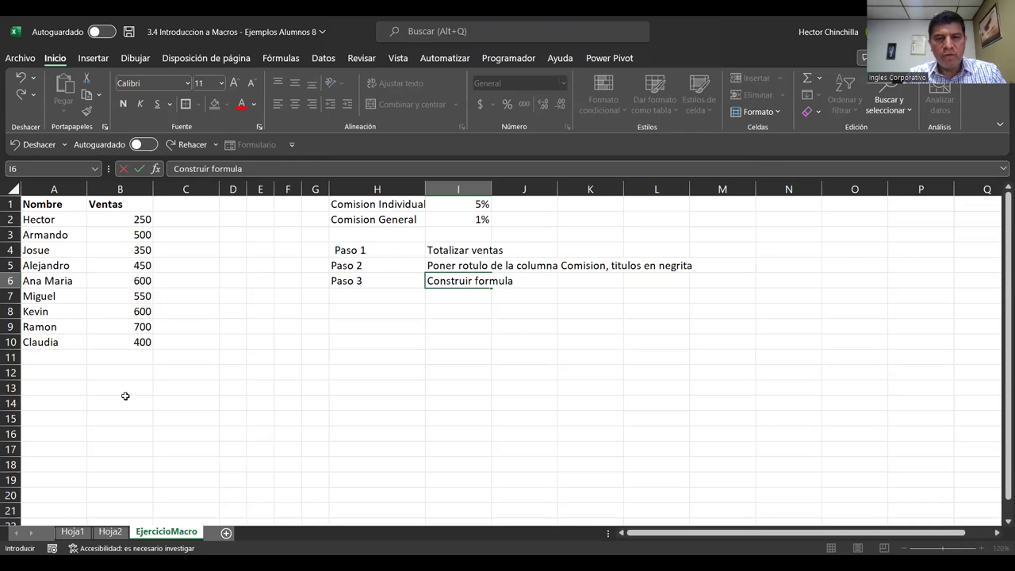
pyautogui.write(' para el')
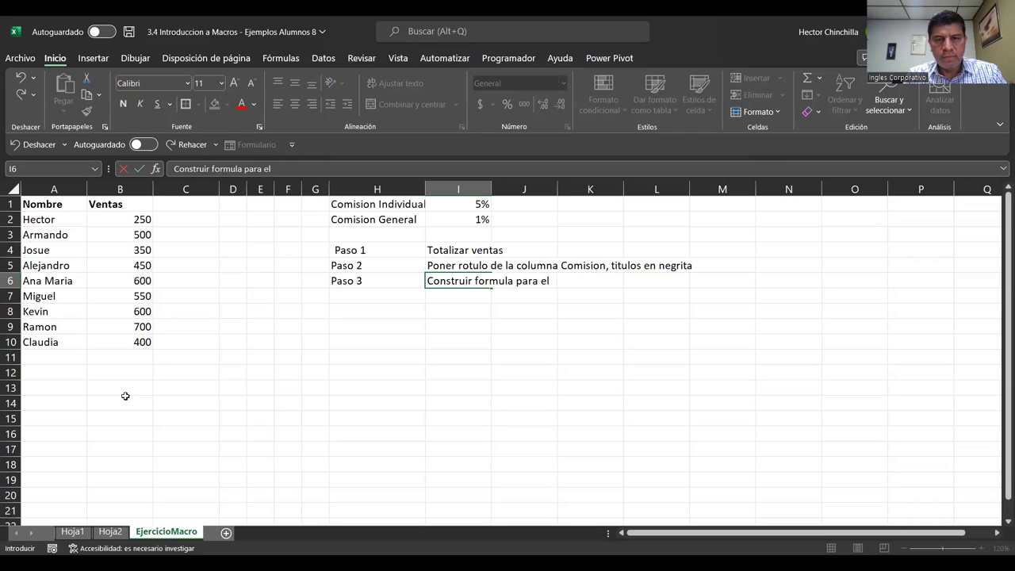
pyautogui.write(' calculo de co')
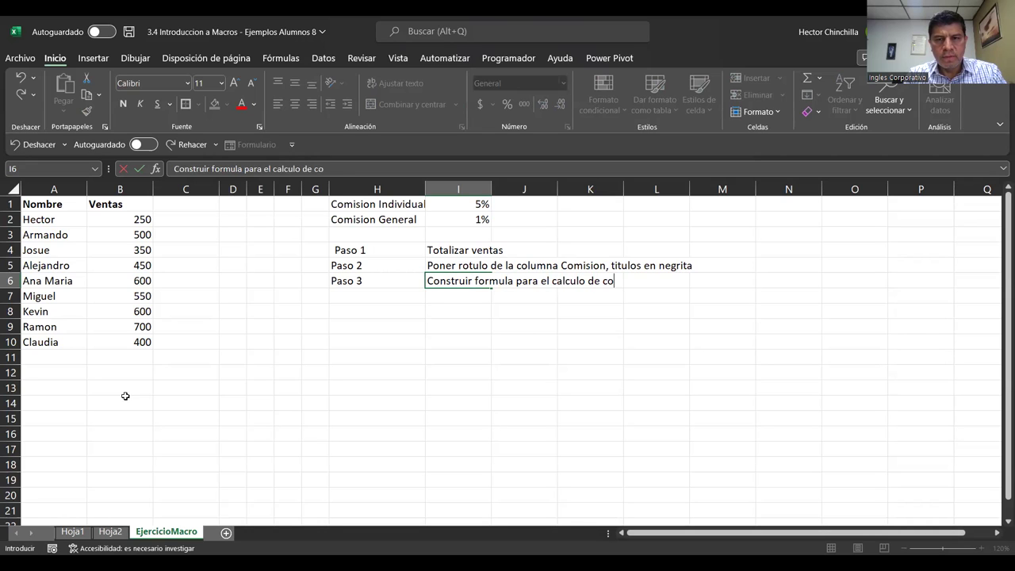
pyautogui.write('mision')
pyautogui.press('Return')
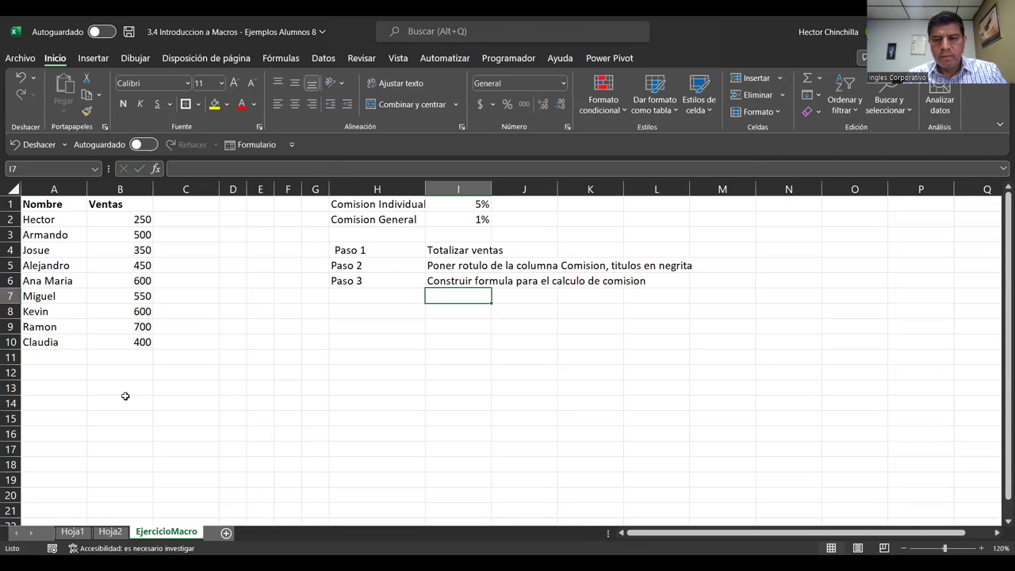
# - Add the fourth macro step in row 7, with "Paso 4" in H7 and "Copiar la formula creada" in I7
pyautogui.press('Left')
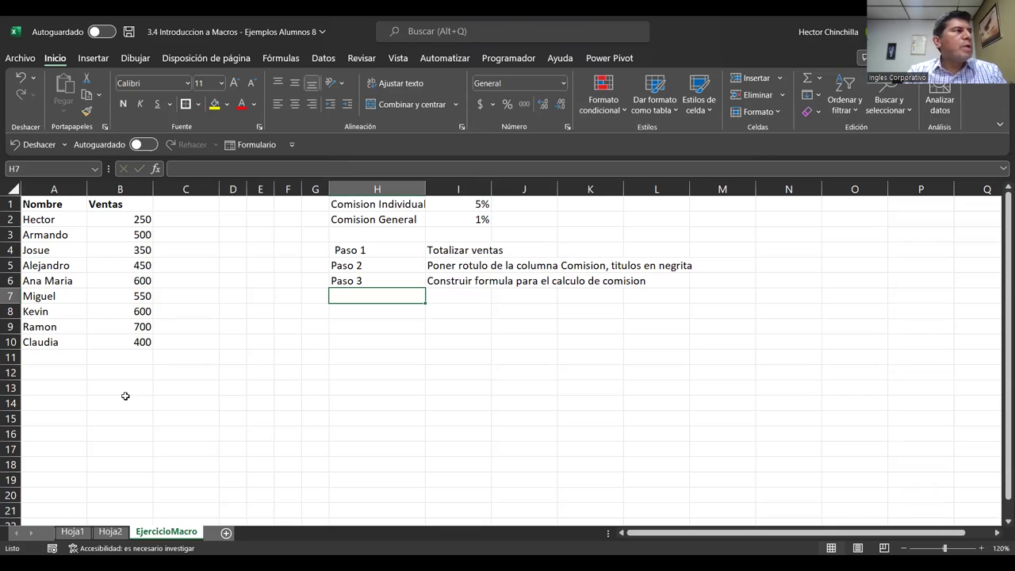
pyautogui.write('Paso')
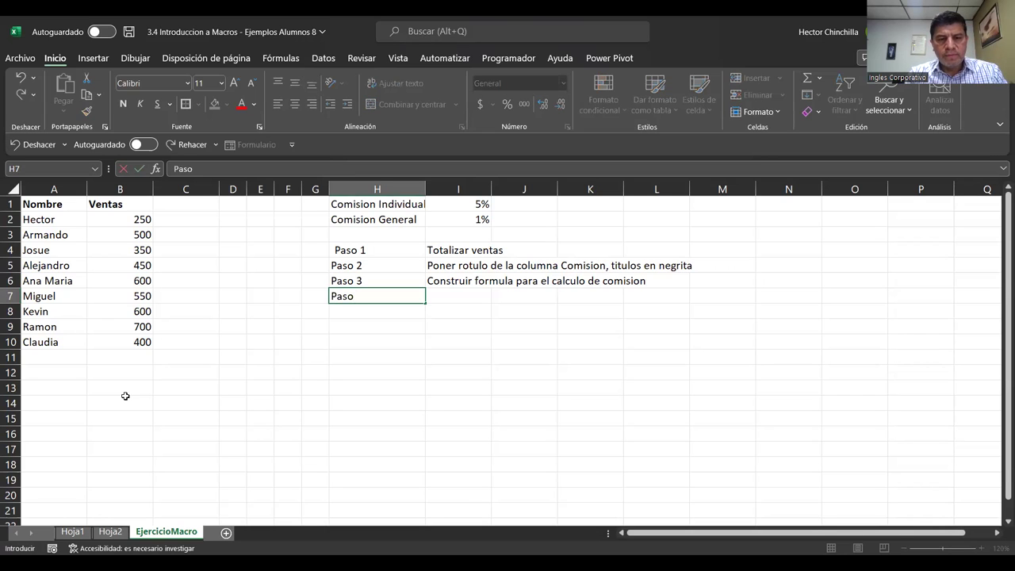
pyautogui.write(' 4')
pyautogui.press('Return')
pyautogui.press('Up')
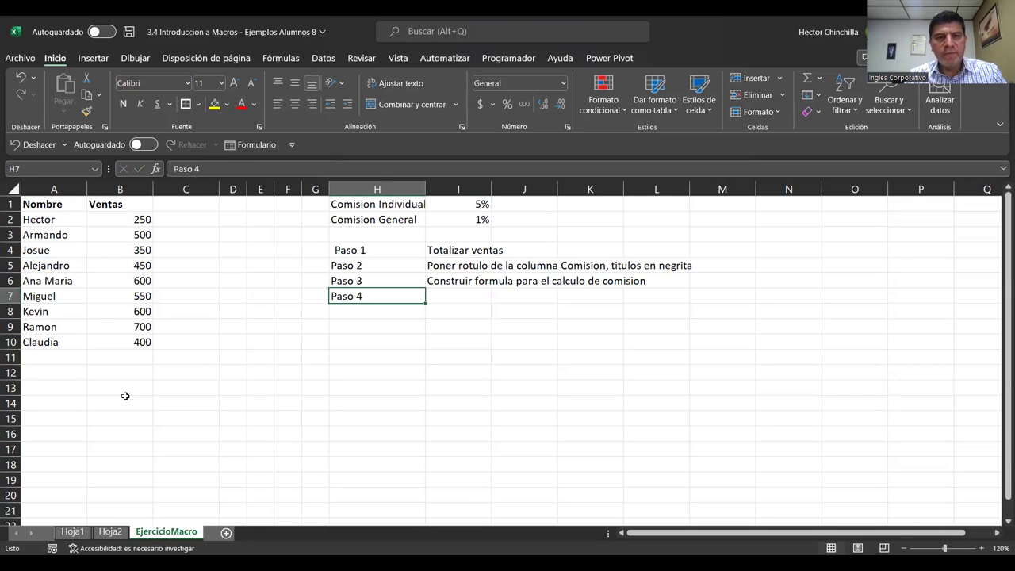
pyautogui.press('Right')
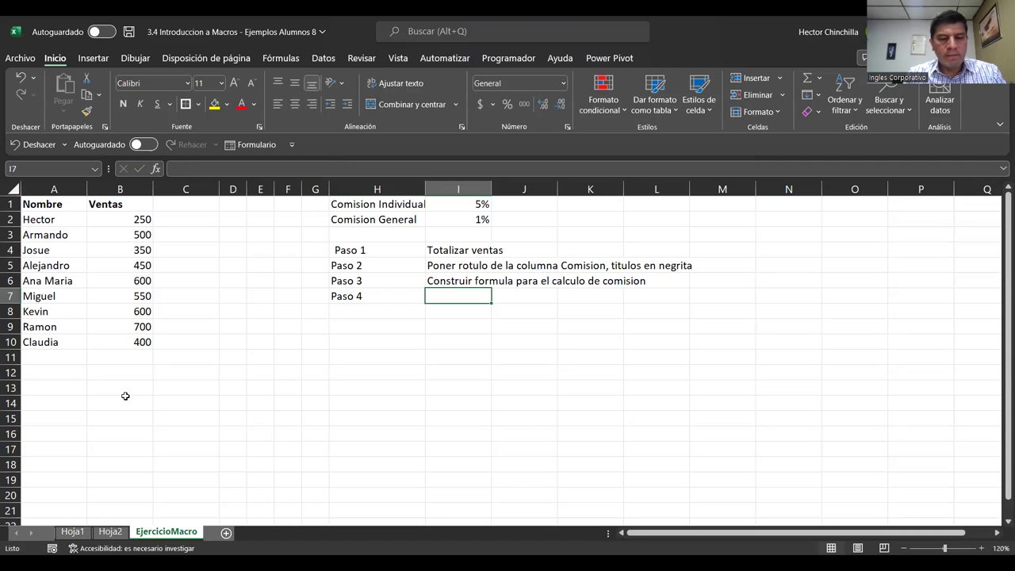
pyautogui.write('Cop')
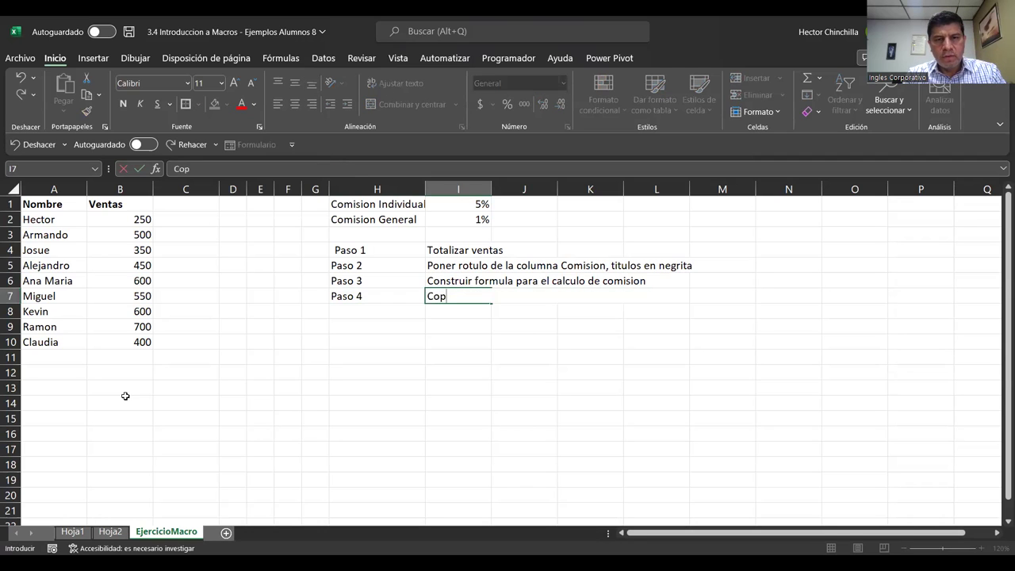
pyautogui.write('iar la formula creada')
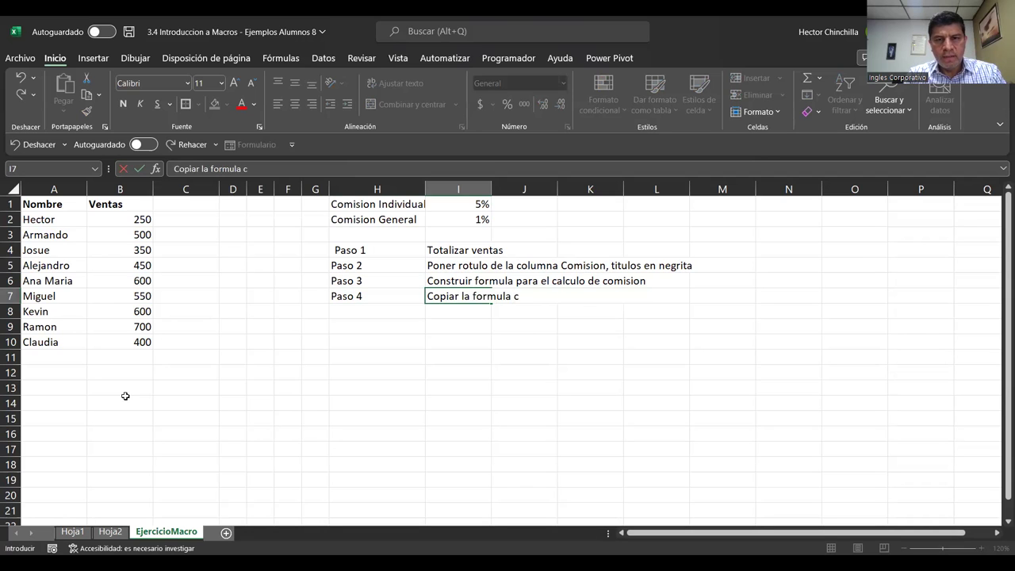
pyautogui.press('Return')
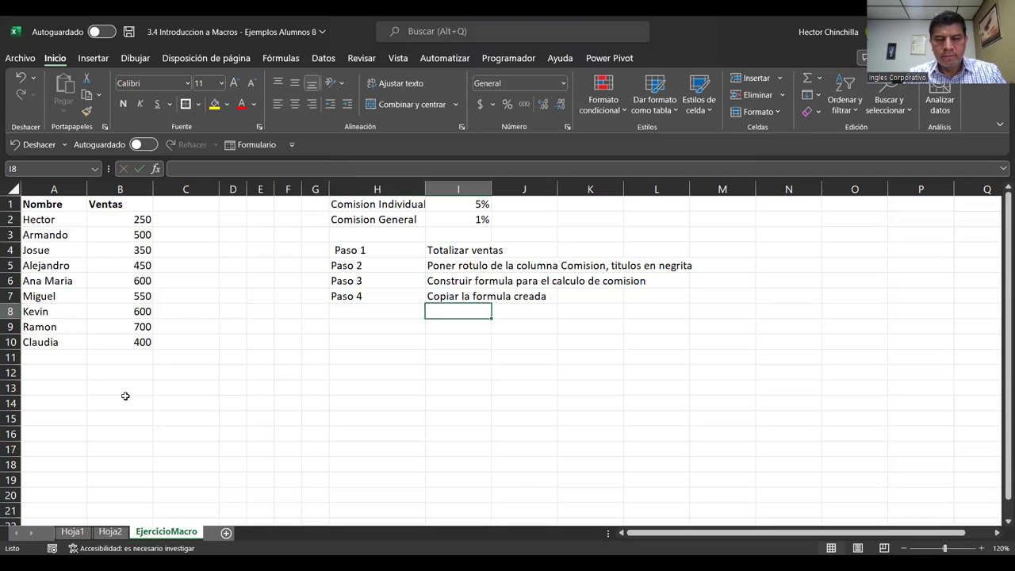
# - Add the fifth macro step in row 8, with "Paso 5" in H8 and "Totalizar las comisiones" in I8
pyautogui.press('Left')
pyautogui.write('Paso ')
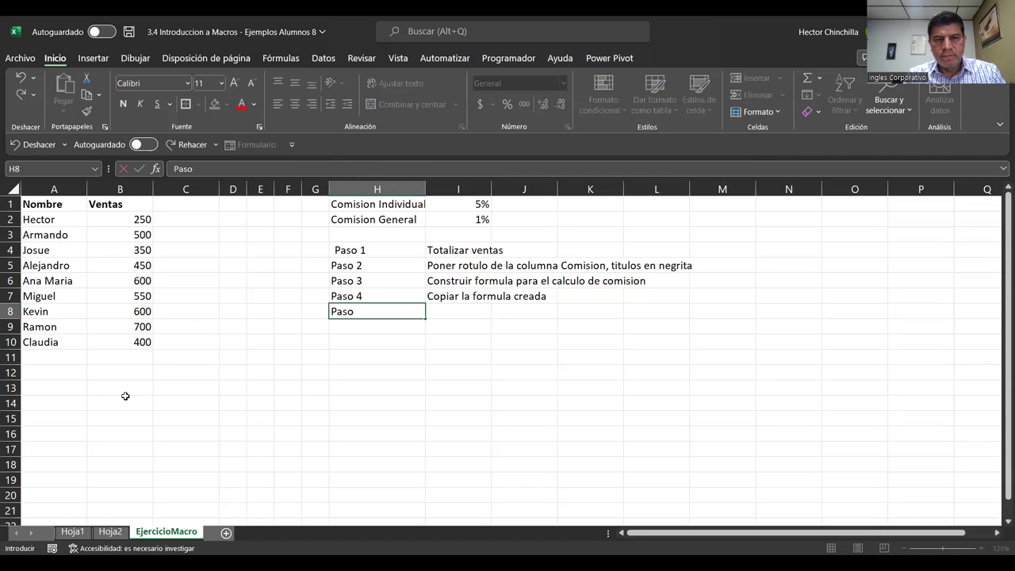
pyautogui.write('5')
pyautogui.press('Tab')
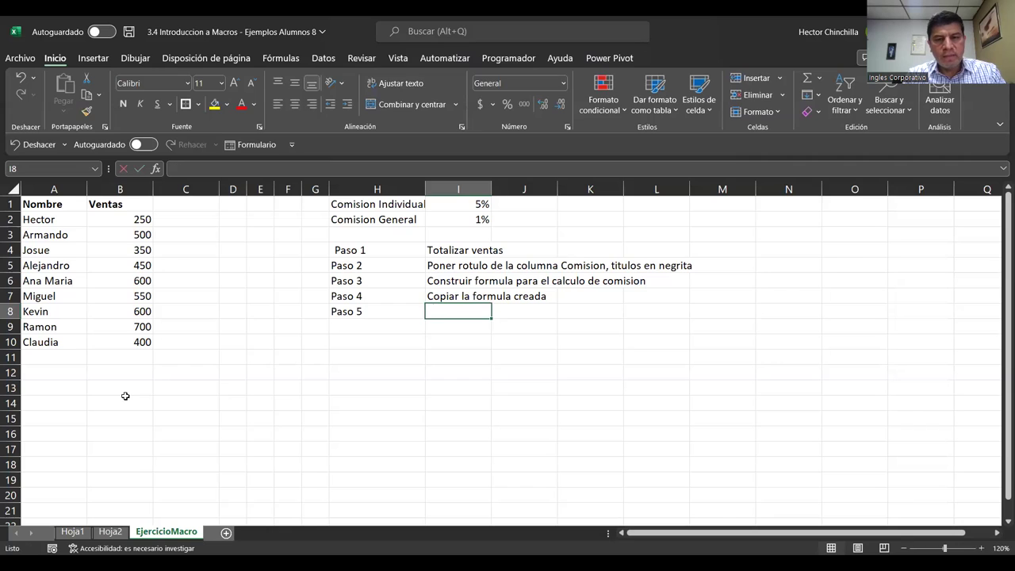
pyautogui.write('Totalizar las comisiones')
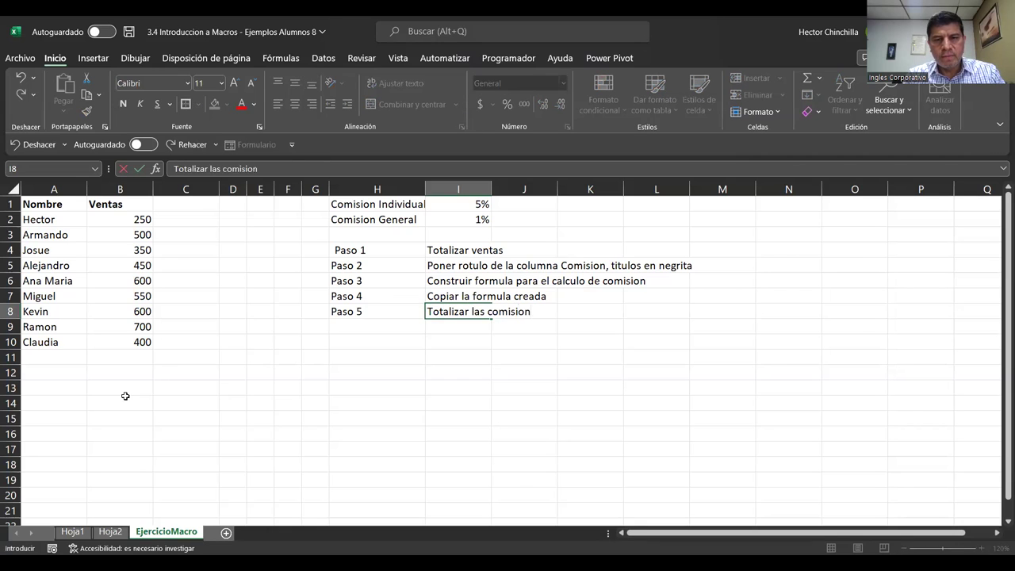
pyautogui.press('Return')
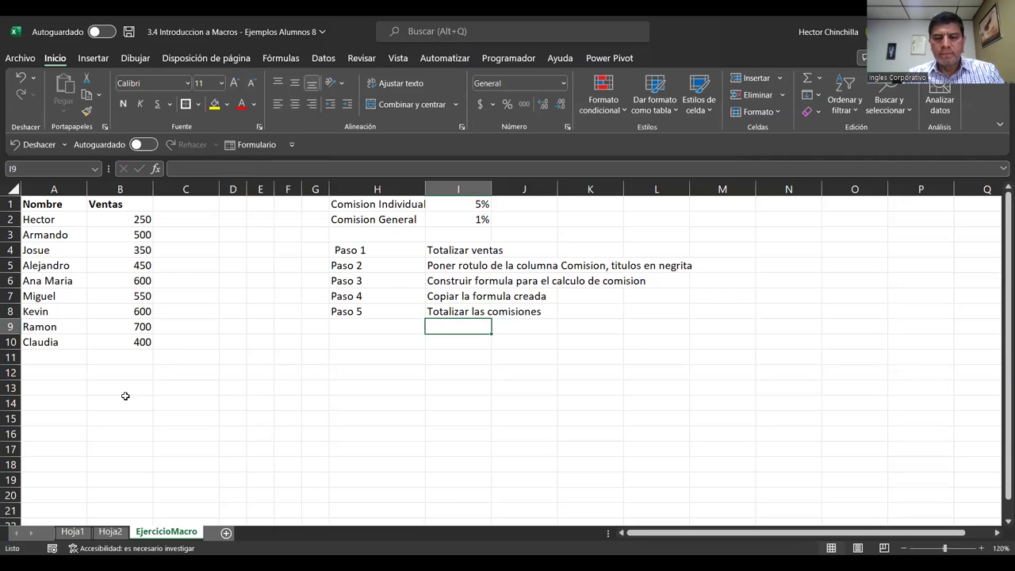
# - Enter the label "Paso 6" in cell H9, below the "Paso 5" label
pyautogui.press('Left')
pyautogui.write('Paso')
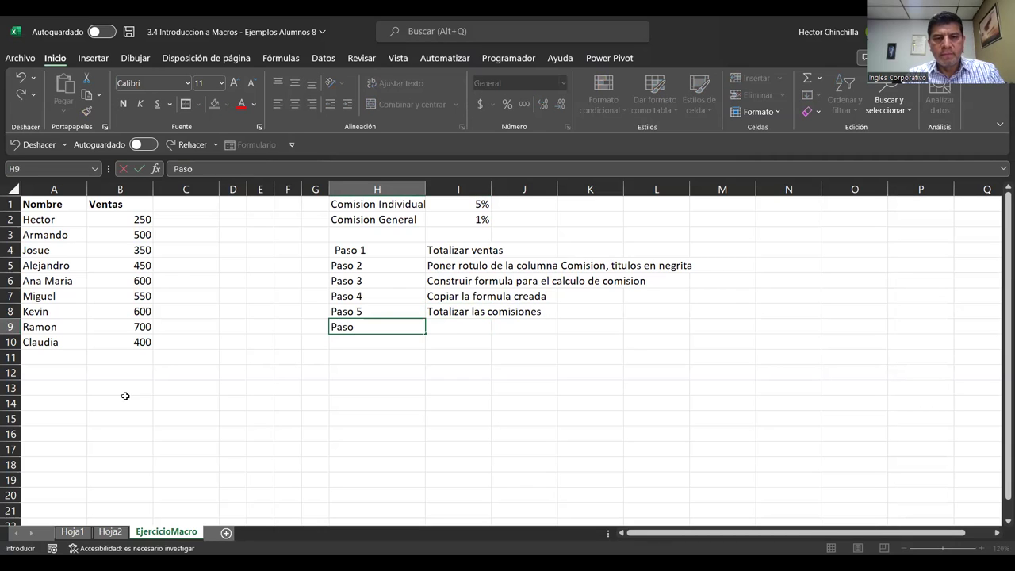
pyautogui.write(' 6')
pyautogui.press('Tab')
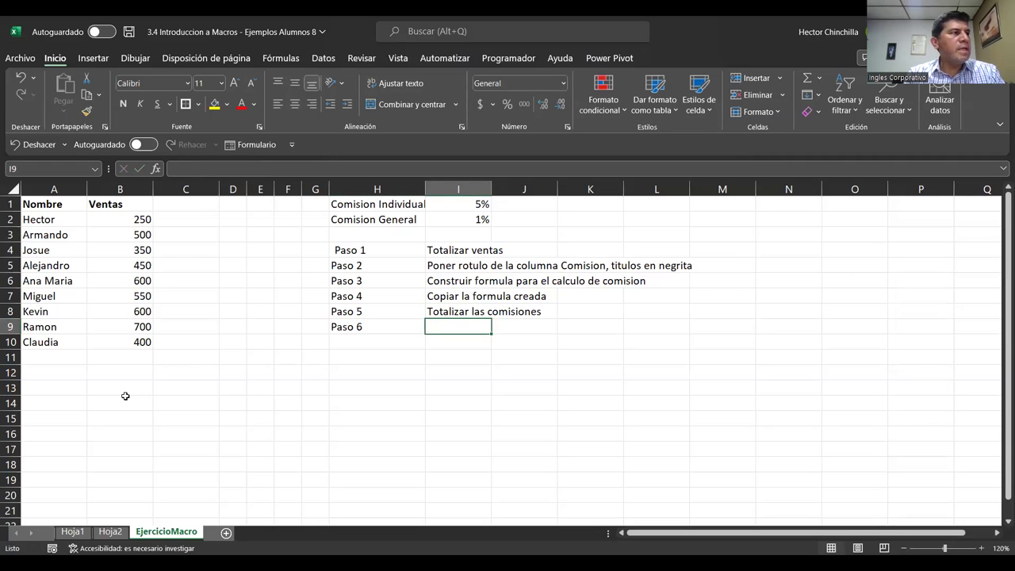
# - Describe the sixth macro step by entering "Poner rotulos de Totales y negrita" in cell I9
pyautogui.write('Poner ')
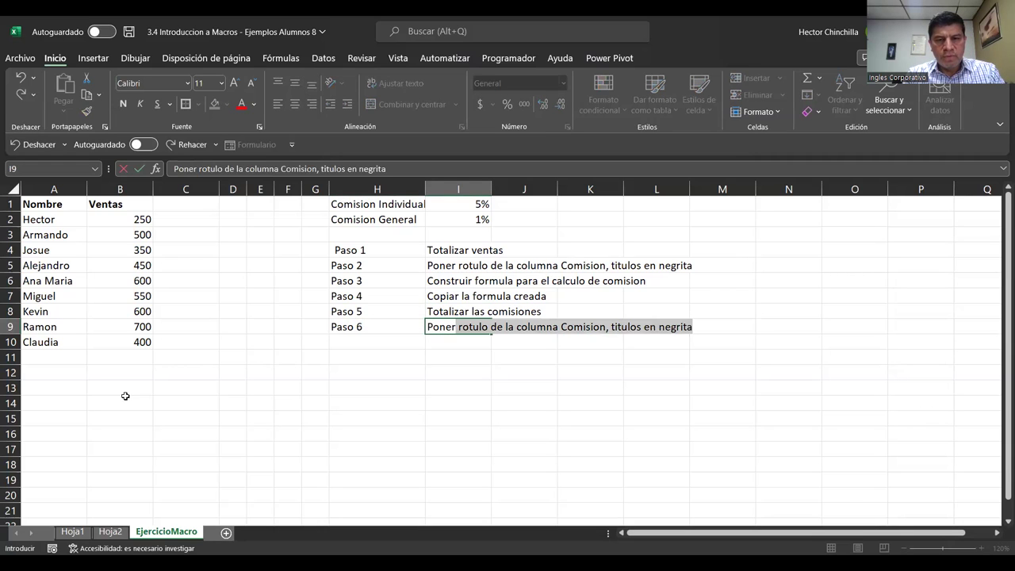
pyautogui.write('rotul')
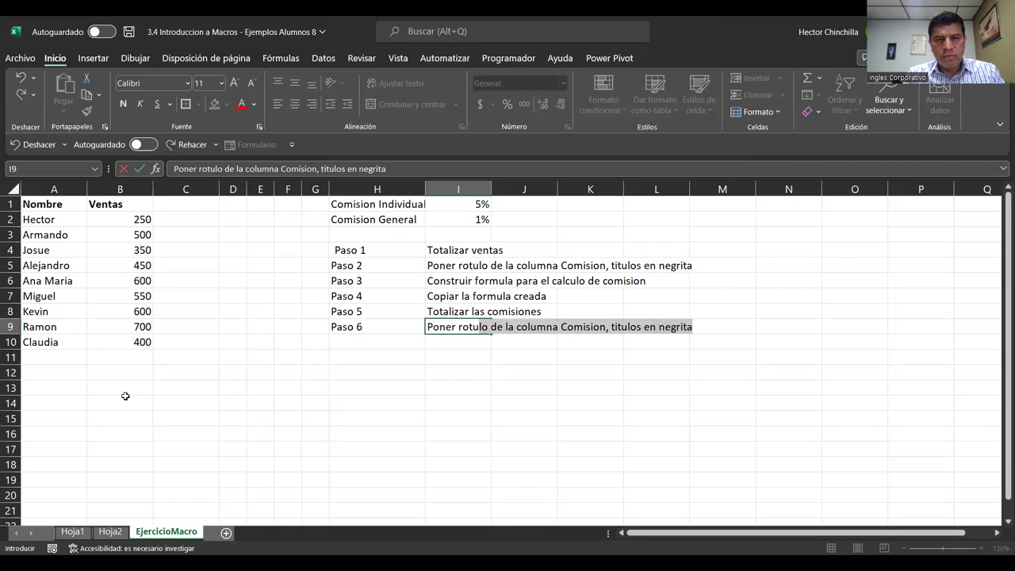
pyautogui.write('os de')
pyautogui.write('ales')
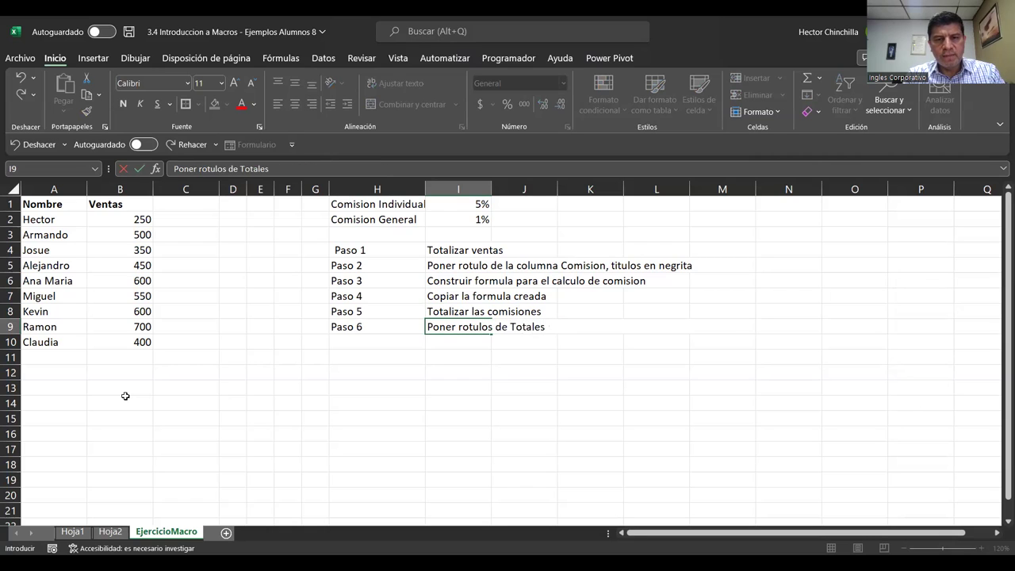
pyautogui.write(' y neg')
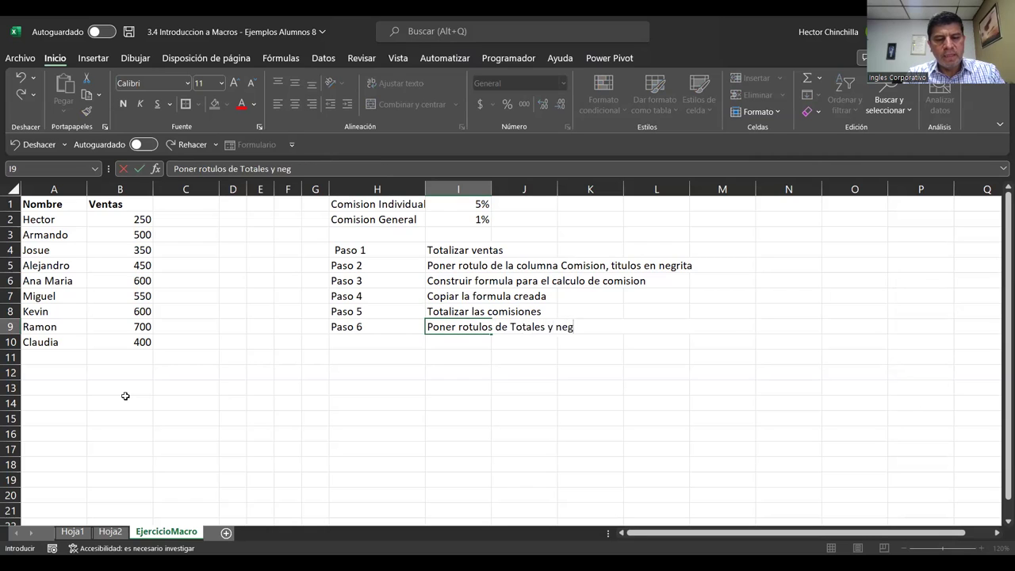
pyautogui.write('rit')
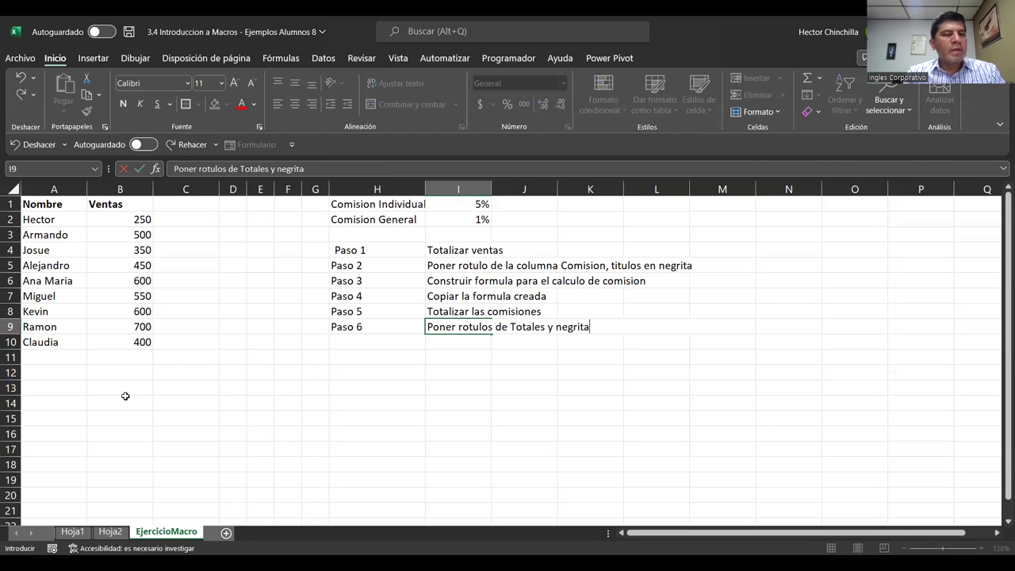
pyautogui.write('a')
pyautogui.press('Return')
pyautogui.press('Left')
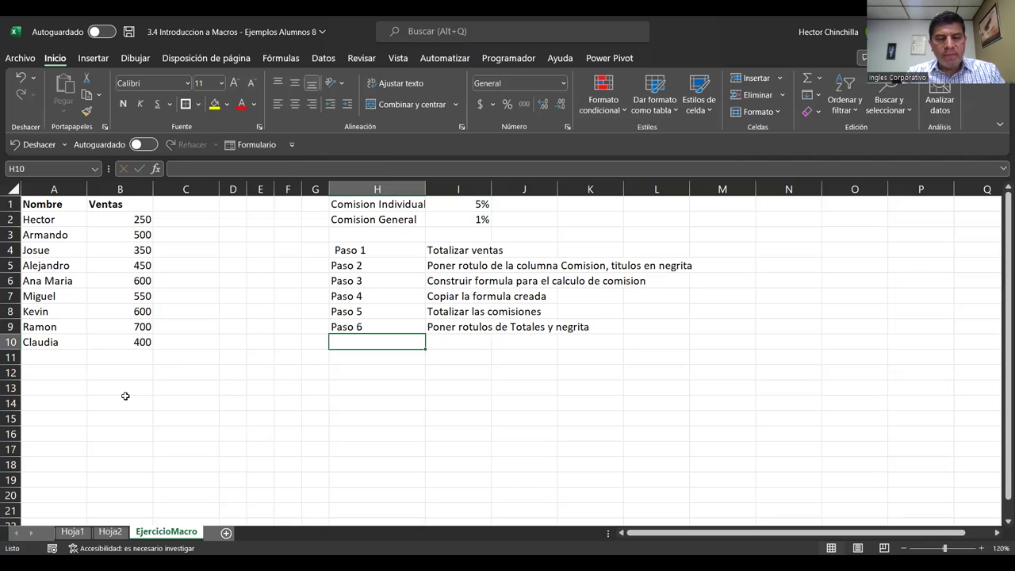
# - Add the seventh macro step in row 10, with "Paso 7" in H10 and "Poner formatos de moneda a todos los valores" in I10
pyautogui.write('Paso 7')
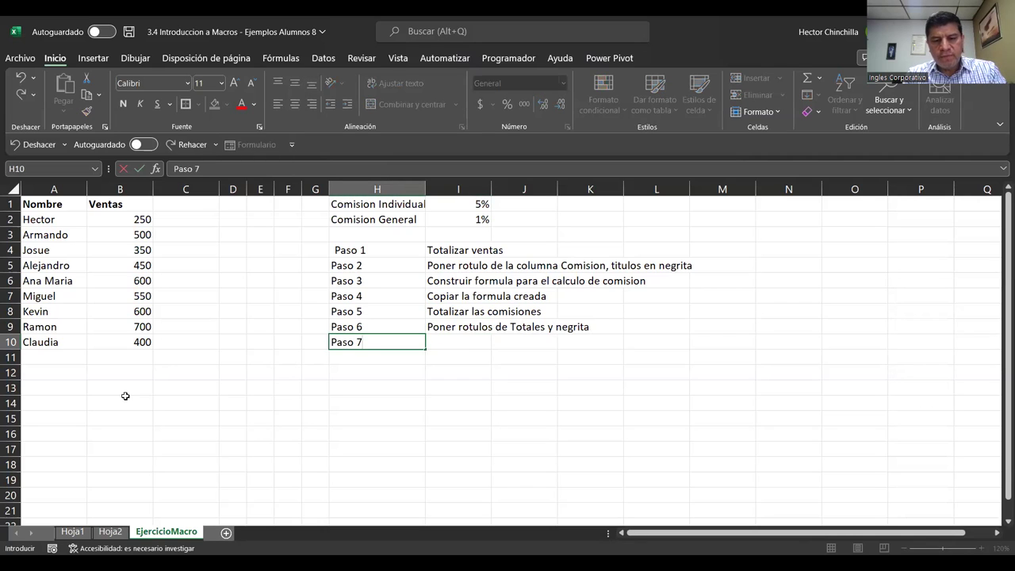
pyautogui.press('Tab')
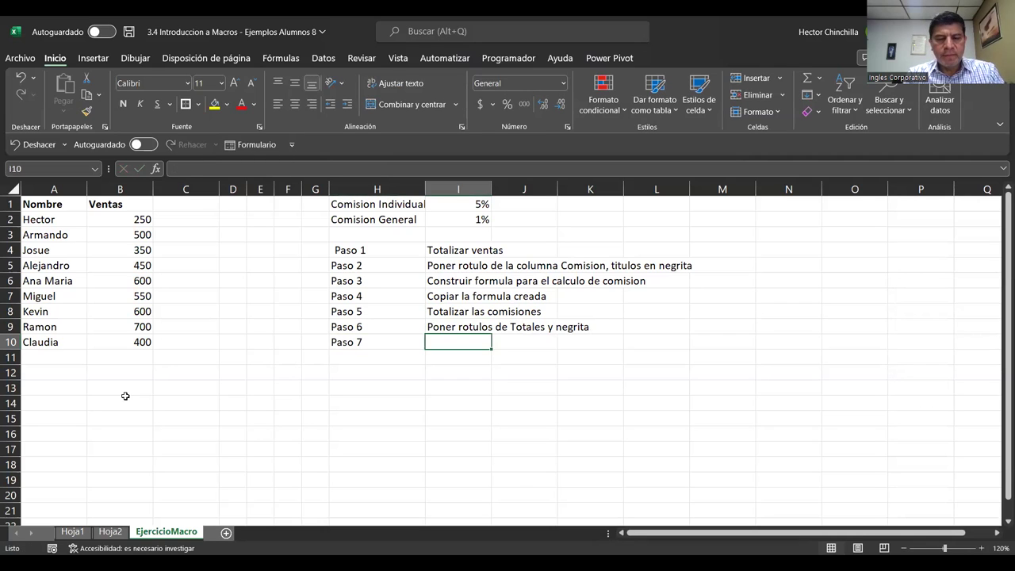
pyautogui.write('Poner')
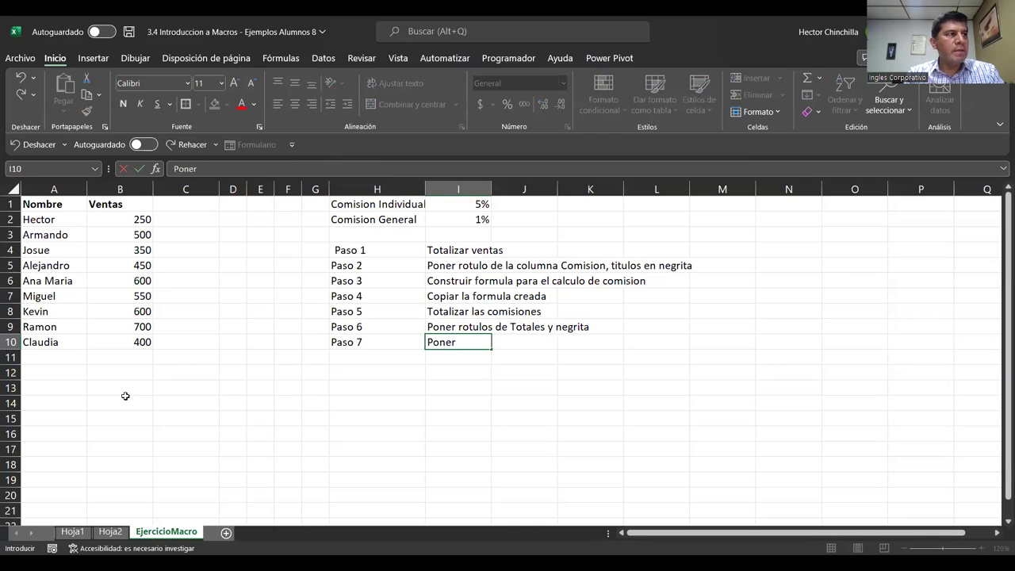
pyautogui.write(' formatos de')
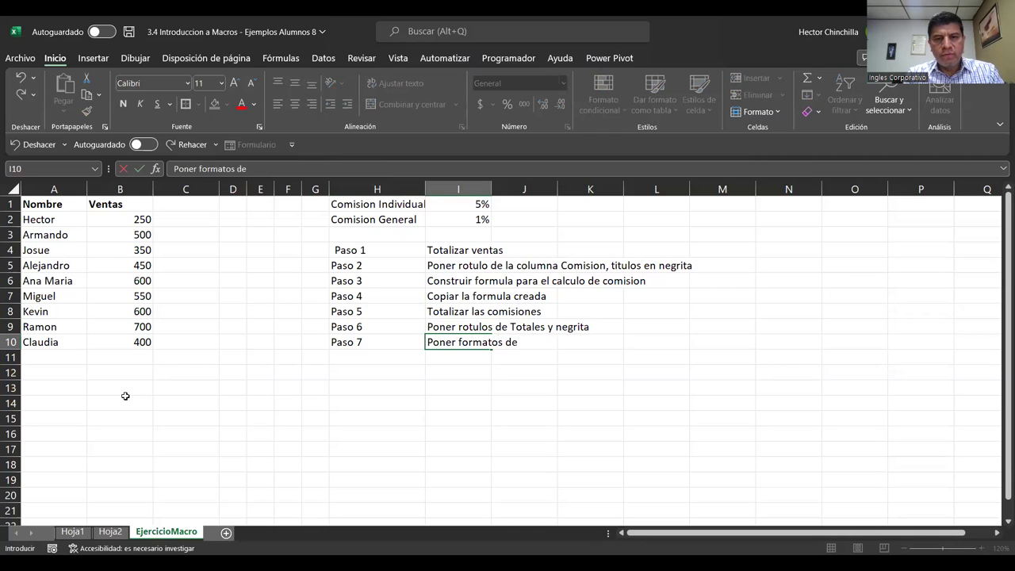
pyautogui.write(' moneda')
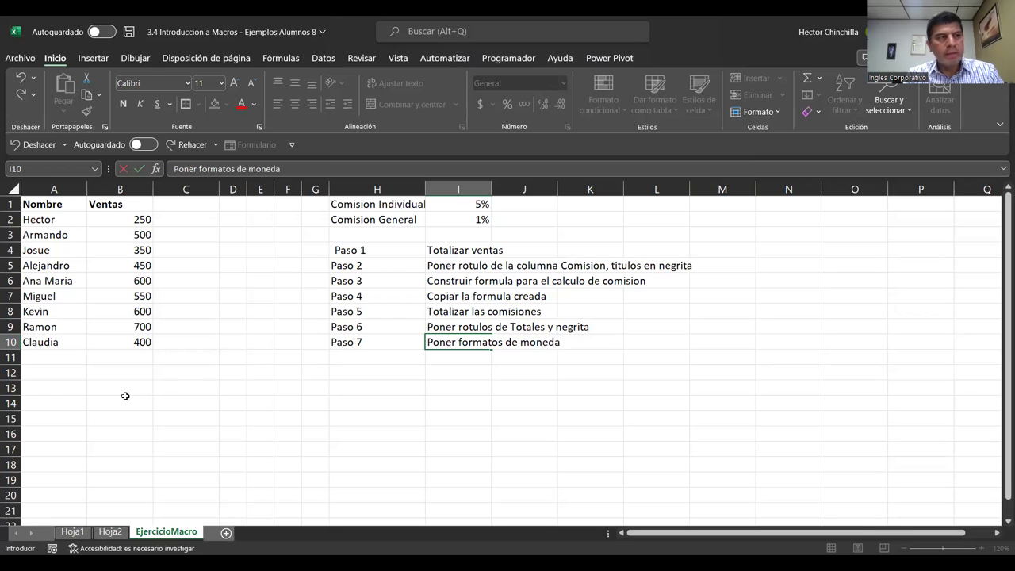
pyautogui.write(' a todos los valores')
pyautogui.press('Return')
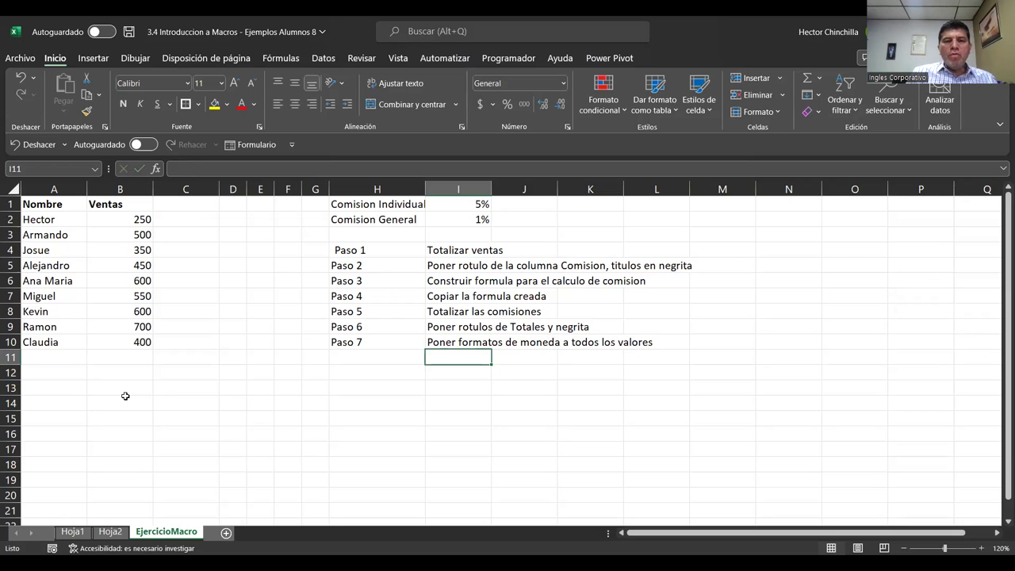
pyautogui.press('Up')
pyautogui.press('Up')
pyautogui.press('Down')
pyautogui.press('Down')
pyautogui.press('Left')
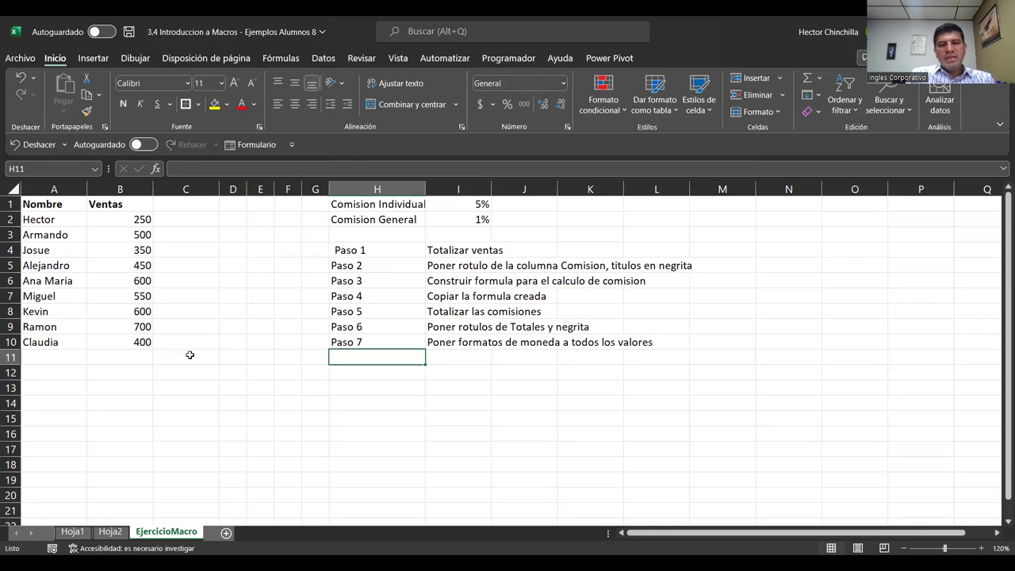
# - Try to remove the leading apostrophe from the "Paso 1" label in cell H4, and undo the edit
pyautogui.press('Up')
pyautogui.press('Up')
pyautogui.press('Up')
pyautogui.press('Up')
pyautogui.press('Up')
pyautogui.press('Up')
pyautogui.press('Up')
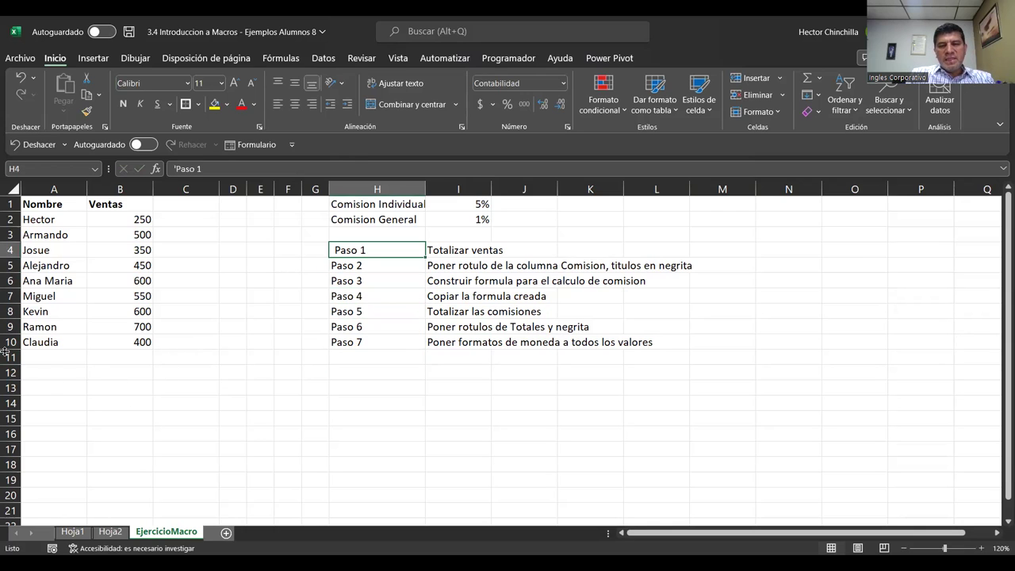
pyautogui.press('F2')
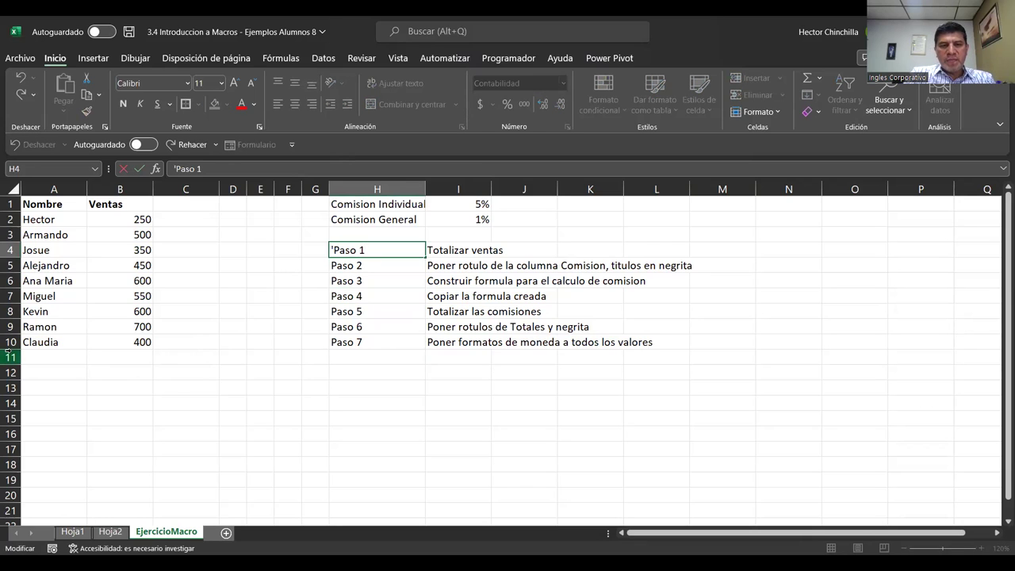
pyautogui.press('Return')
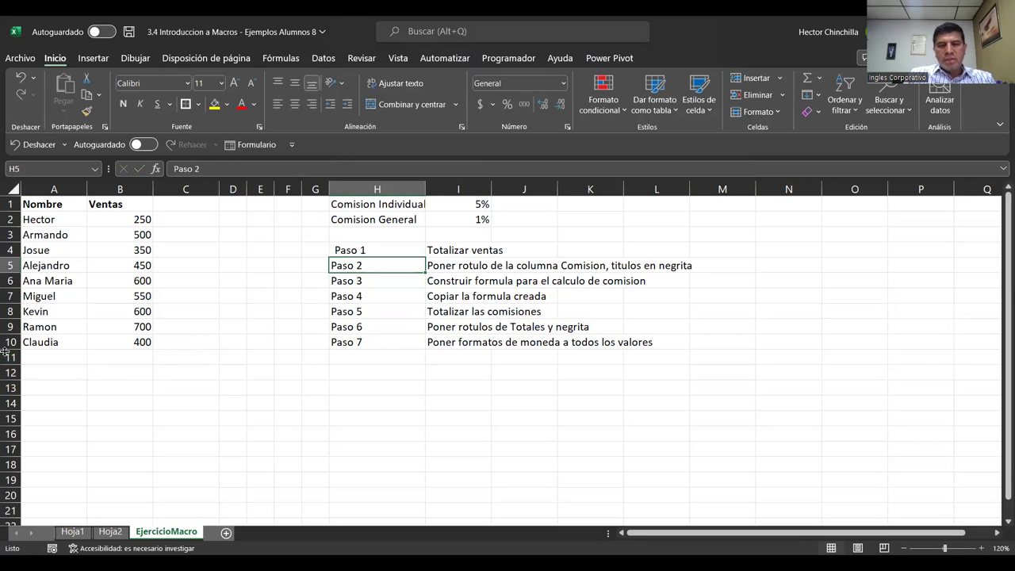
pyautogui.press('Up')
pyautogui.press('F2')
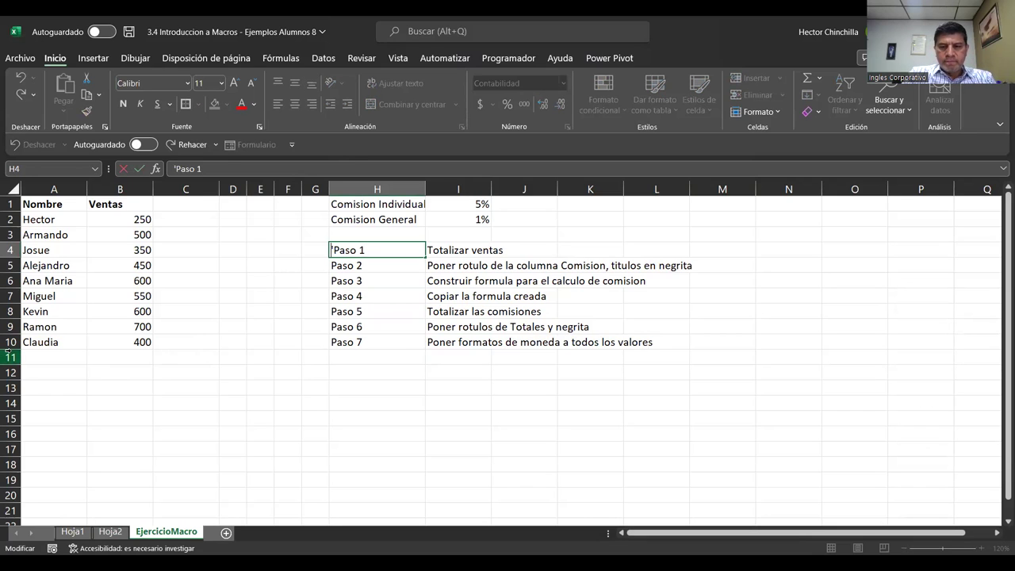
pyautogui.press('Delete')
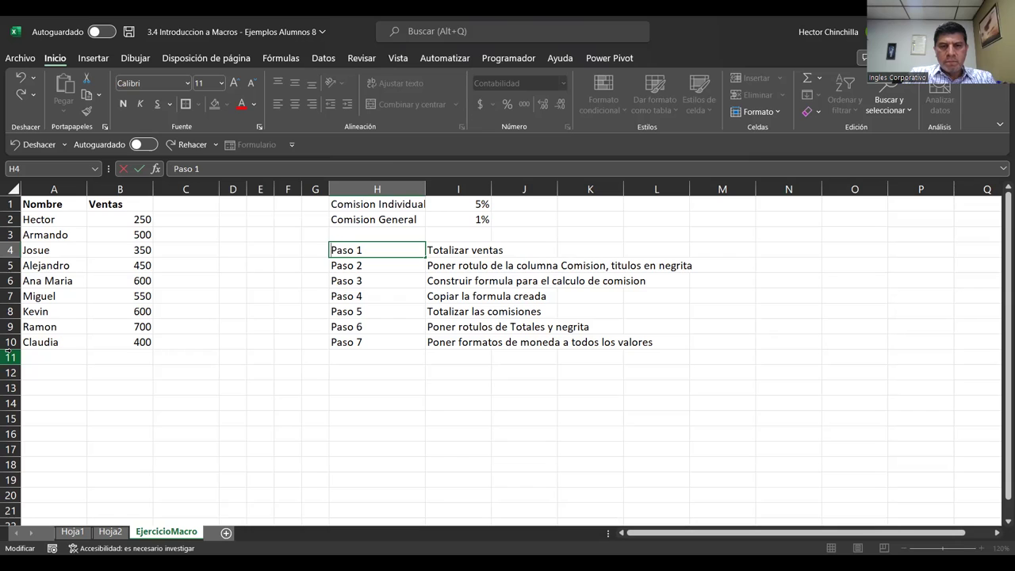
pyautogui.press('Return')
pyautogui.hotkey('ctrl', 'z')
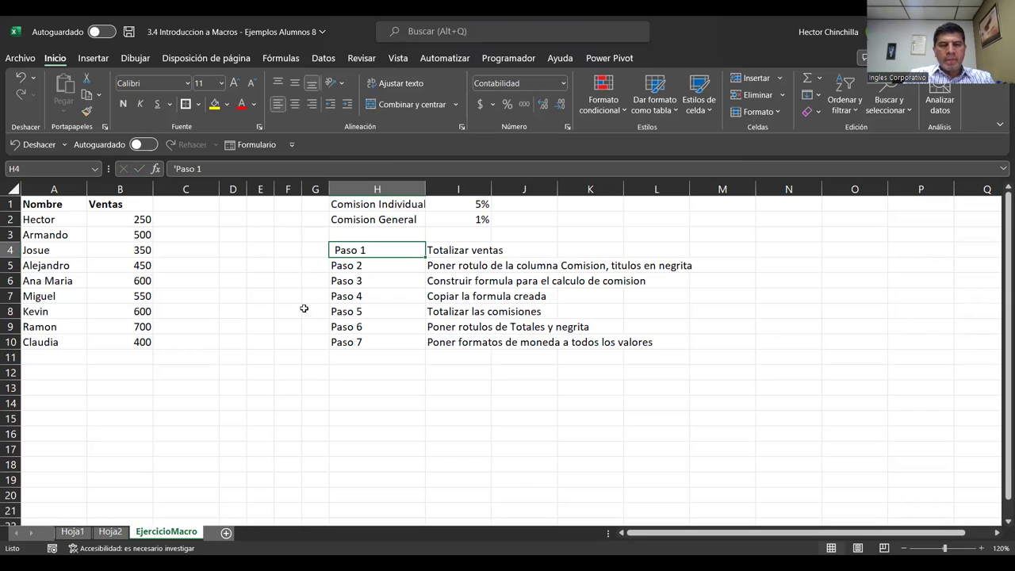
# - Copy the cell format of the "Paso 2" label in H5 onto the "Paso 1" label in H4 so both align
pyautogui.press('Down')
pyautogui.press('Up')
pyautogui.press('Down')
pyautogui.press('Up')
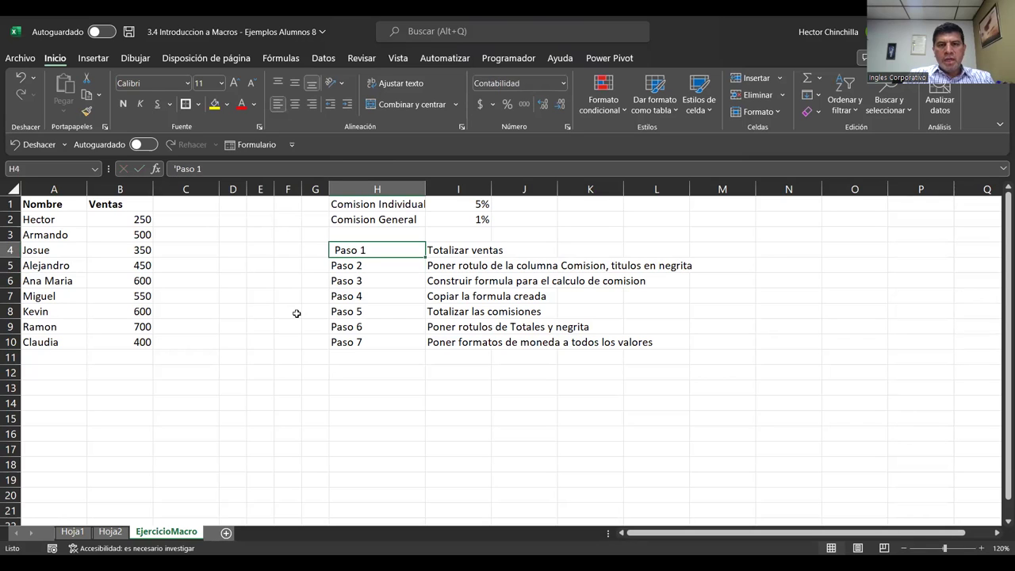
pyautogui.press('Down')
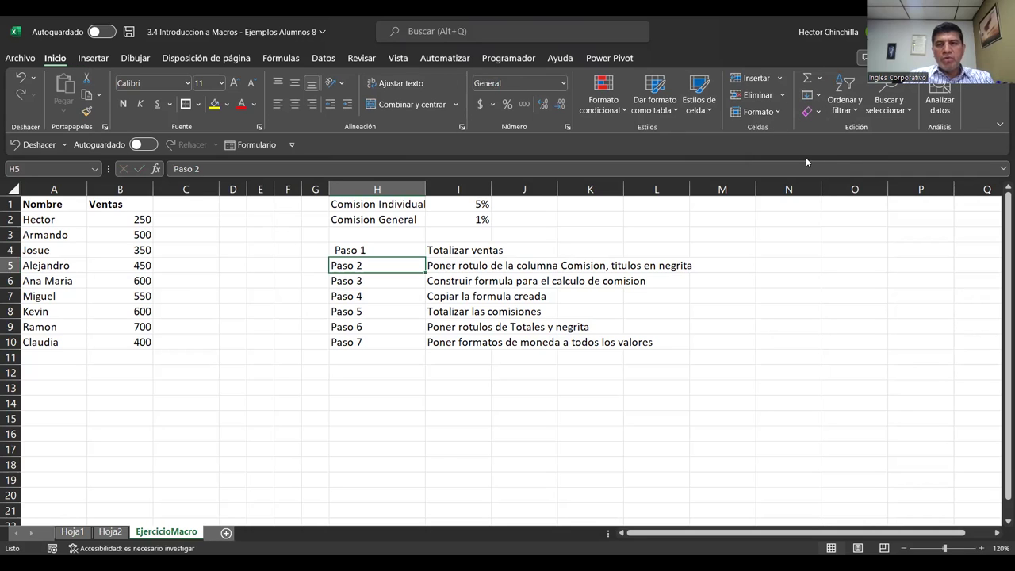
pyautogui.click(87, 114)
pyautogui.click(388, 250)
pyautogui.click(367, 357)
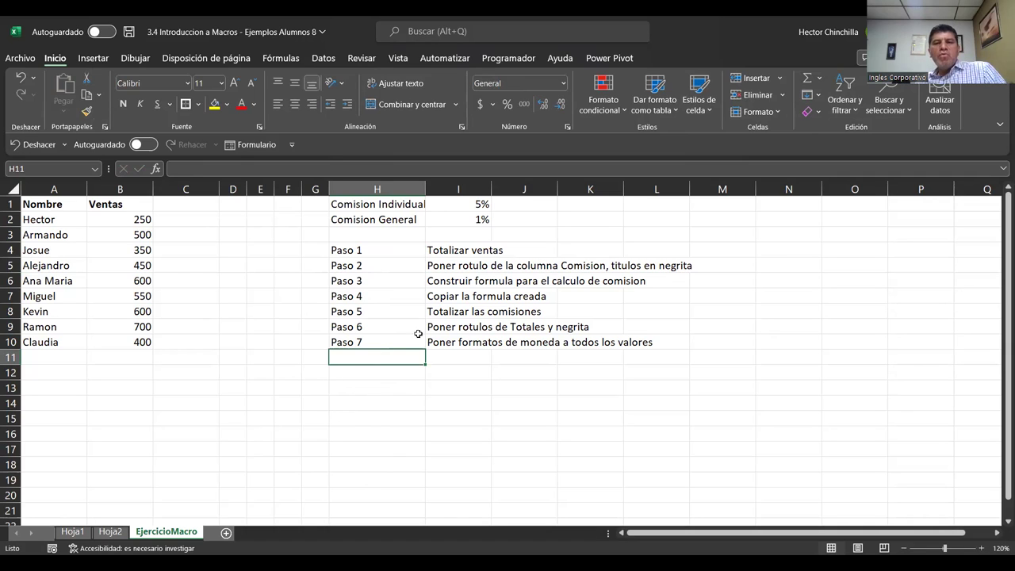
pyautogui.click(233, 279)
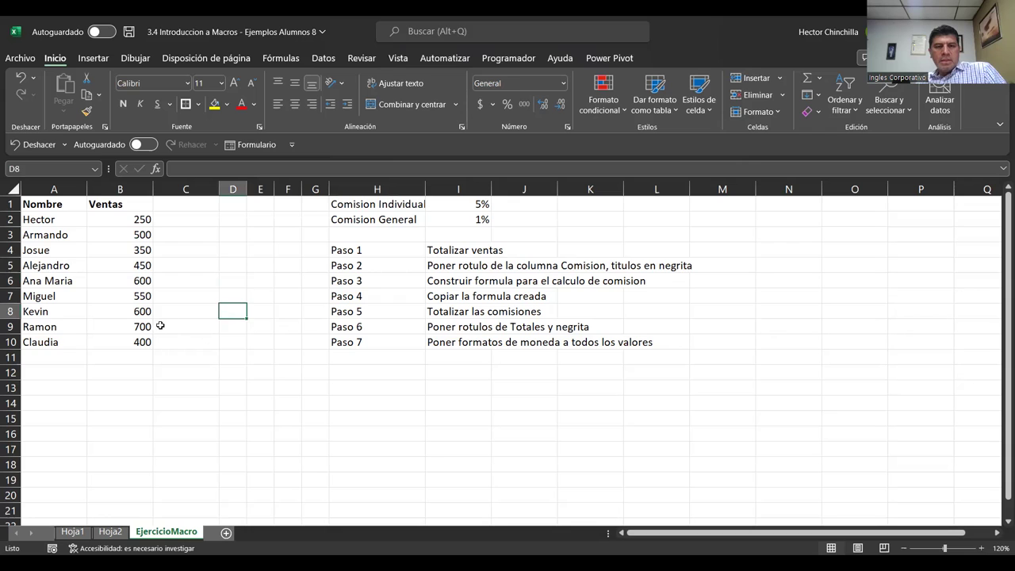
pyautogui.click(119, 314)
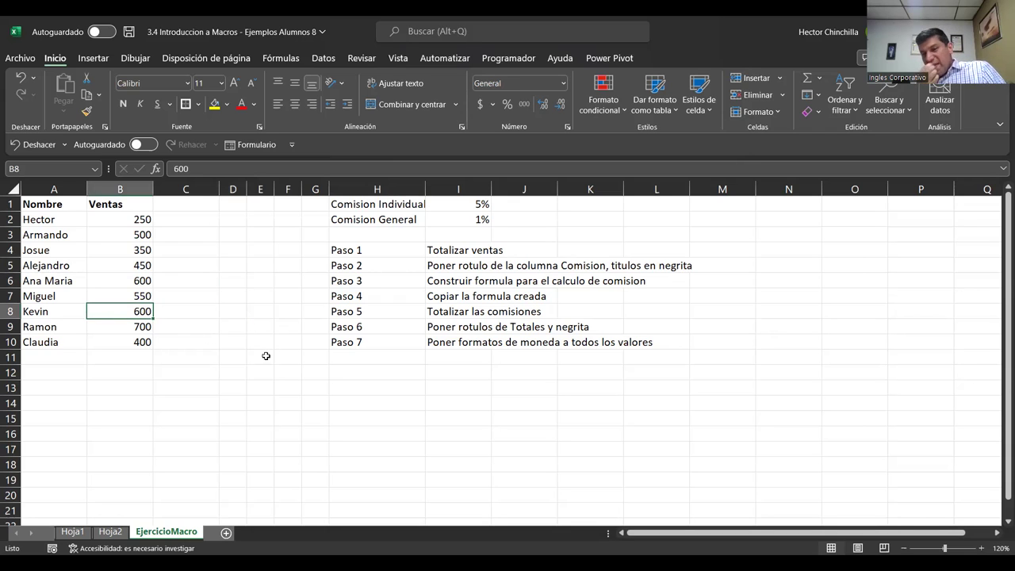
pyautogui.click(76, 250)
pyautogui.click(55, 207)
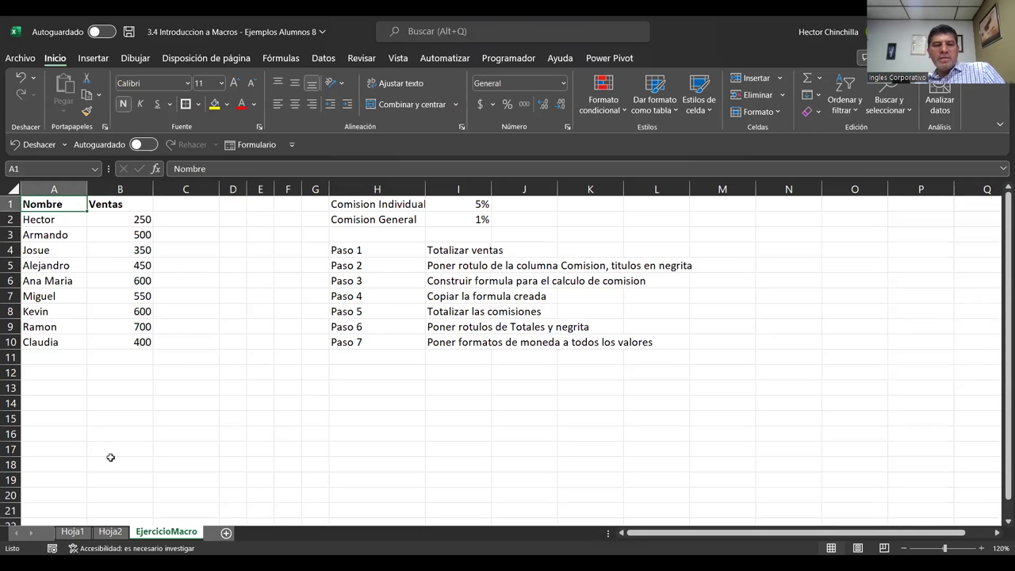
# - Switch to sheet Hoja1 and check the list of available macros, closing it without running any
pyautogui.click(73, 532)
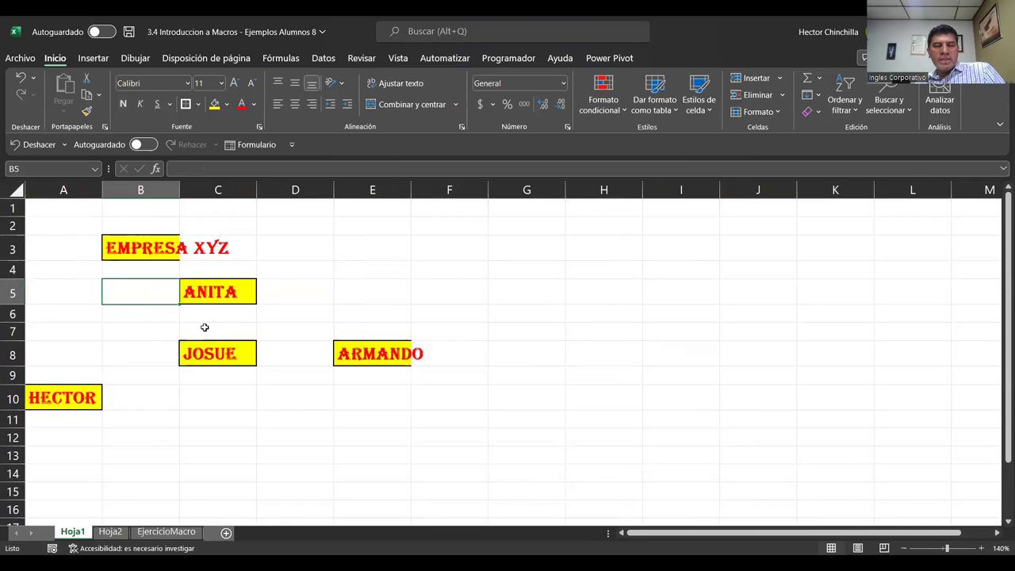
pyautogui.click(508, 58)
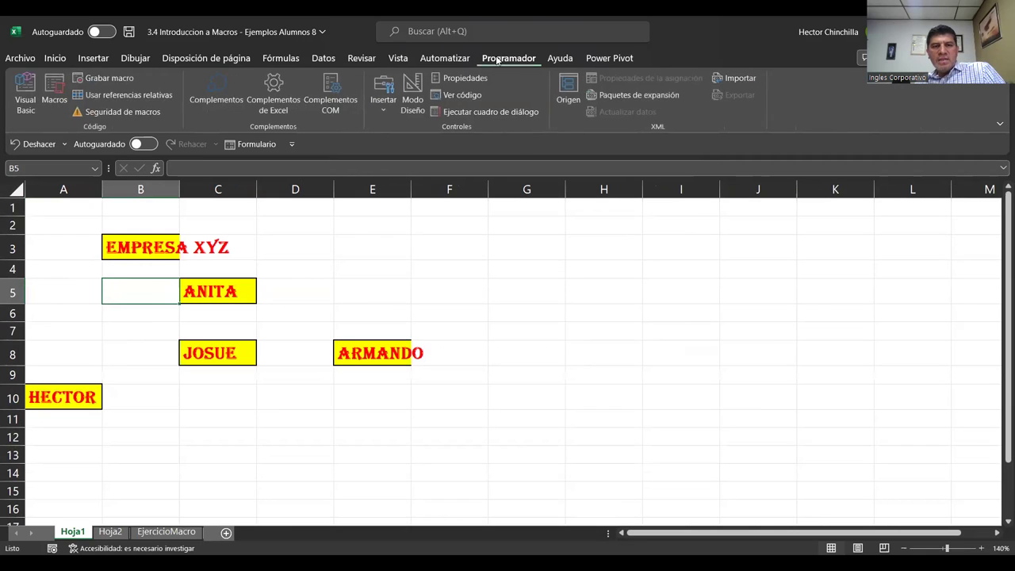
pyautogui.click(55, 94)
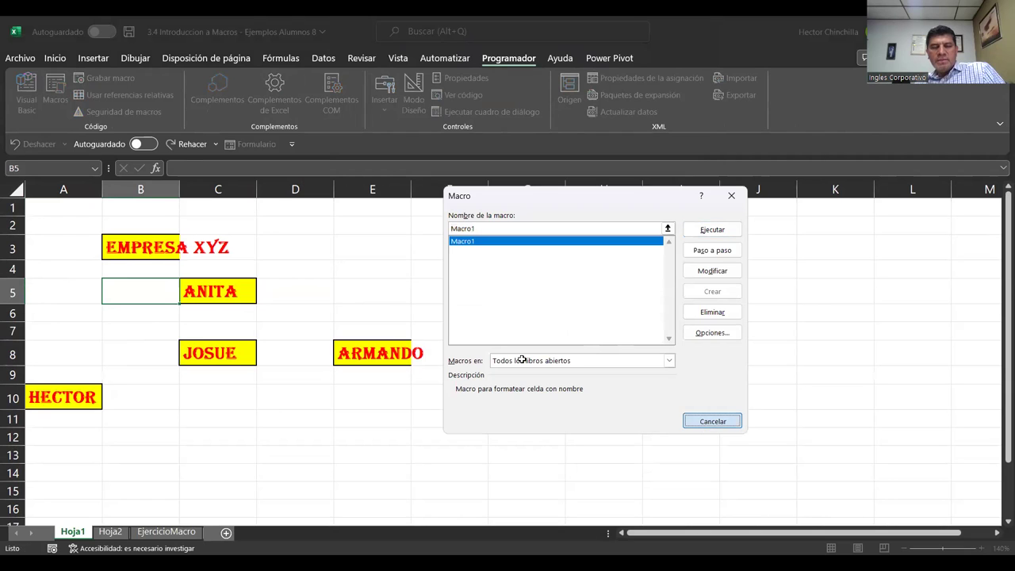
pyautogui.click(703, 422)
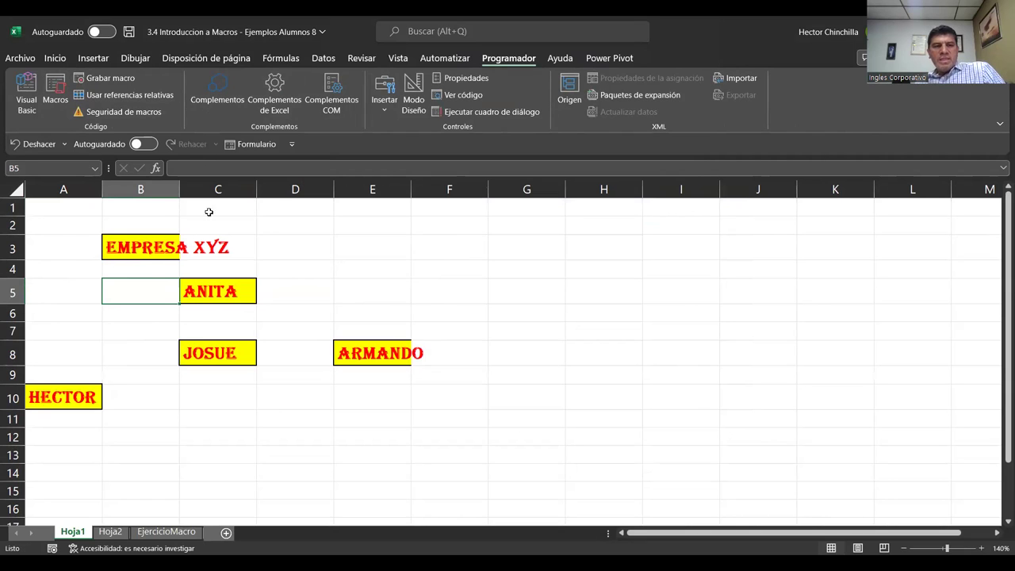
# - Save the workbook in its current format, agreeing to keep it as a macro-free workbook
pyautogui.click(129, 33)
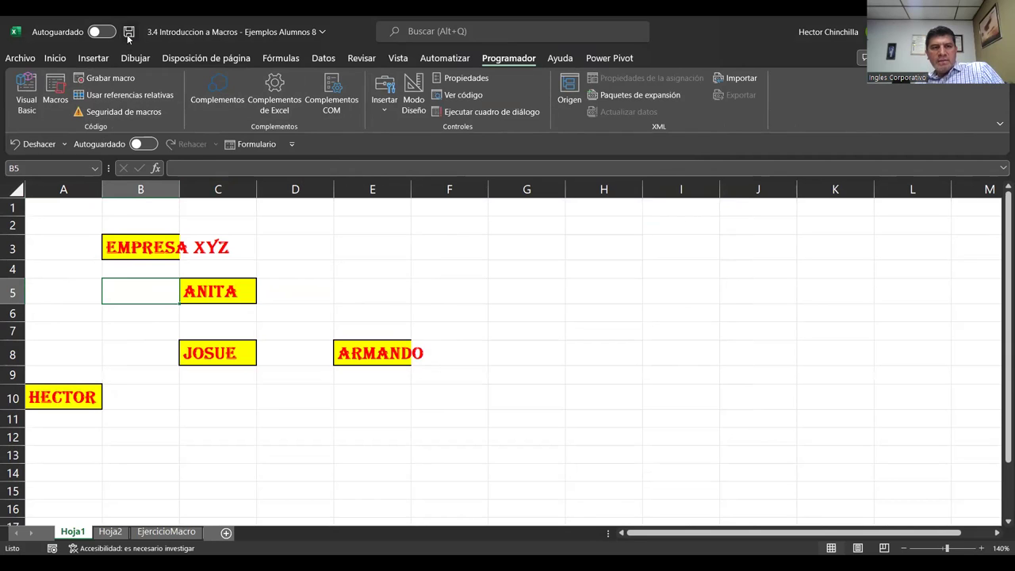
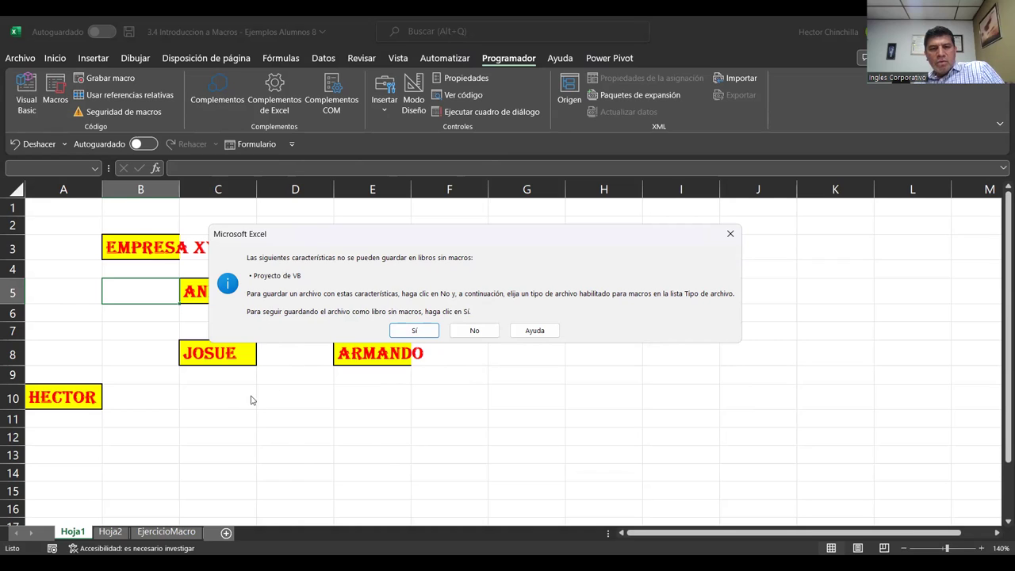
pyautogui.click(414, 331)
pyautogui.click(274, 356)
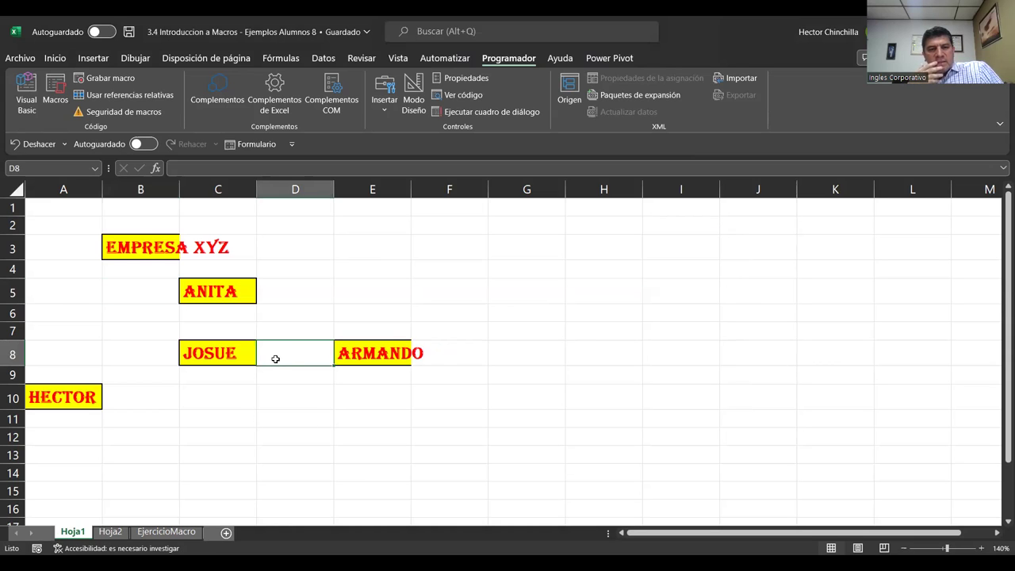
# - Review the macro list again after saving the workbook, and close it without running a macro
pyautogui.click(60, 95)
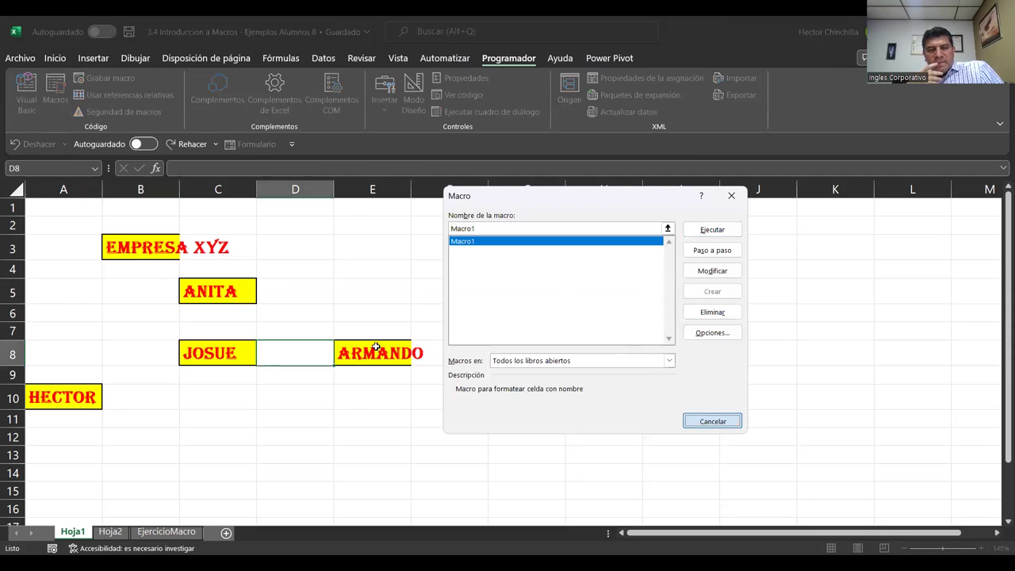
pyautogui.press('Escape')
pyautogui.click(274, 250)
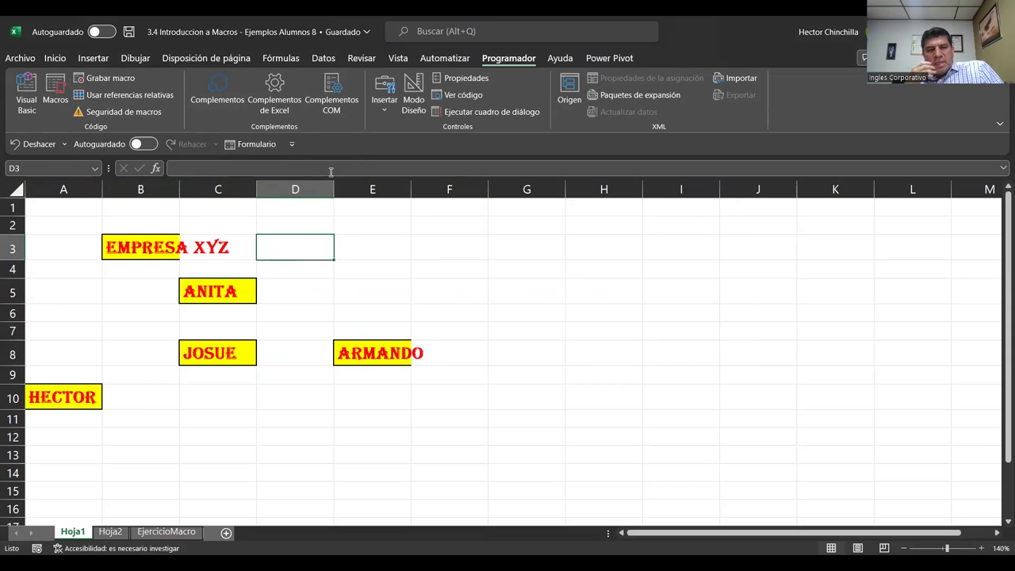
# - Save a copy of the workbook under the same name as a macro-enabled workbook, Libro de Excel habilitado para macros (*.xlsm)
pyautogui.click(20, 58)
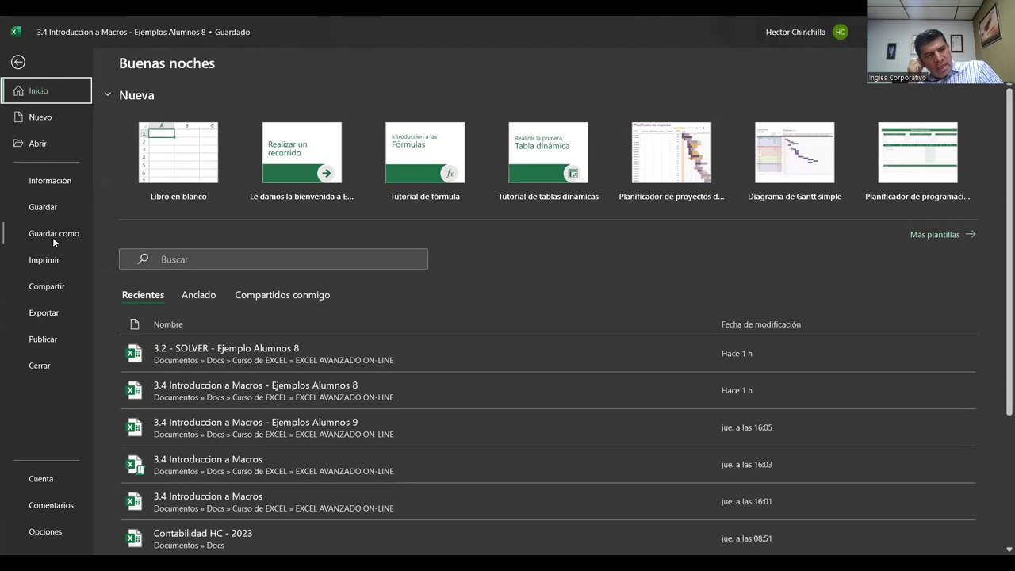
pyautogui.click(53, 237)
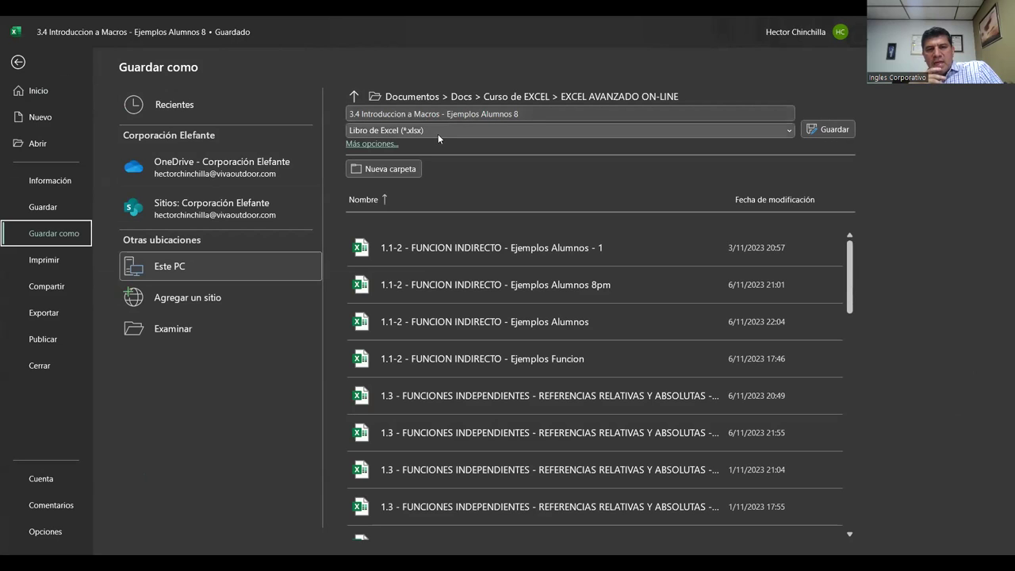
pyautogui.click(789, 132)
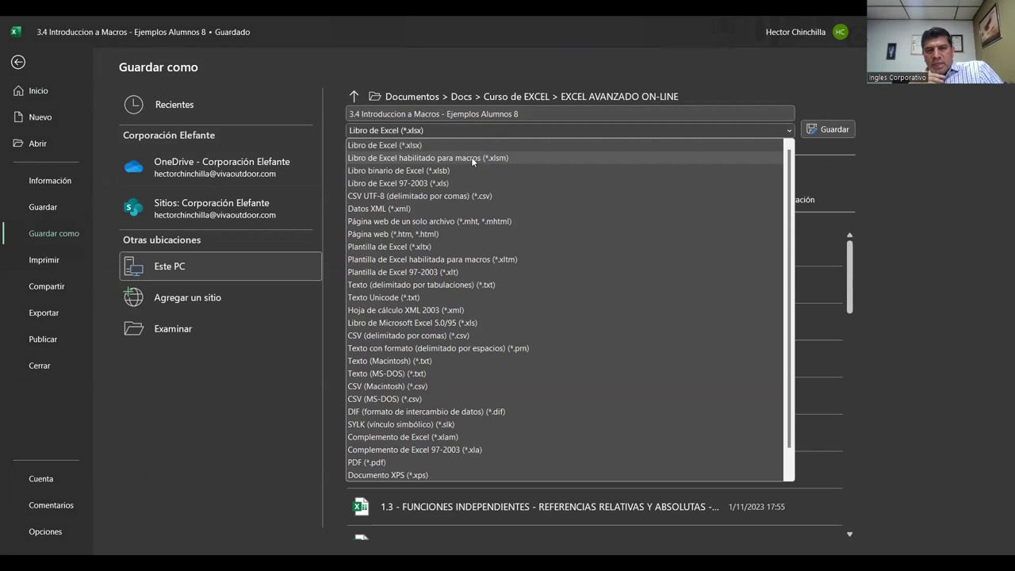
pyautogui.click(473, 158)
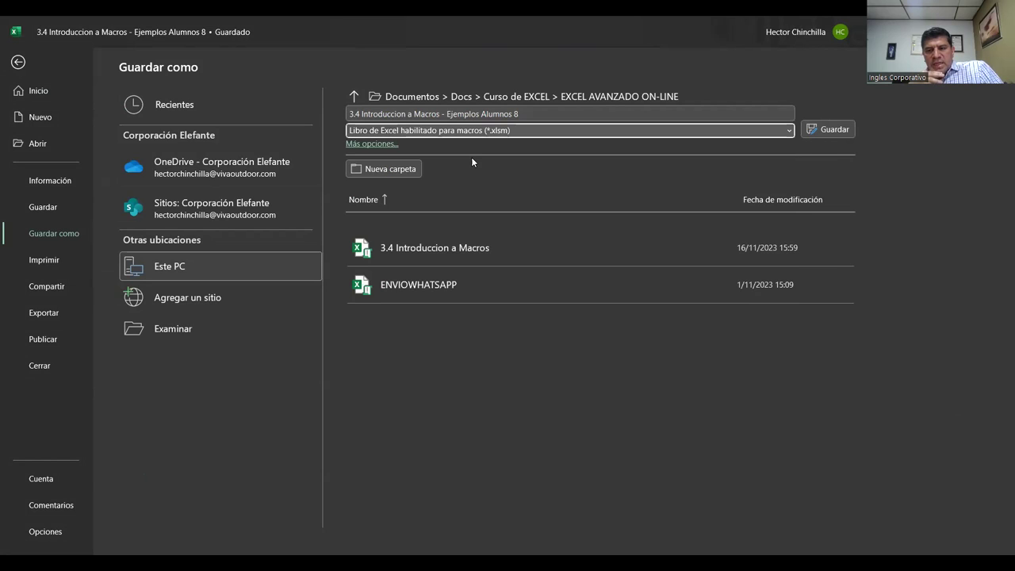
pyautogui.click(829, 130)
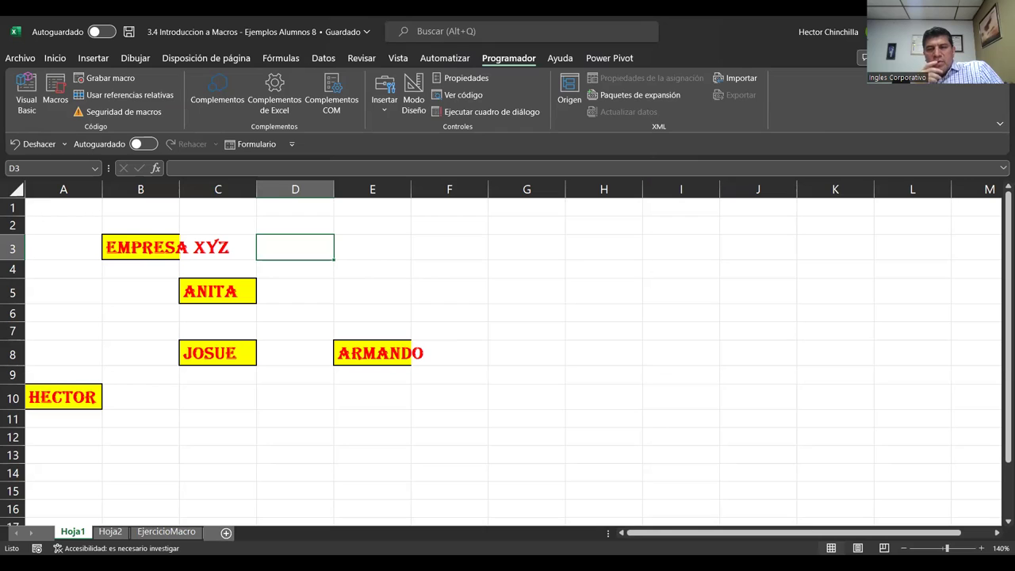
pyautogui.click(341, 272)
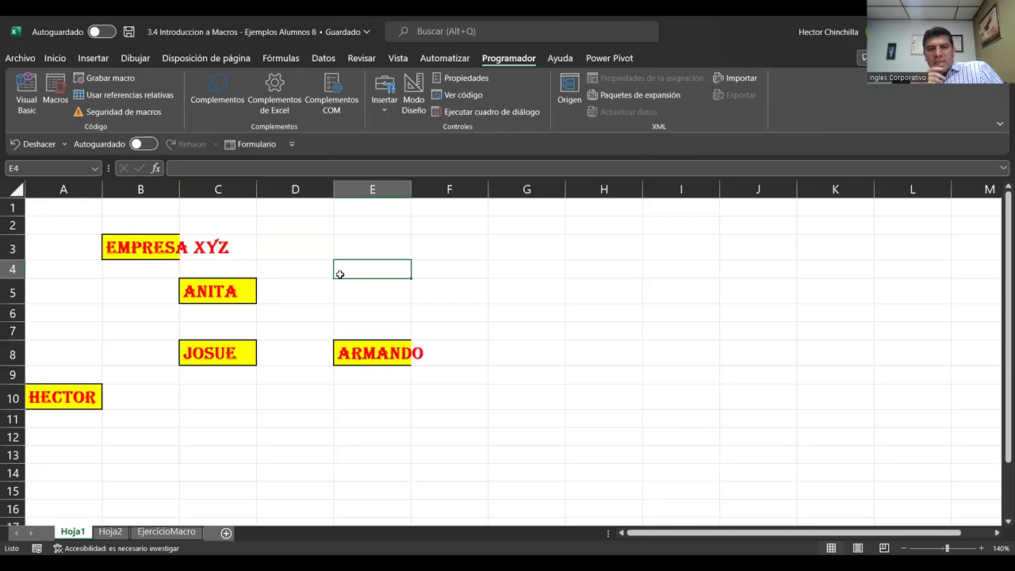
pyautogui.click(295, 251)
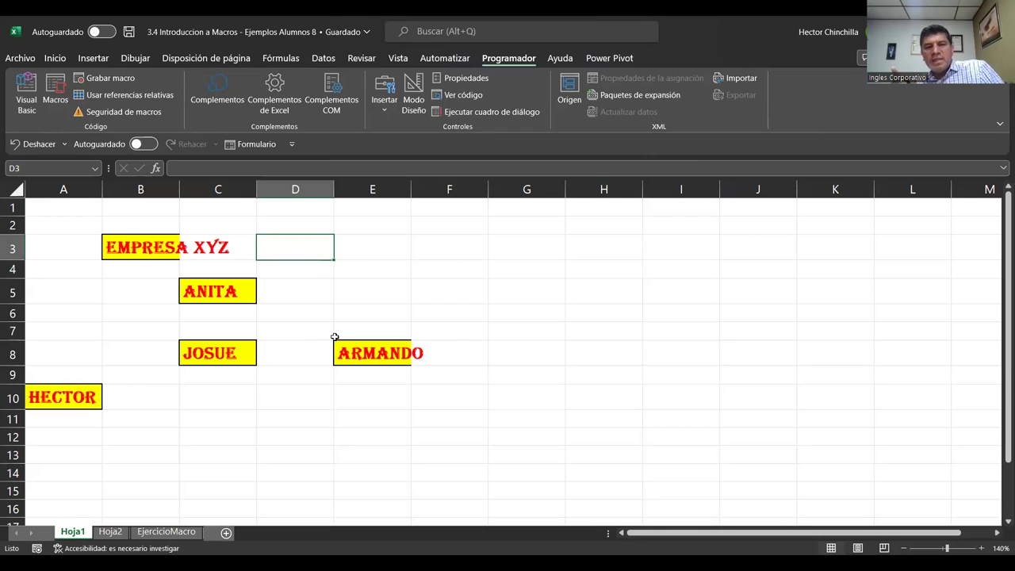